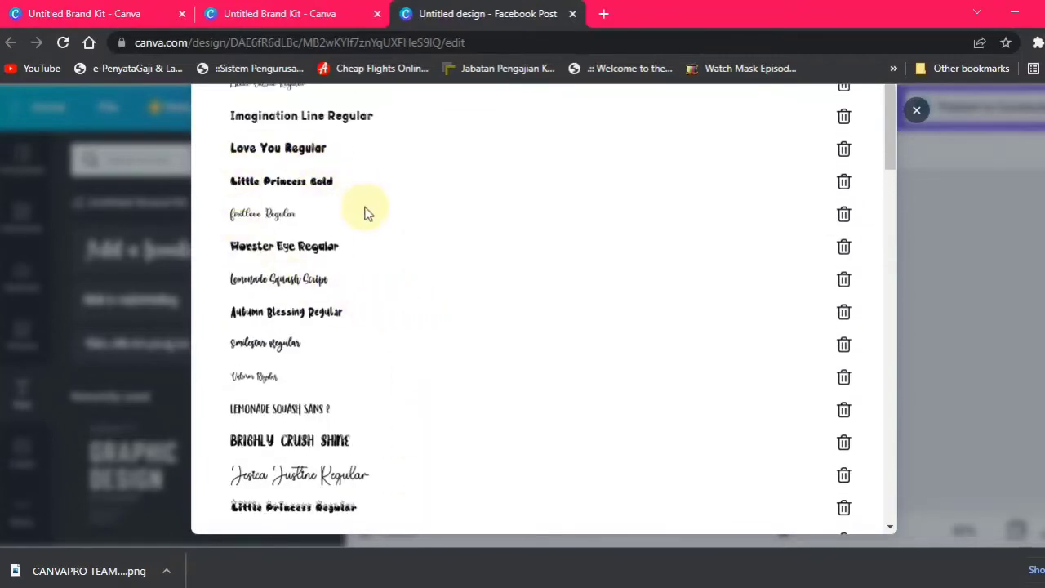
View the text styles under the brand kit's fonts, and close the brand kit.
scroll(364, 212, "up", 3)
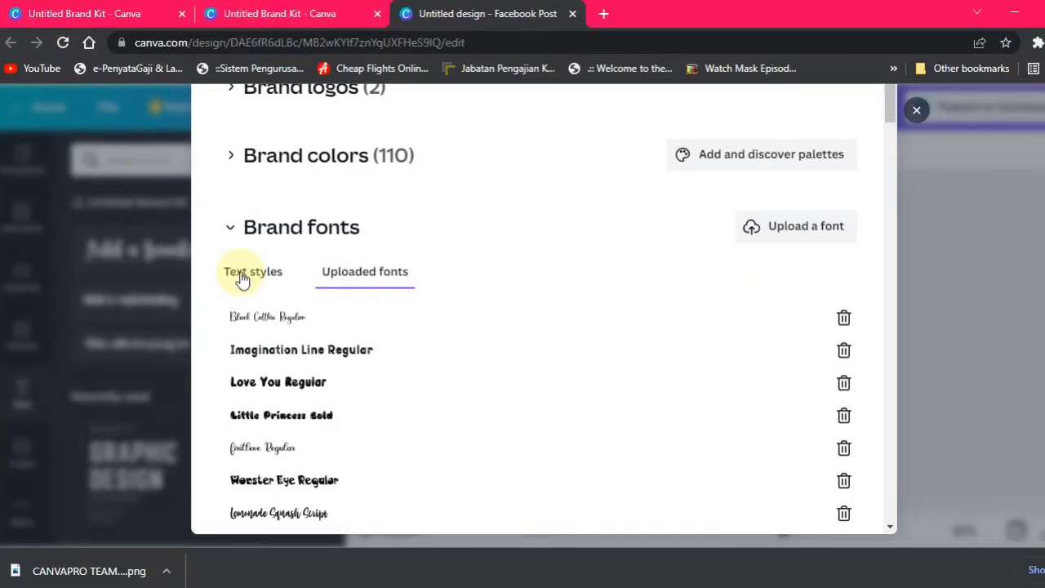
left_click(242, 276)
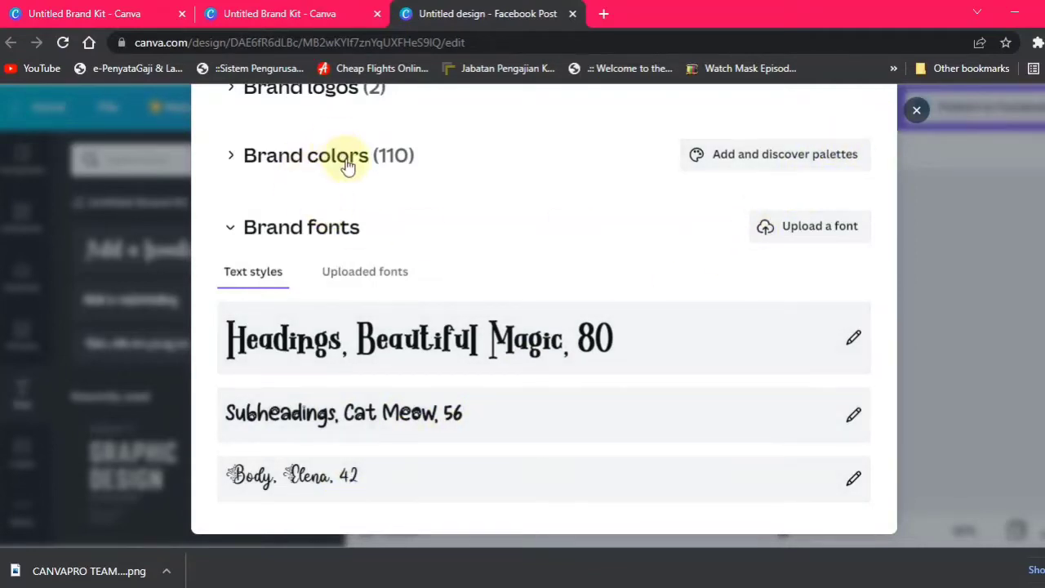
scroll(347, 165, "up", 2)
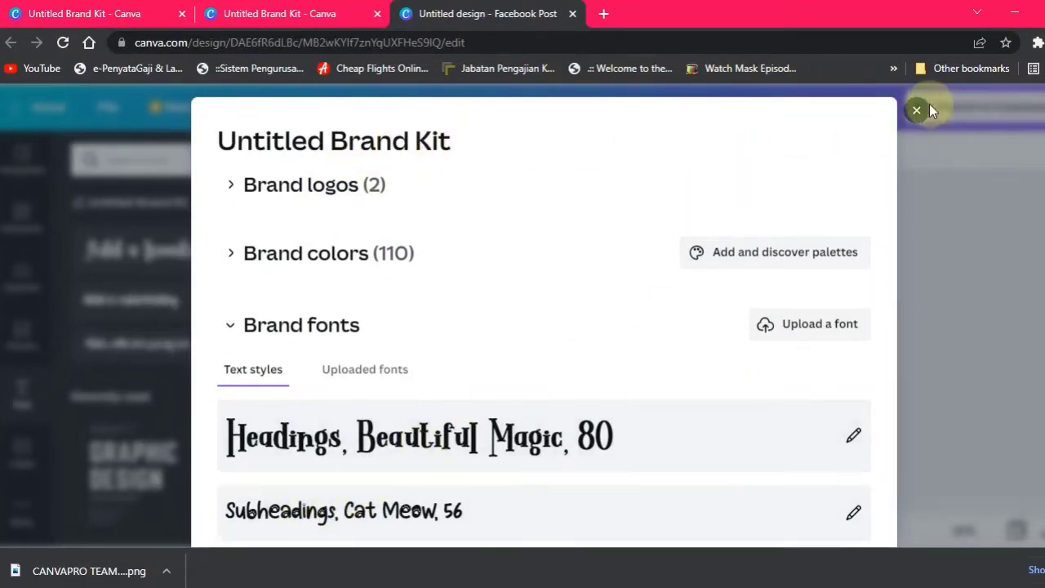
left_click(917, 112)
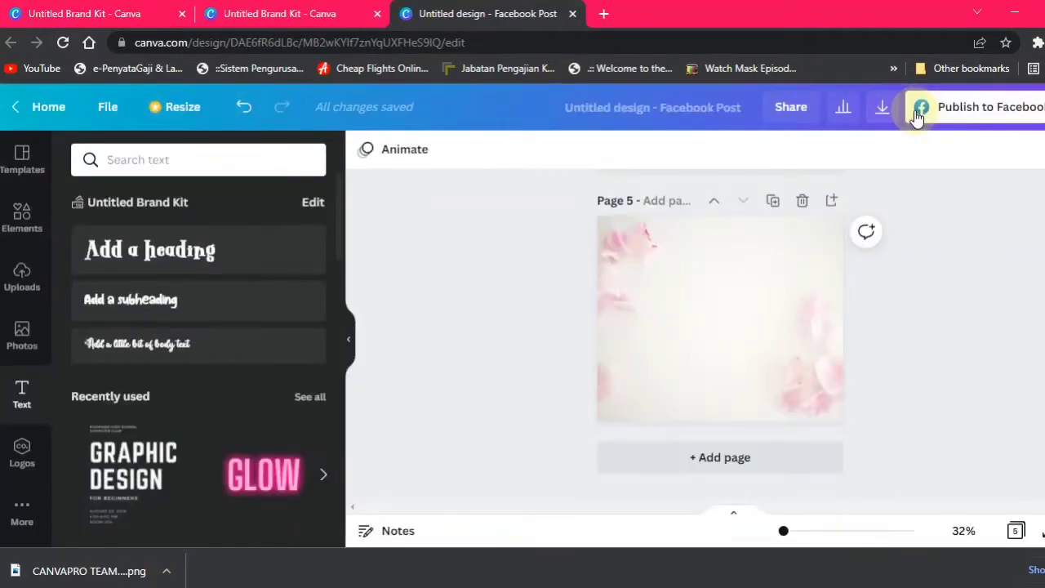
left_click(794, 382)
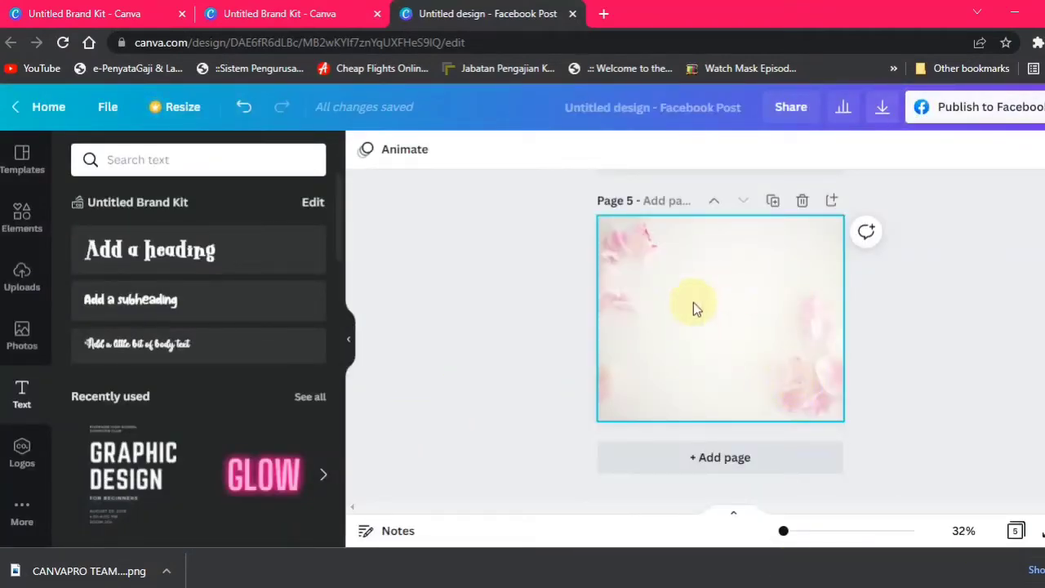
left_click(798, 531)
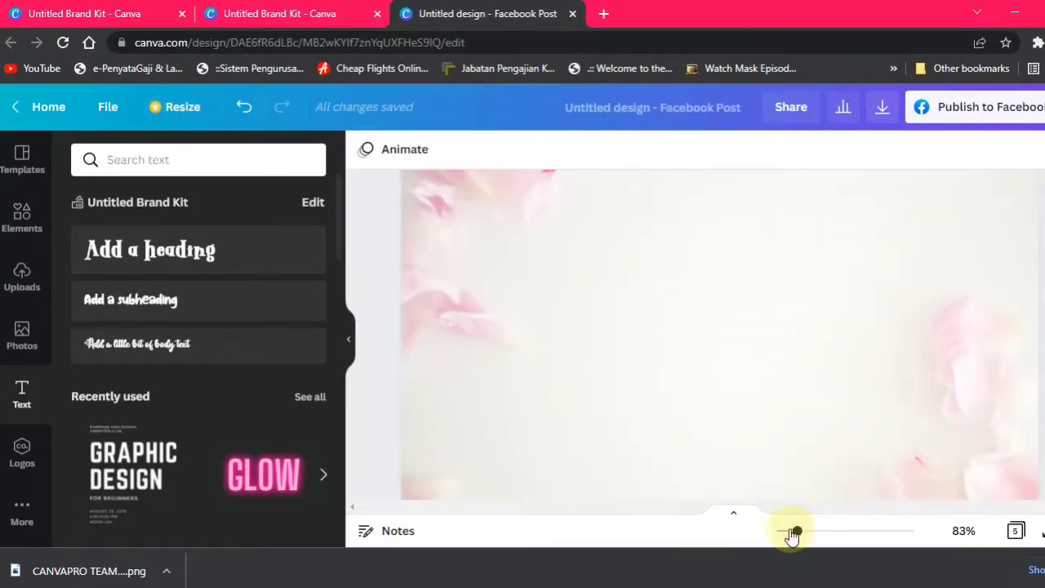
left_click(785, 531)
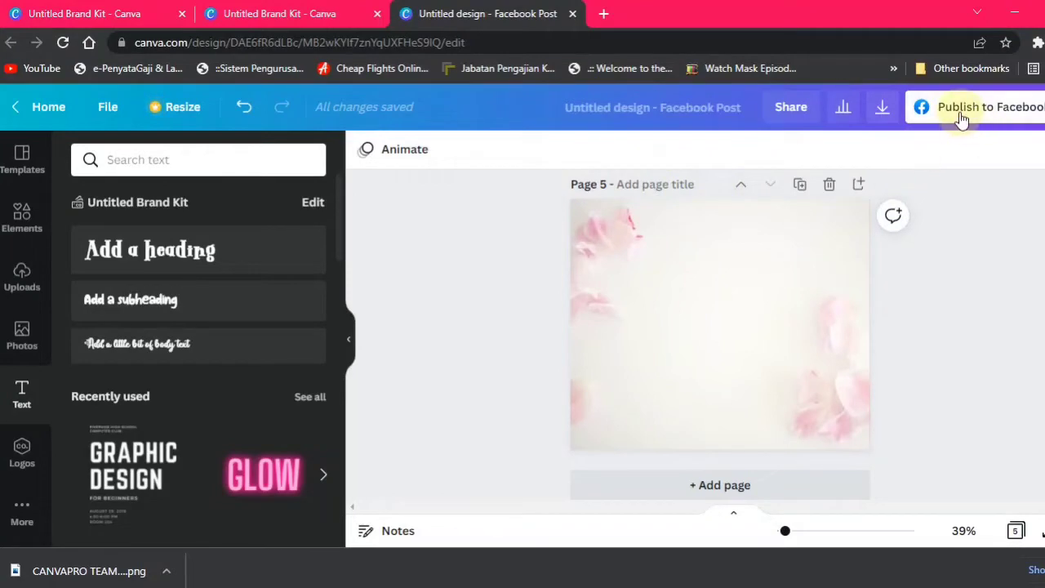
left_click(349, 343)
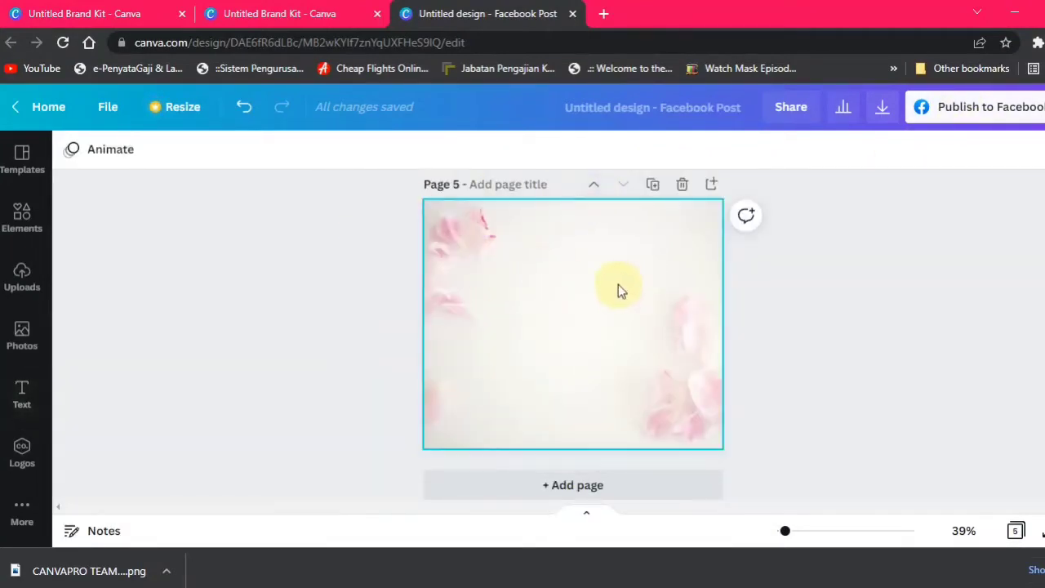
Search the elements library for "spring Background".
left_click(22, 219)
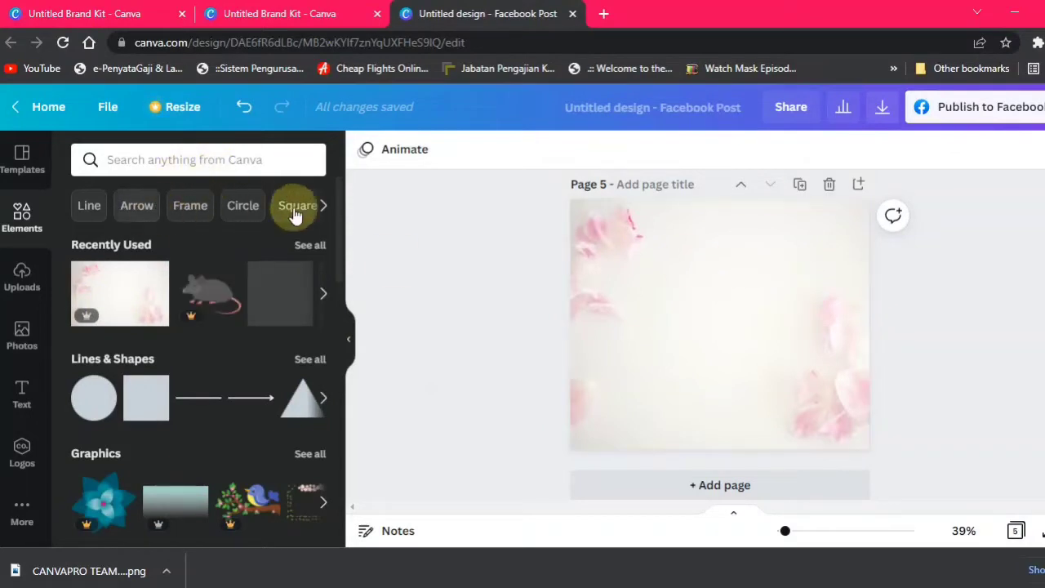
left_click(324, 207)
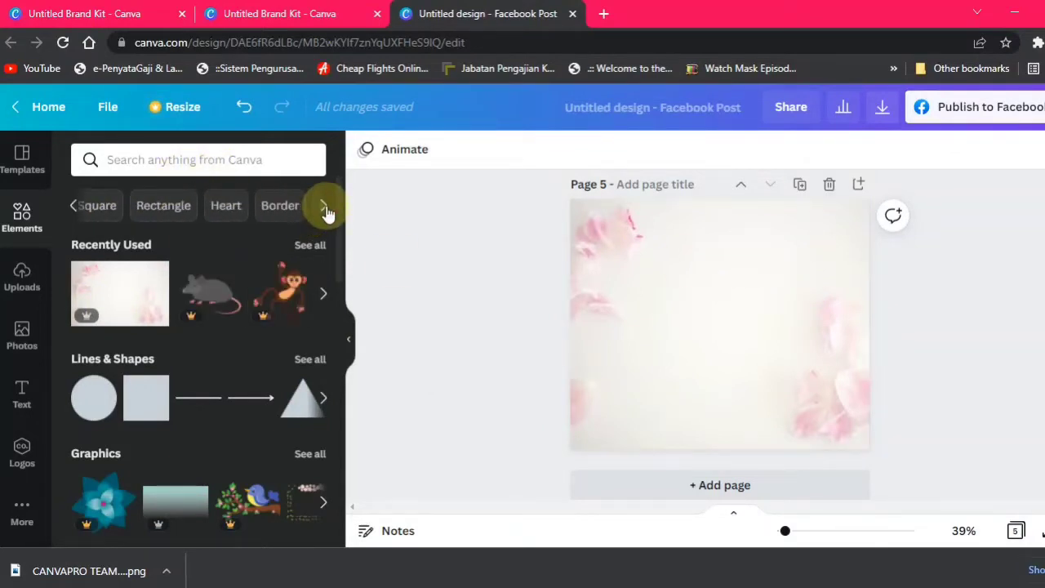
left_click(163, 159)
type("b")
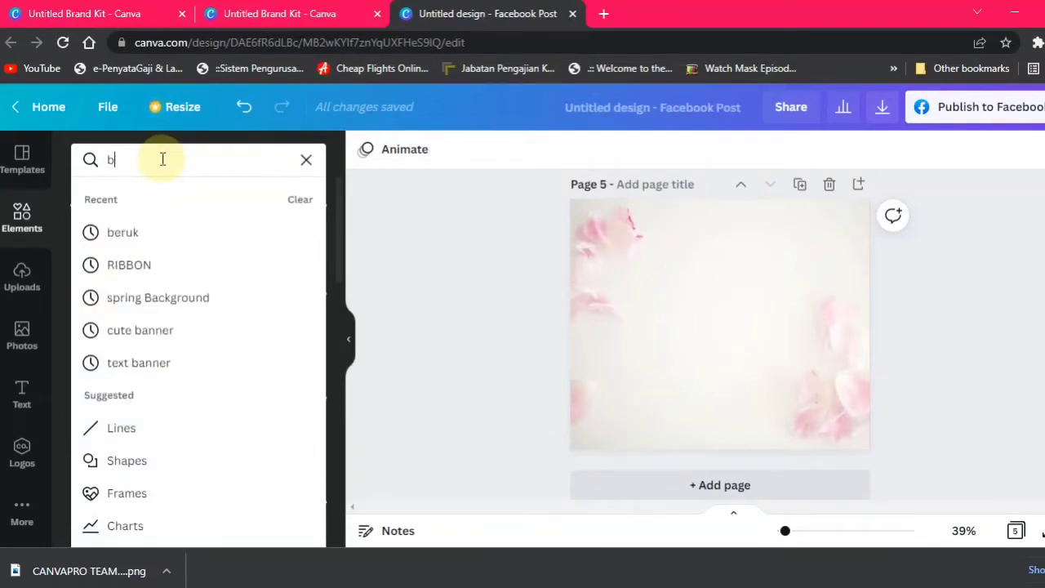
type("ackgrou")
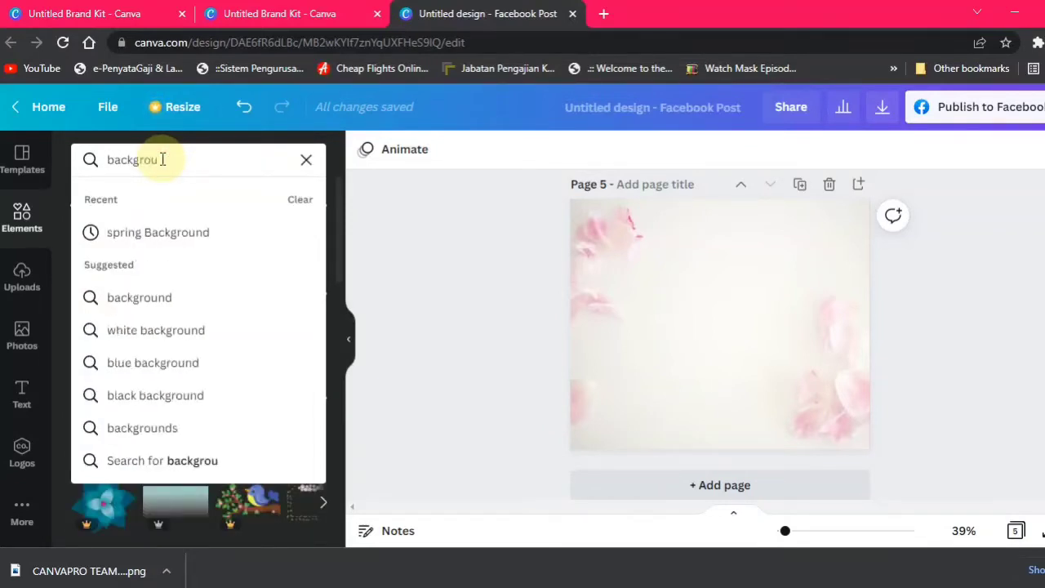
left_click(145, 231)
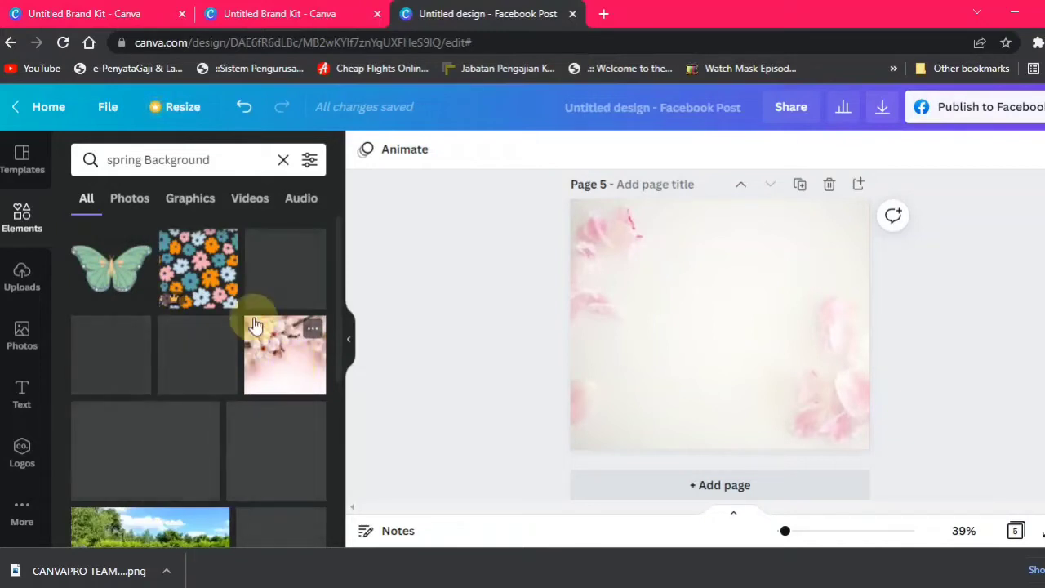
Add the spring meadow picture with the ladybug and flowers to page 5.
scroll(255, 330, "down", 1)
scroll(254, 330, "down", 2)
scroll(235, 374, "up", 3)
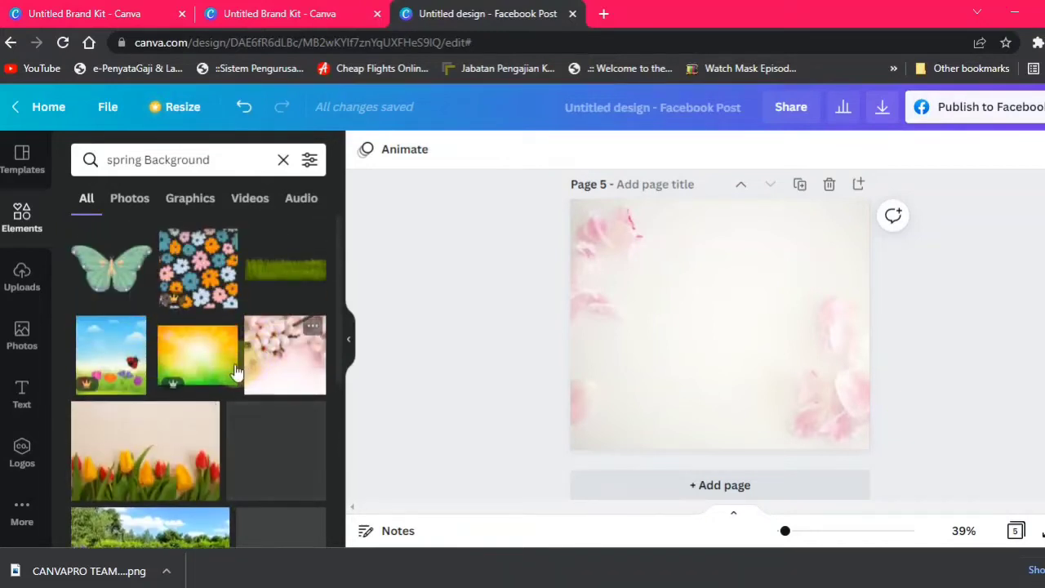
left_click(106, 341)
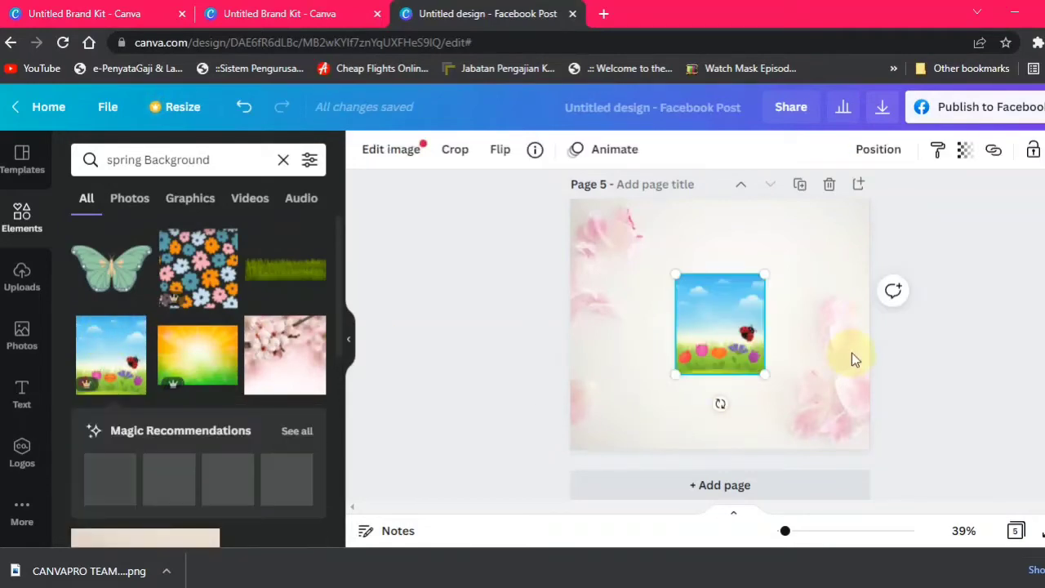
Delete the pink petal background image from page 5.
left_click(824, 265)
key("Delete")
left_click(780, 309)
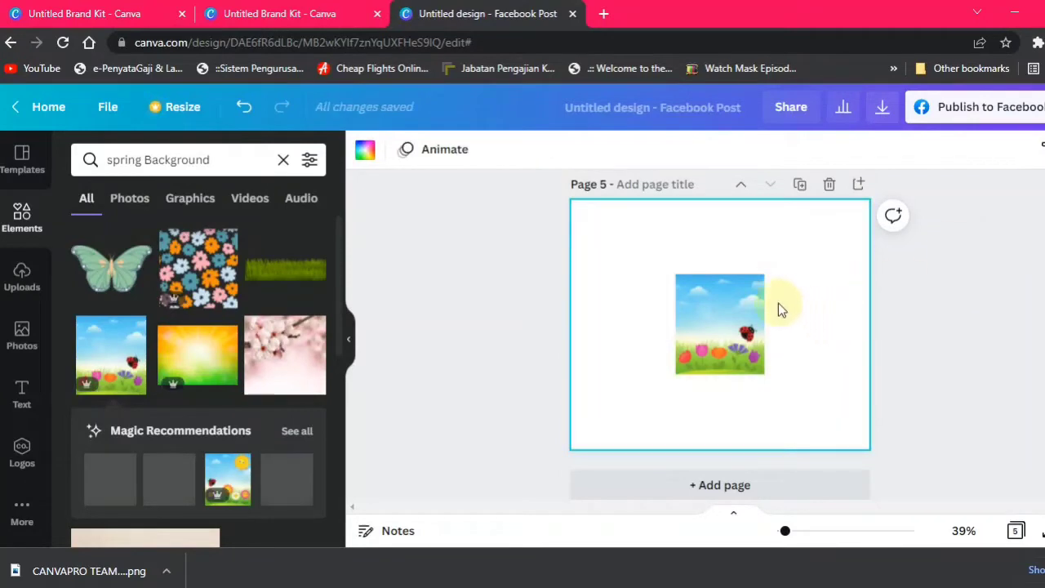
Enlarge the ladybug meadow picture from its corners until it covers all of page 5.
left_click(739, 335)
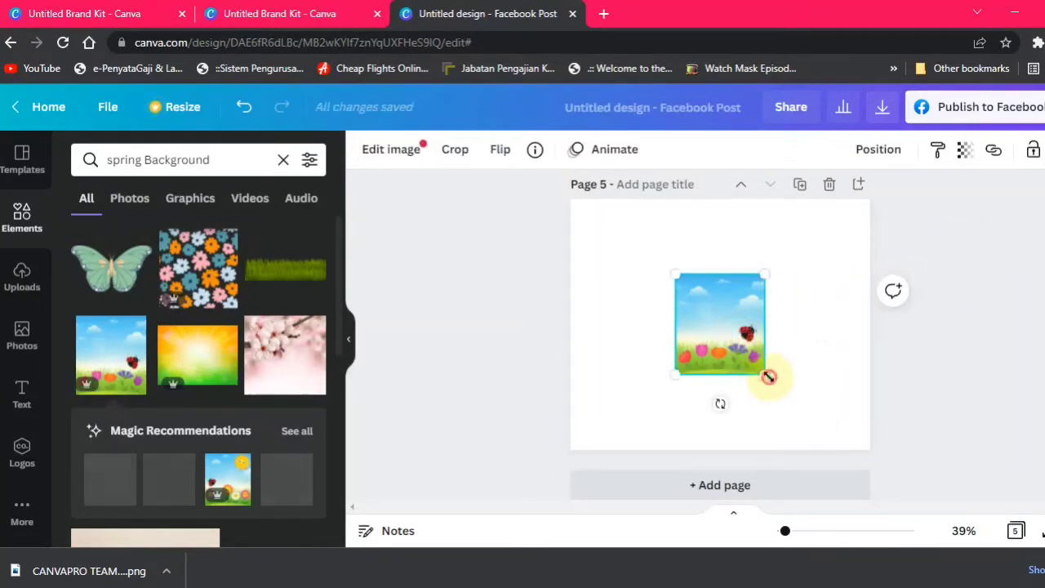
left_click_drag(768, 376, 847, 439)
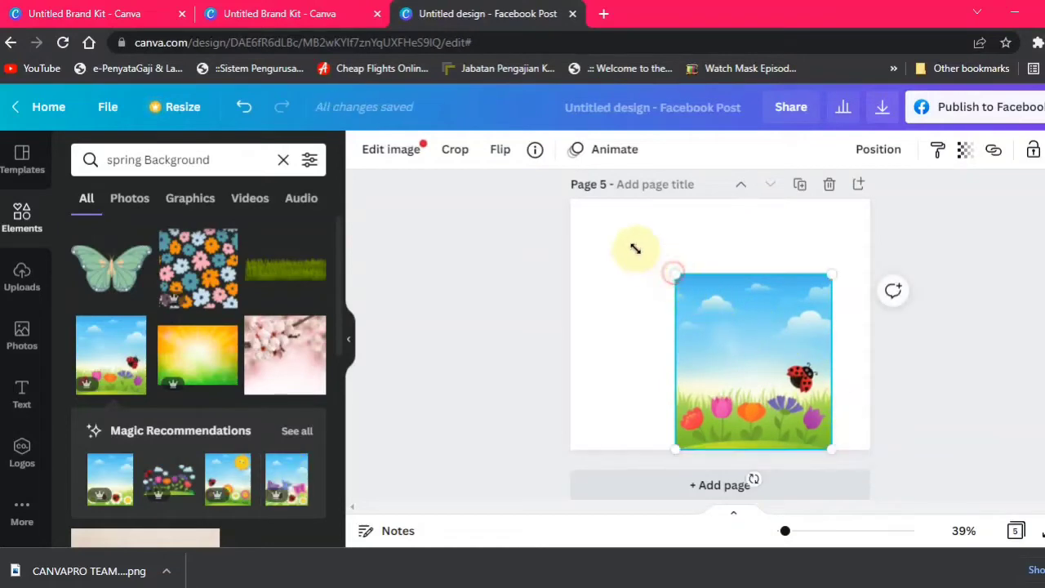
left_click_drag(635, 248, 539, 181)
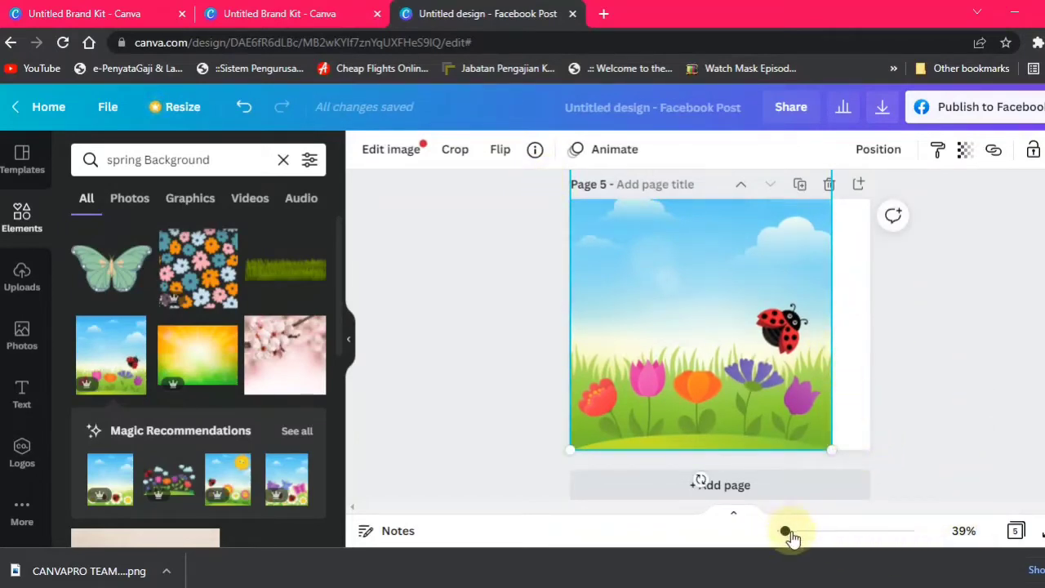
left_click_drag(784, 535, 780, 536)
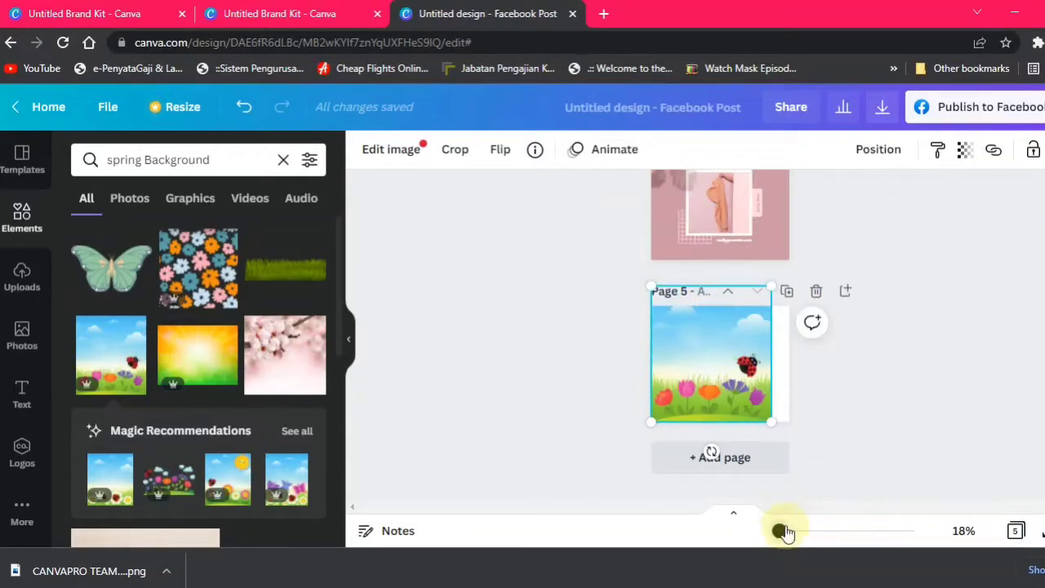
left_click_drag(786, 283, 799, 279)
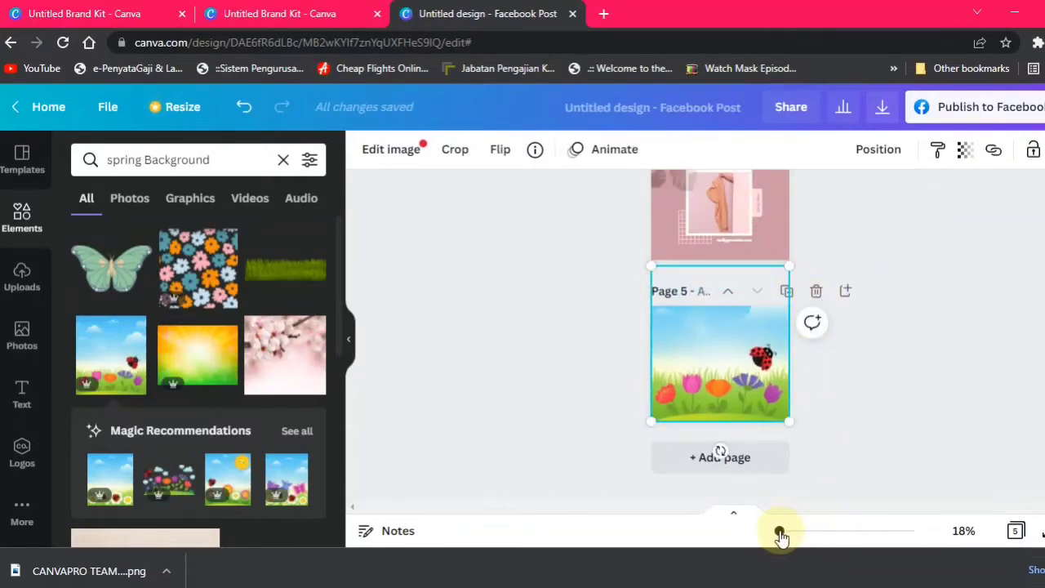
left_click_drag(779, 535, 790, 535)
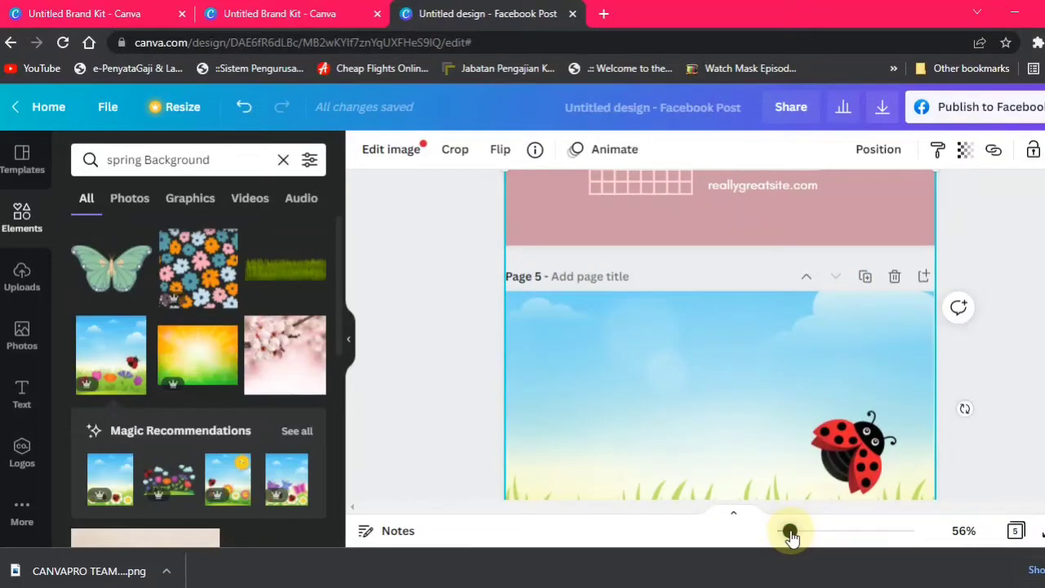
left_click(1027, 357)
scroll(1027, 384, "down", 3)
scroll(837, 414, "up", 2)
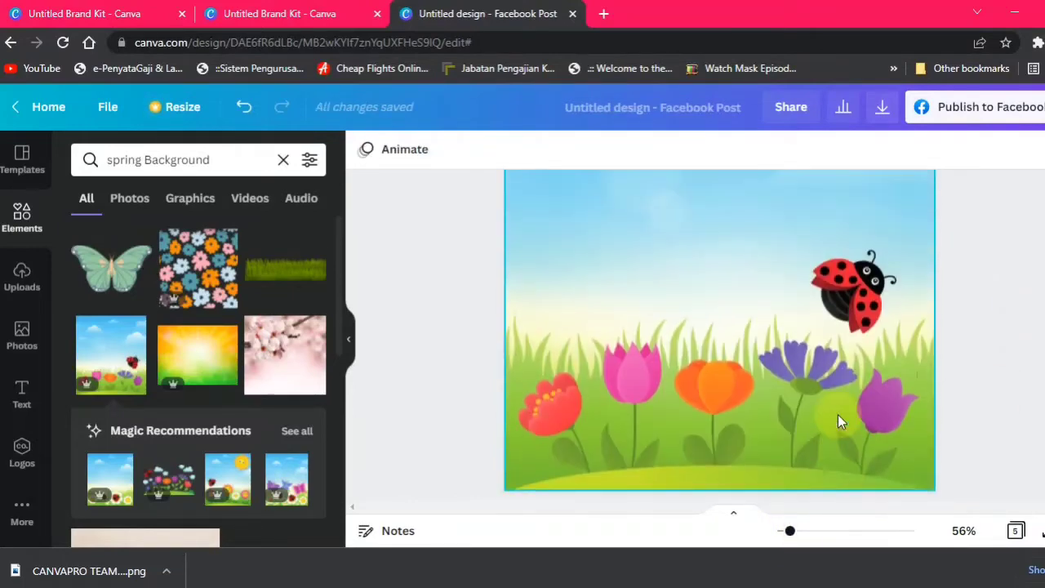
scroll(746, 340, "down", 1)
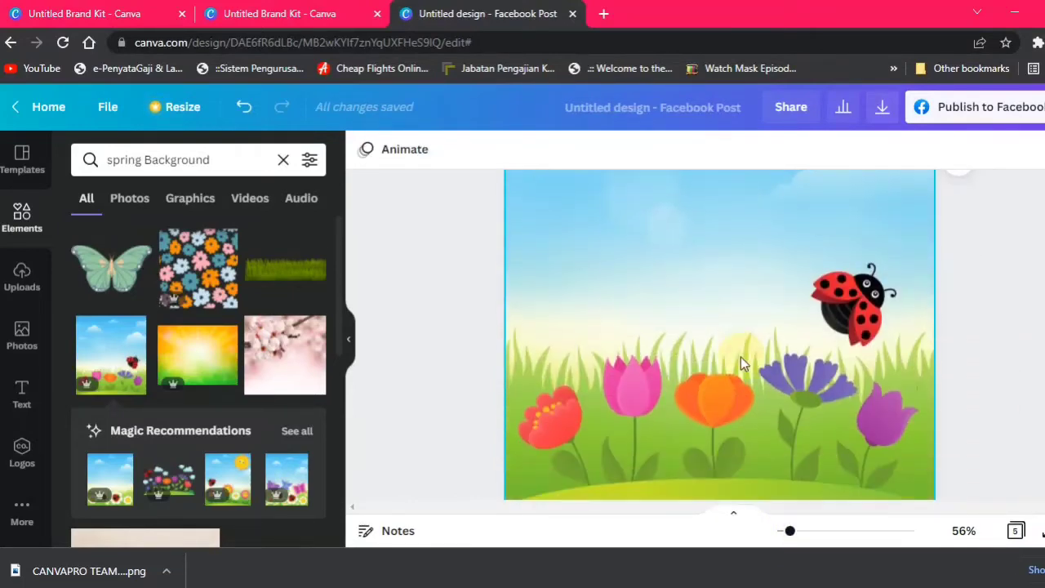
Add a new page after page 5 and place the 20-second sunlit forest plants video on it.
scroll(638, 419, "down", 3)
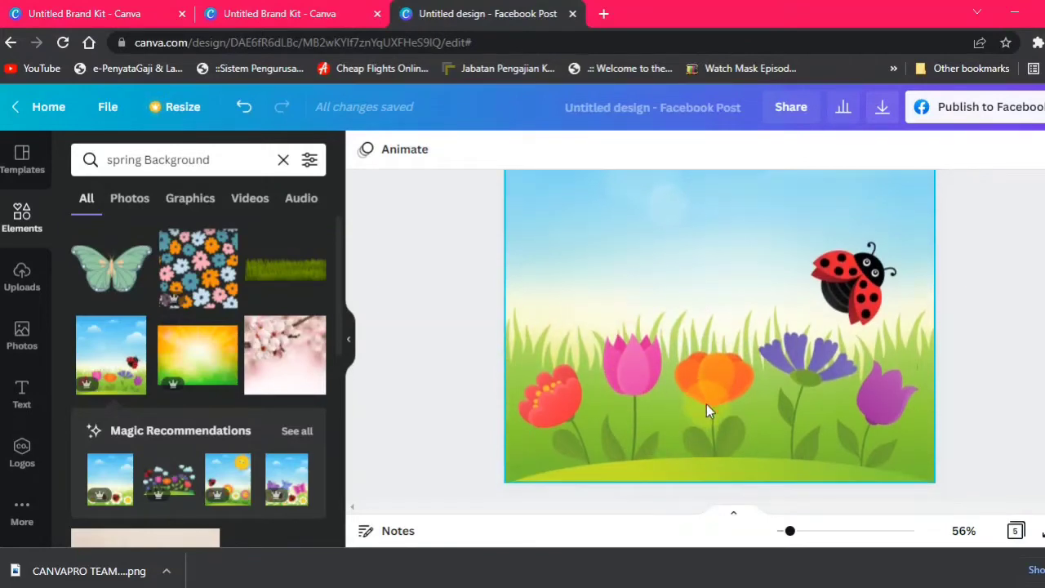
left_click(656, 470)
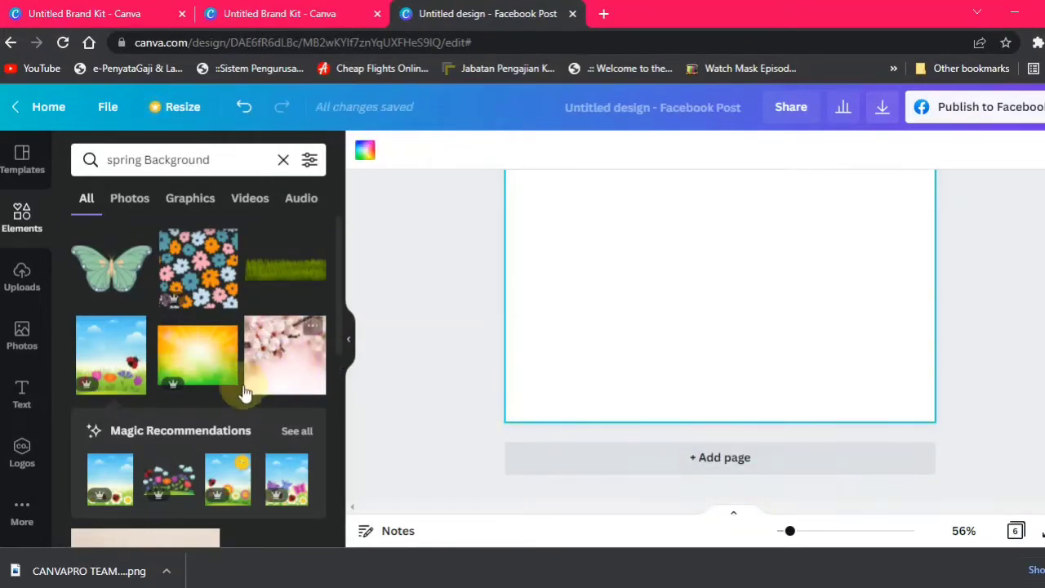
scroll(135, 368, "down", 2)
scroll(120, 437, "down", 6)
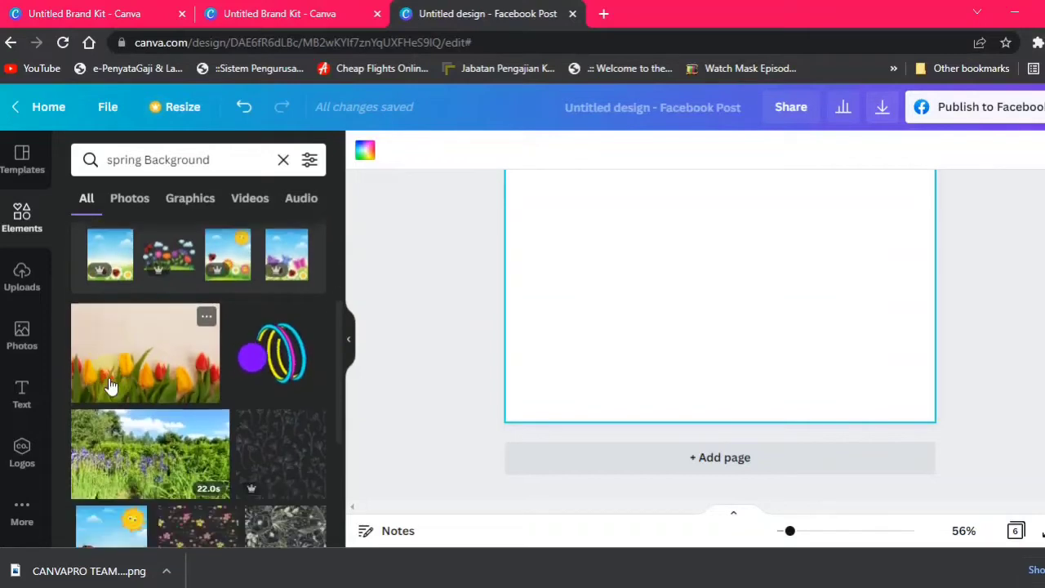
scroll(155, 331, "down", 8)
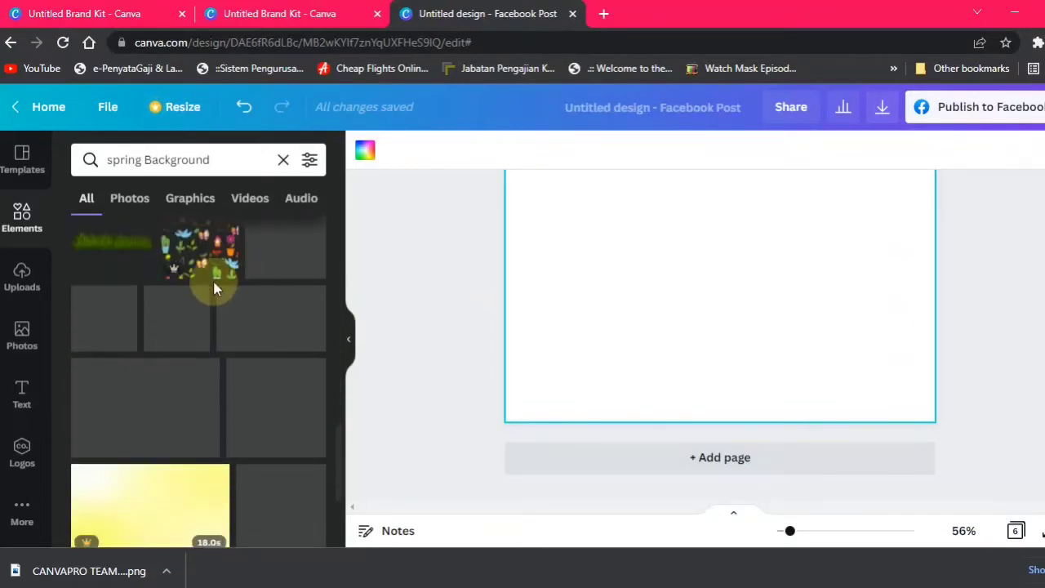
scroll(183, 355, "down", 3)
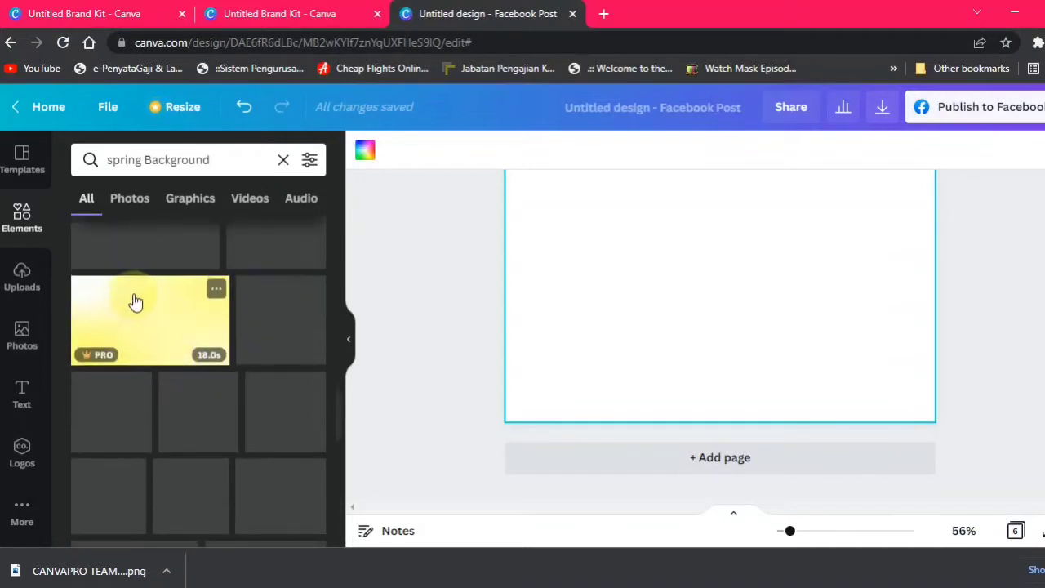
scroll(159, 333, "down", 3)
scroll(154, 330, "down", 3)
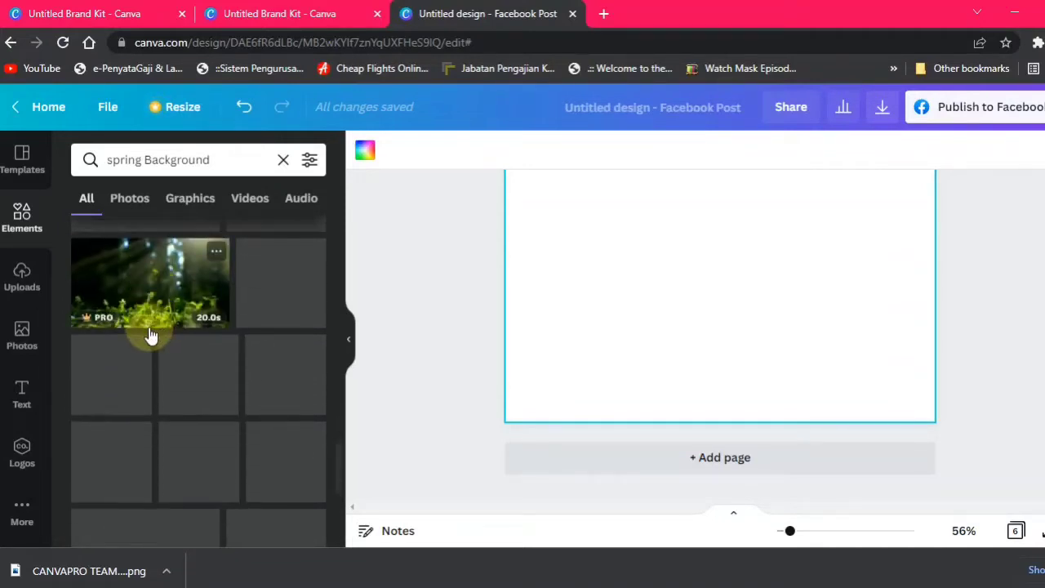
left_click(166, 280)
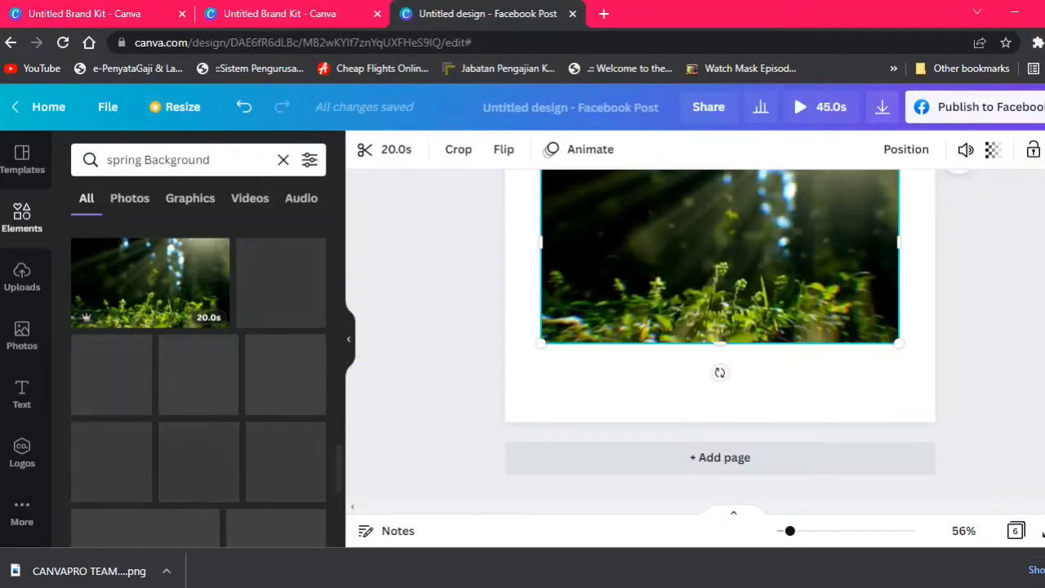
Enlarge the forest plants video from its corners until it covers all of page 6.
scroll(893, 334, "up", 2)
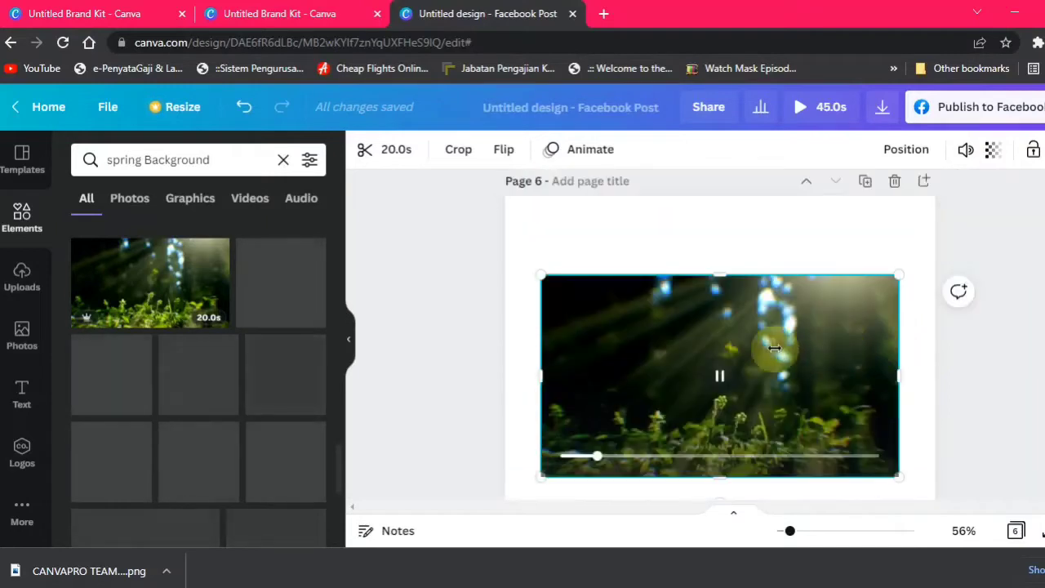
left_click_drag(541, 305, 515, 273)
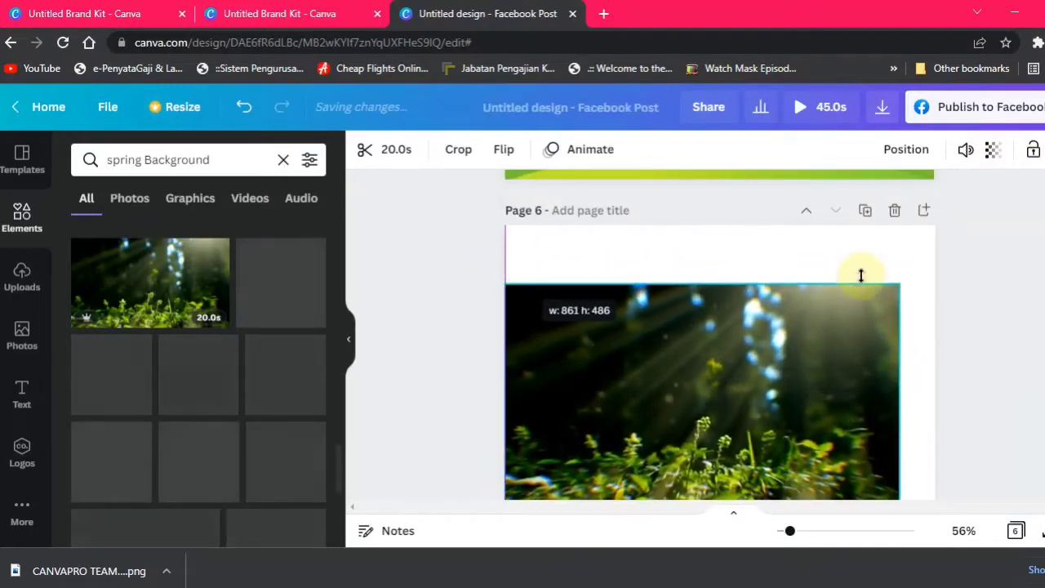
left_click_drag(896, 283, 940, 274)
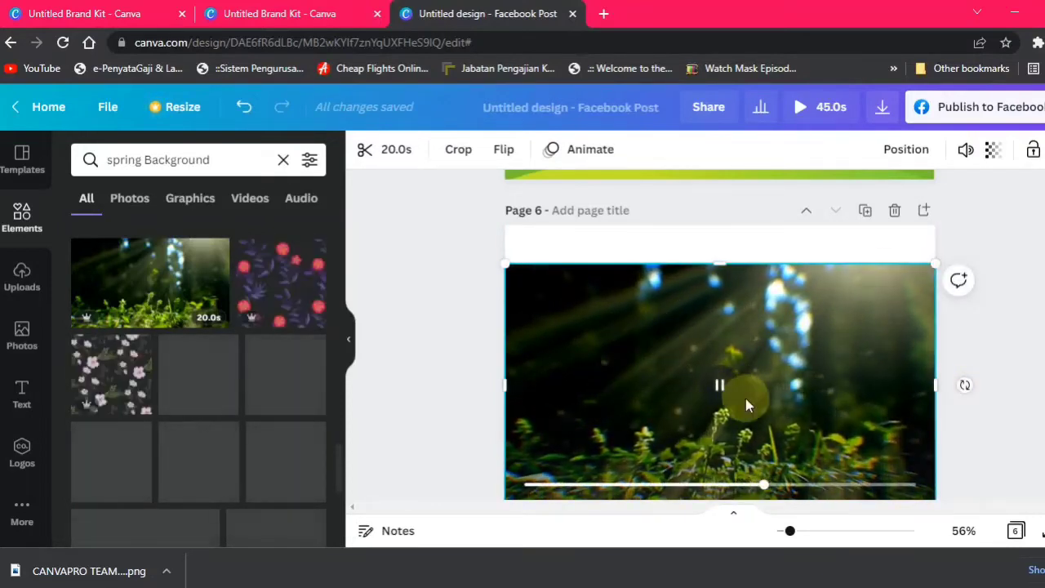
scroll(835, 382, "down", 2)
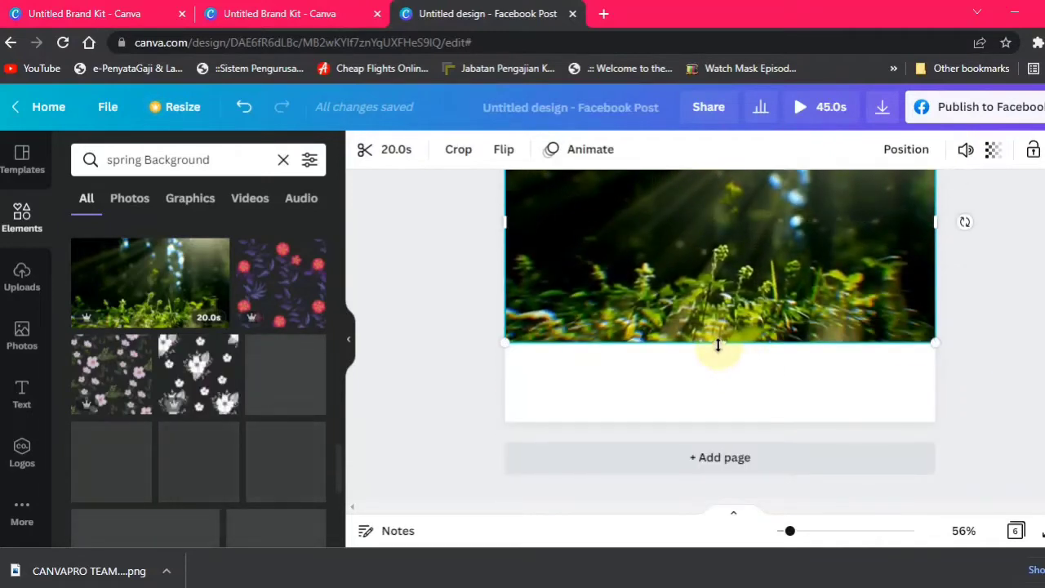
left_click_drag(934, 348, 1030, 440)
scroll(462, 245, "up", 2)
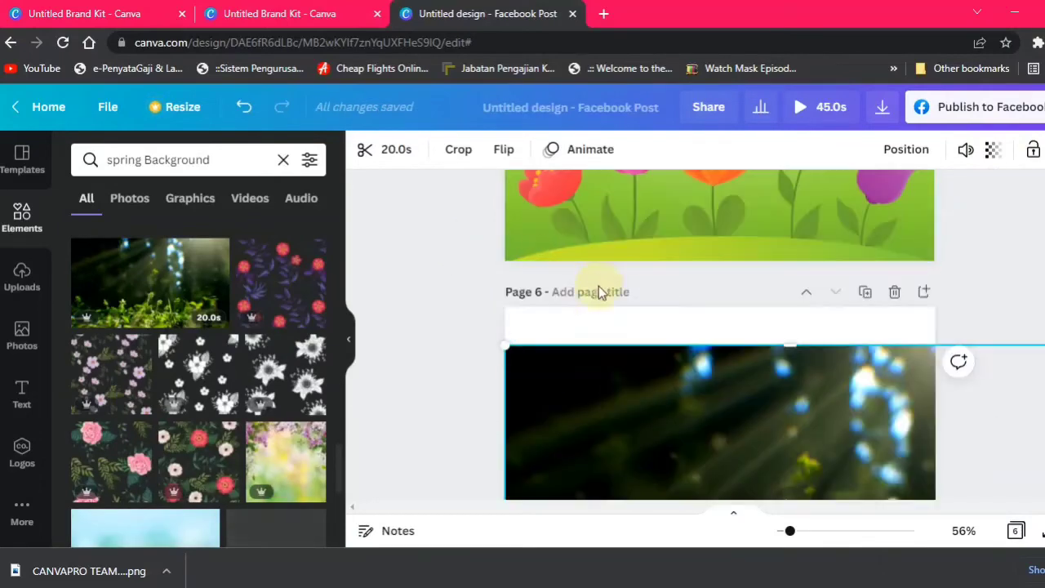
left_click_drag(503, 346, 456, 266)
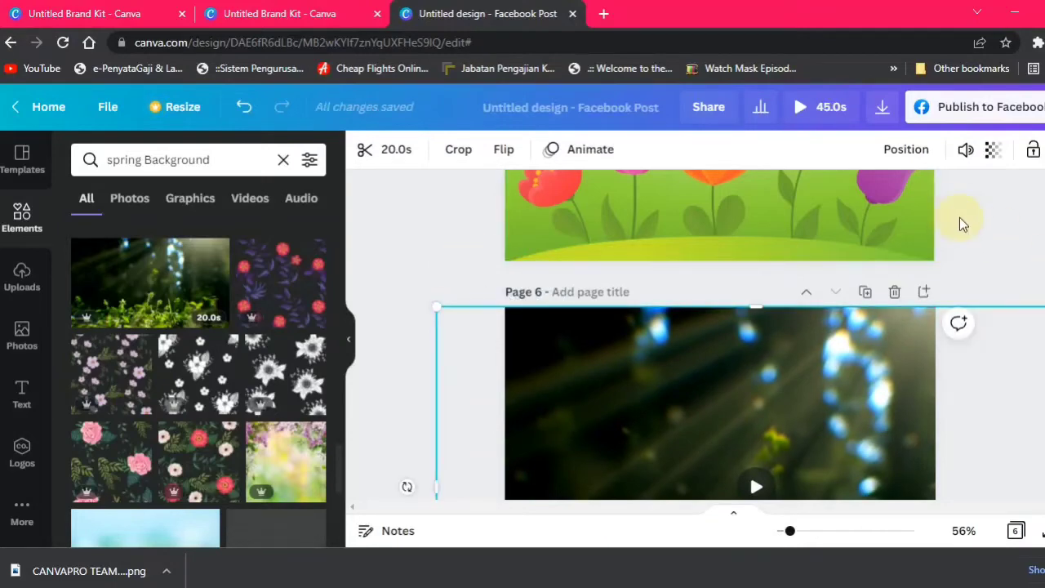
scroll(959, 223, "down", 3)
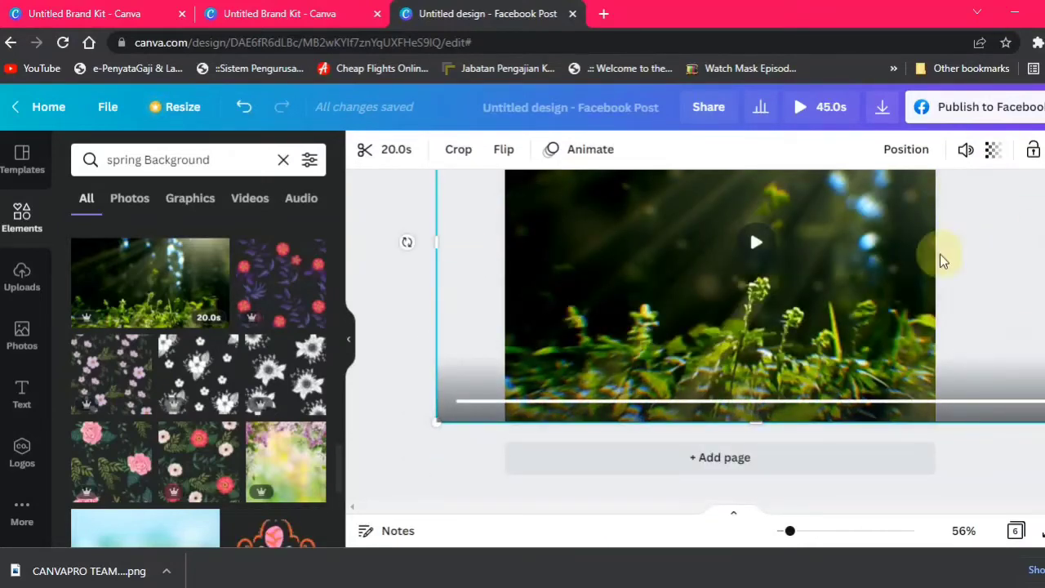
Play the forest video on page 6 and review the backgrounds across the design's pages.
left_click(757, 245)
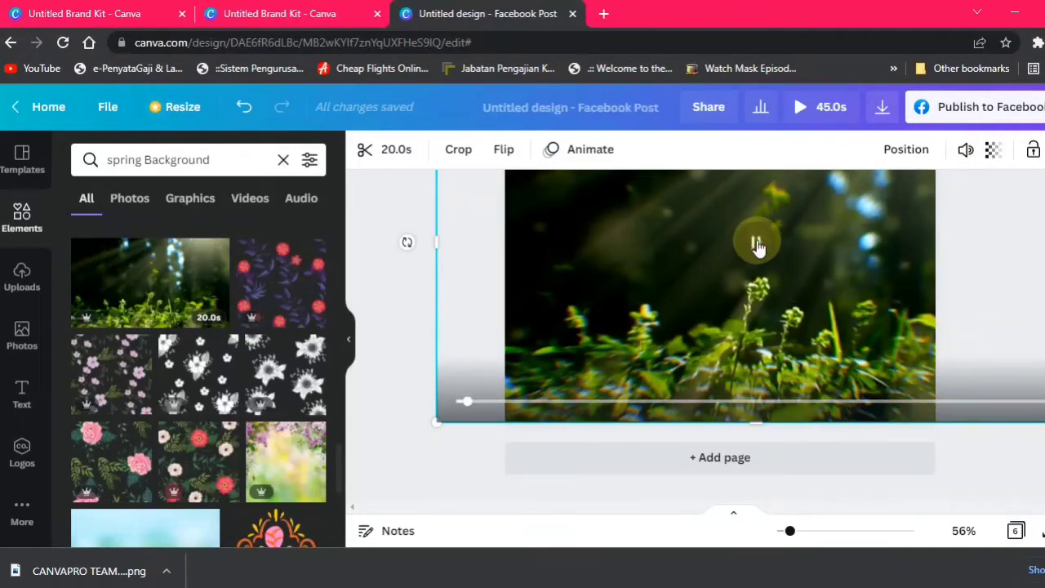
scroll(839, 319, "up", 2)
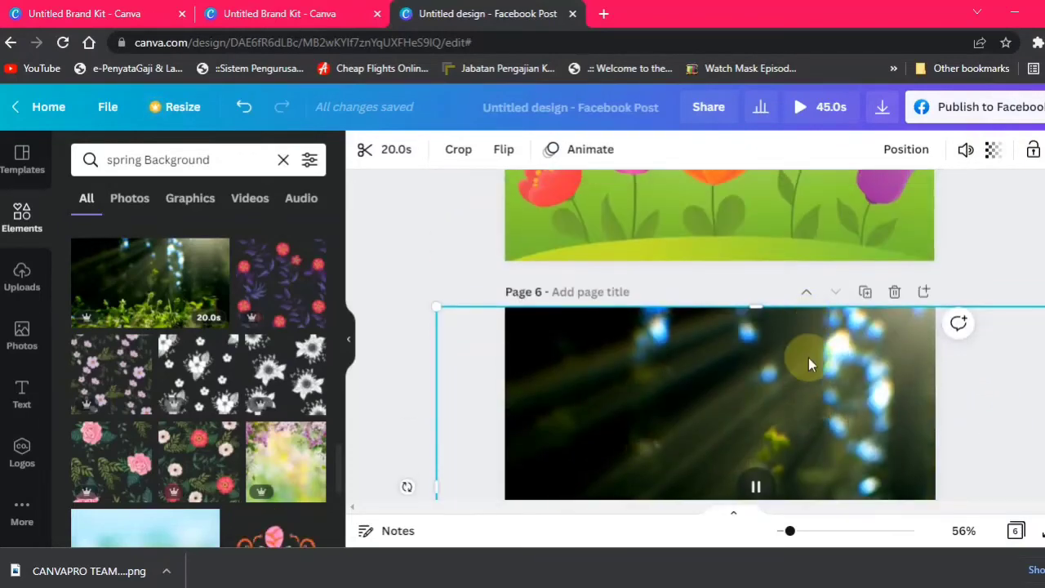
scroll(808, 358, "down", 2)
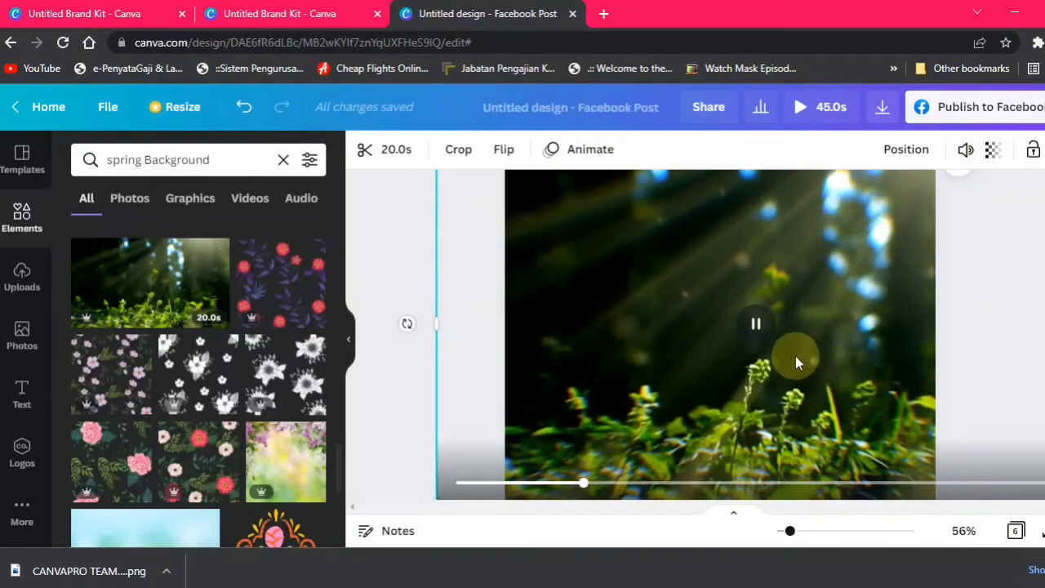
scroll(795, 356, "up", 12)
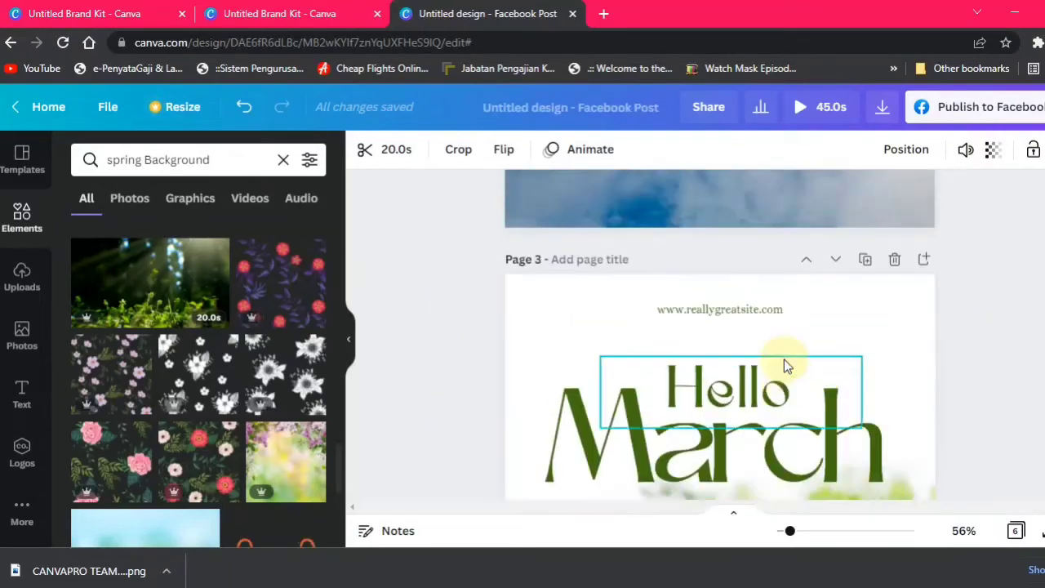
scroll(784, 361, "up", 5)
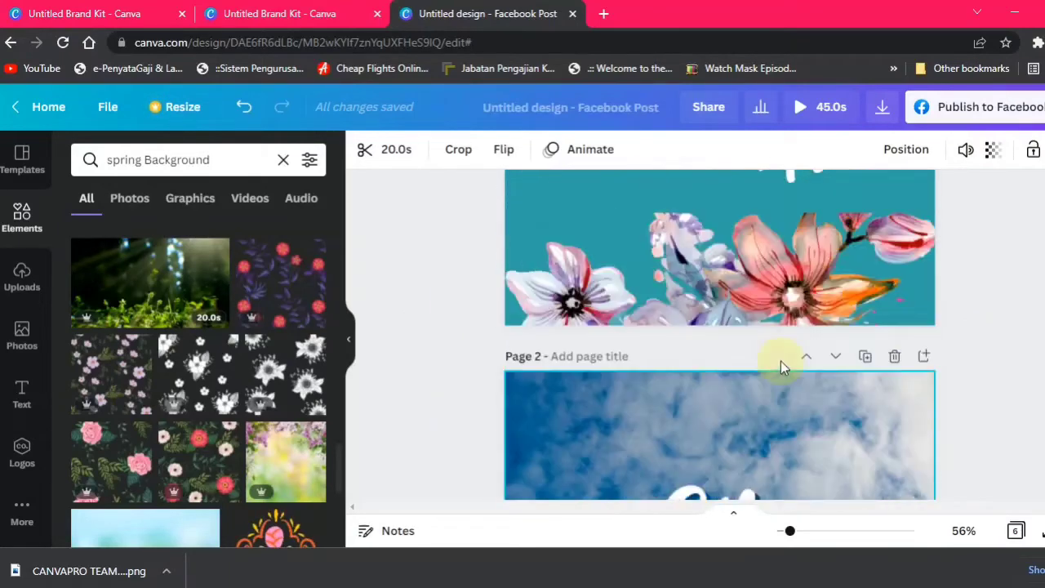
scroll(780, 361, "up", 2)
scroll(784, 334, "down", 3)
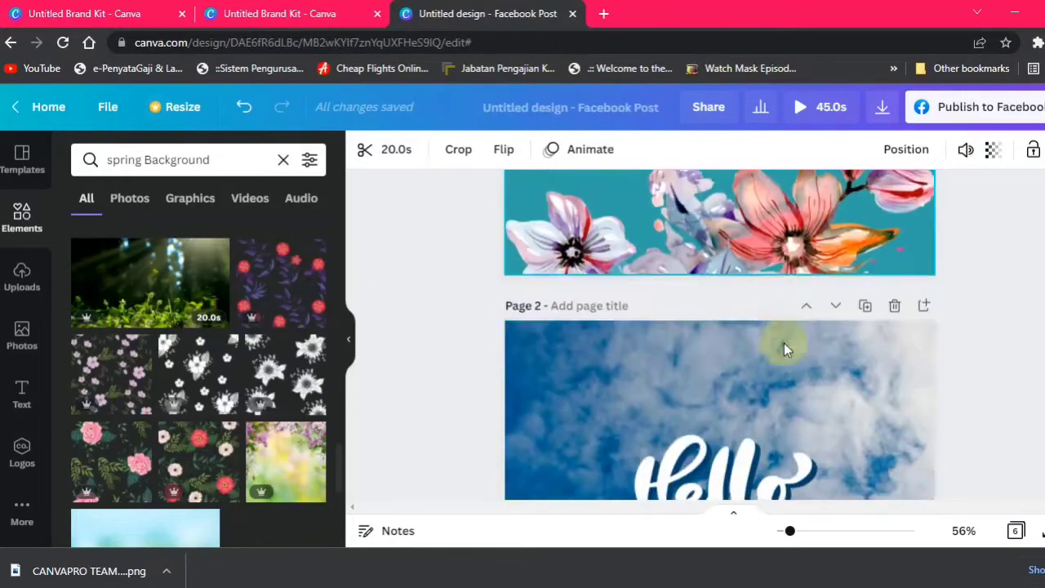
scroll(784, 349, "down", 6)
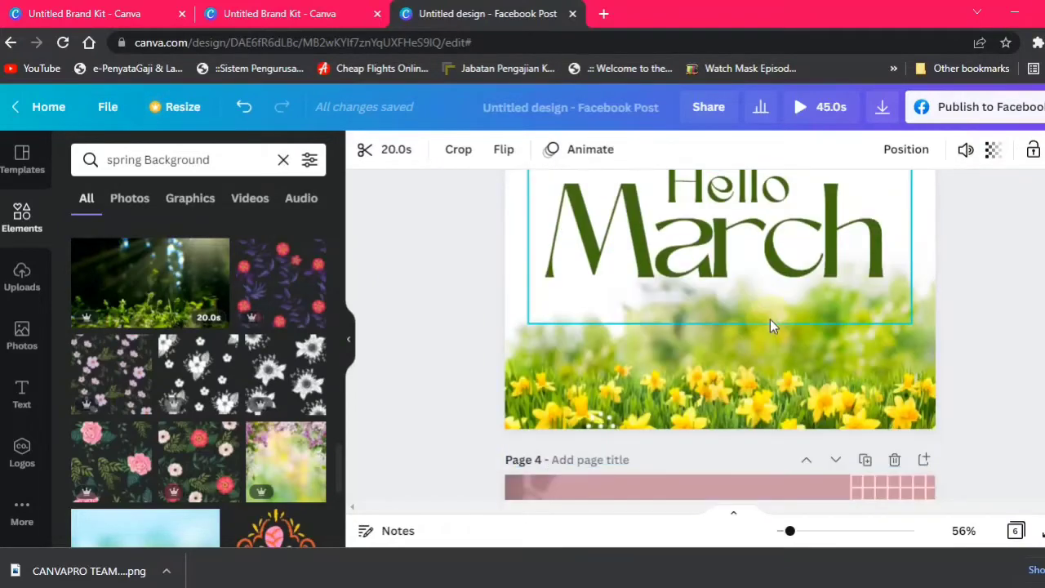
scroll(767, 322, "down", 8)
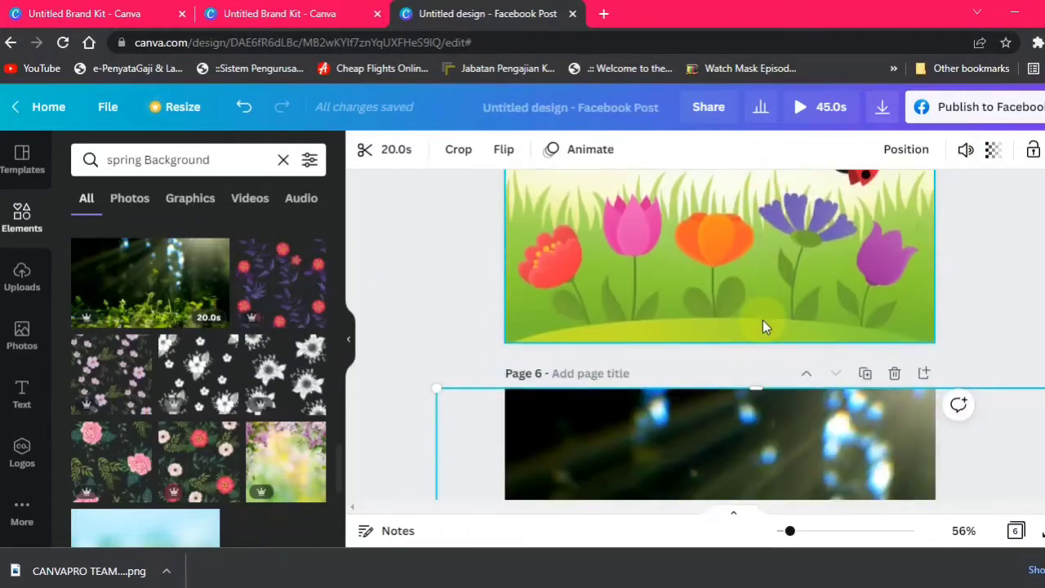
scroll(762, 325, "up", 6)
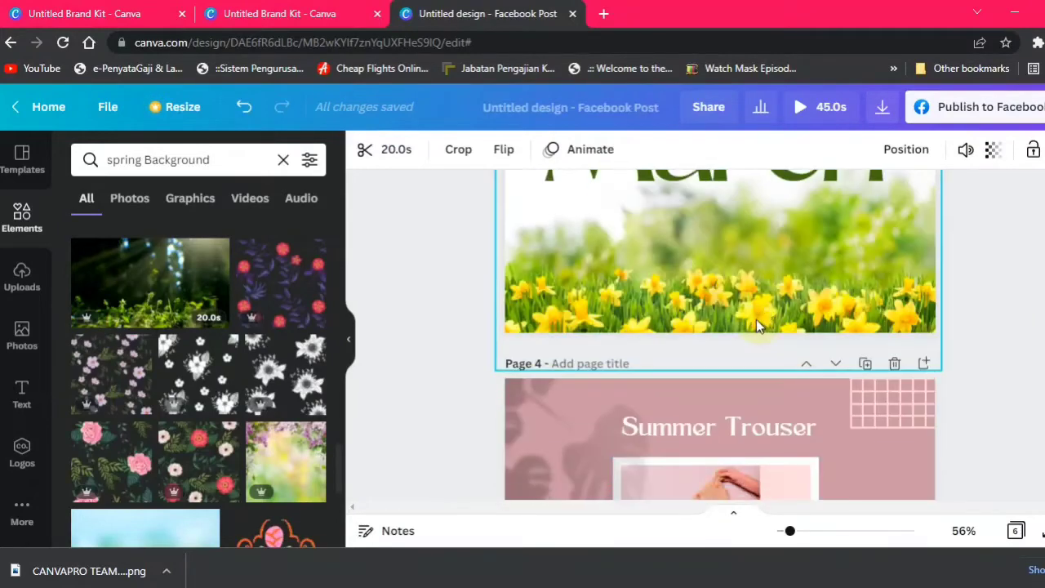
scroll(717, 311, "down", 9)
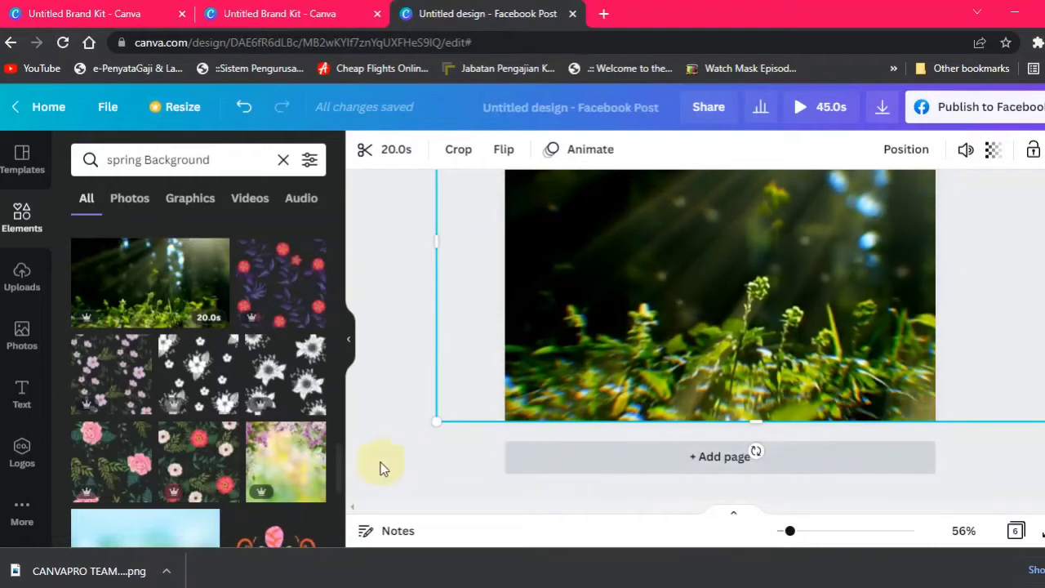
Add a new page after page 6 and place the white graphic with colorful flowers and pale swirls from the spring background graphics on it.
left_click(658, 457)
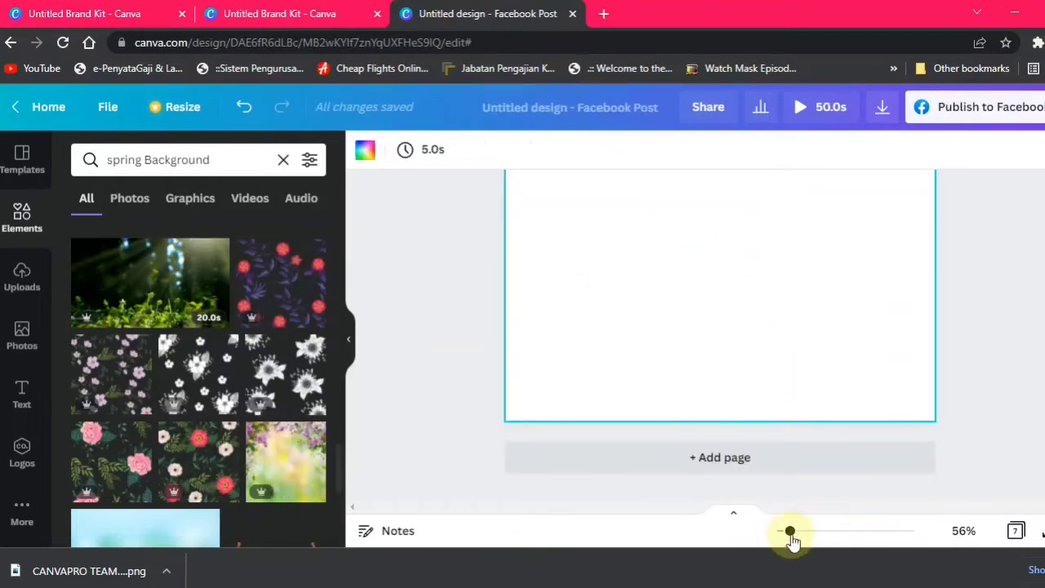
left_click_drag(791, 532, 783, 534)
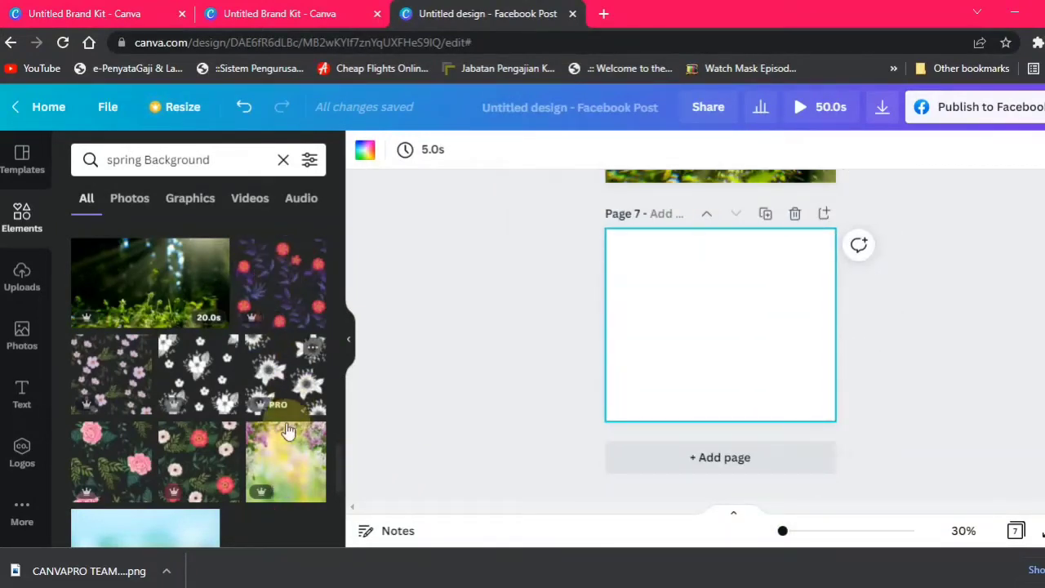
scroll(196, 343, "down", 5)
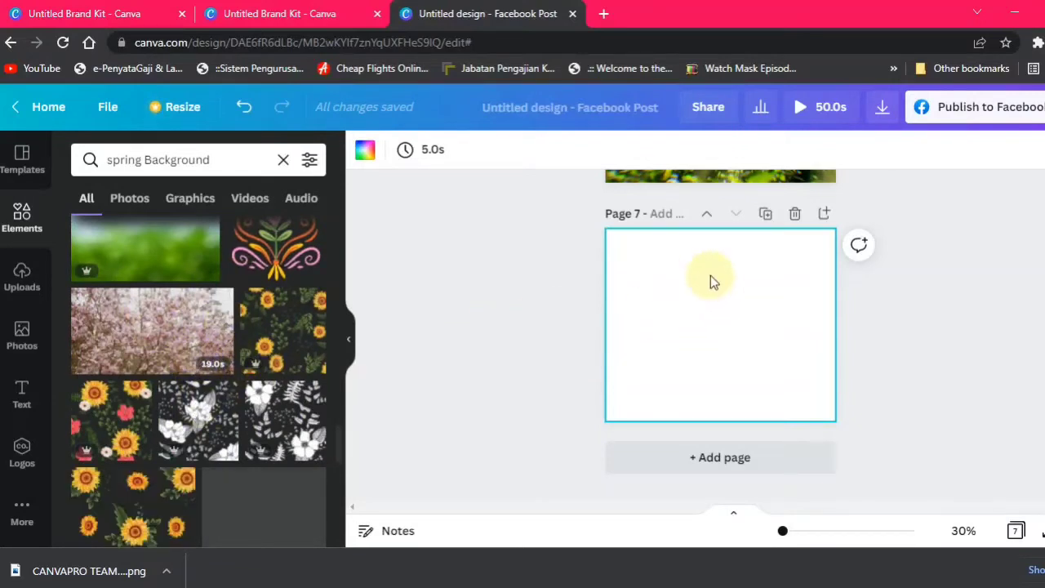
scroll(244, 351, "down", 2)
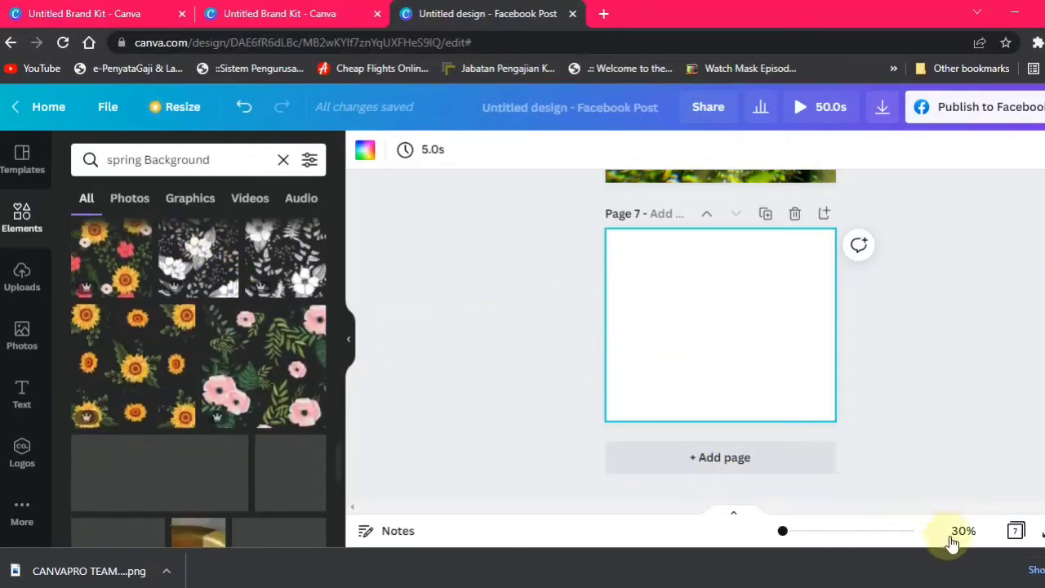
scroll(204, 349, "down", 4)
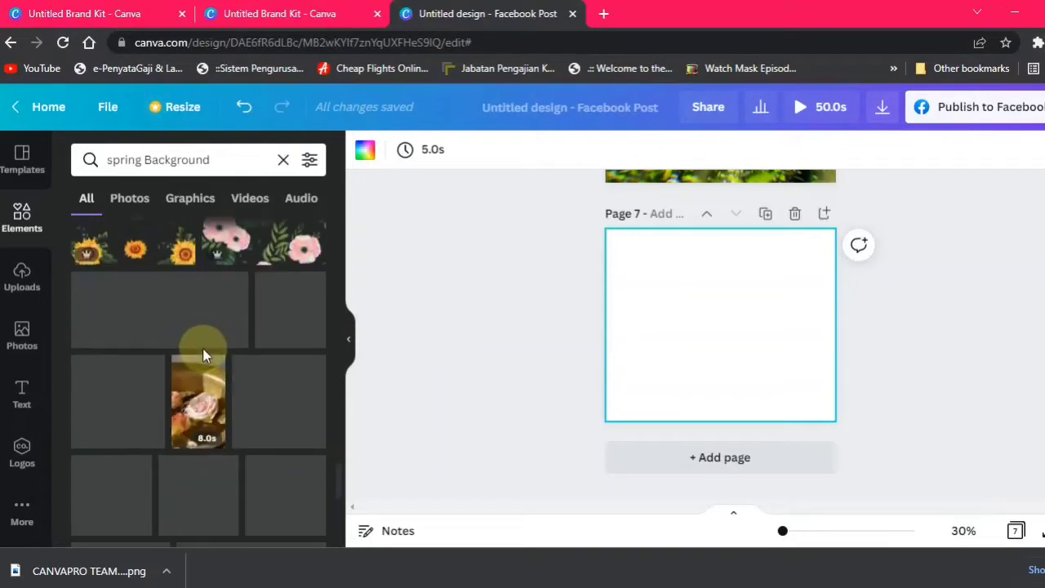
scroll(199, 339, "up", 2)
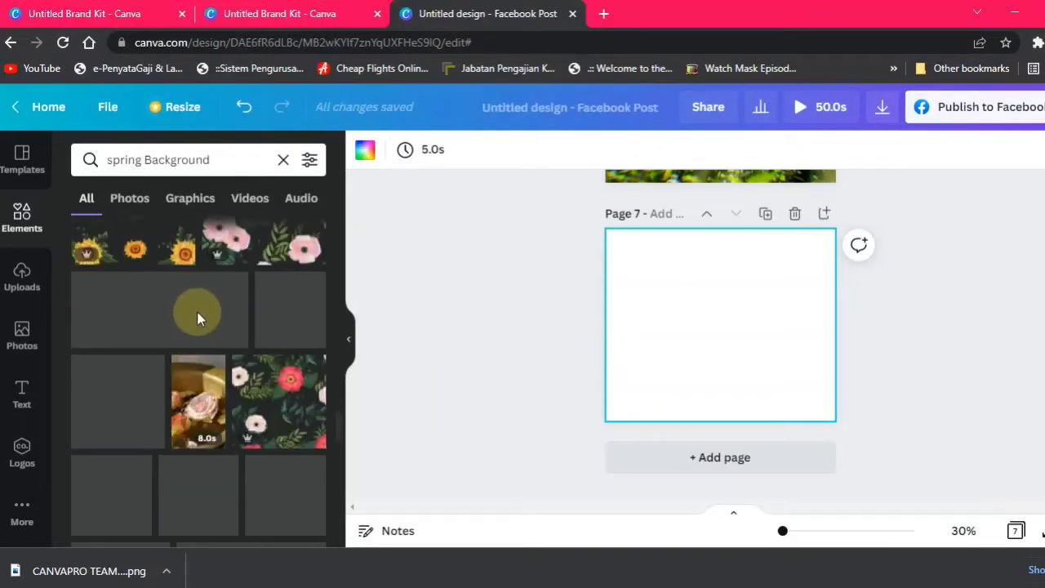
scroll(216, 325, "down", 2)
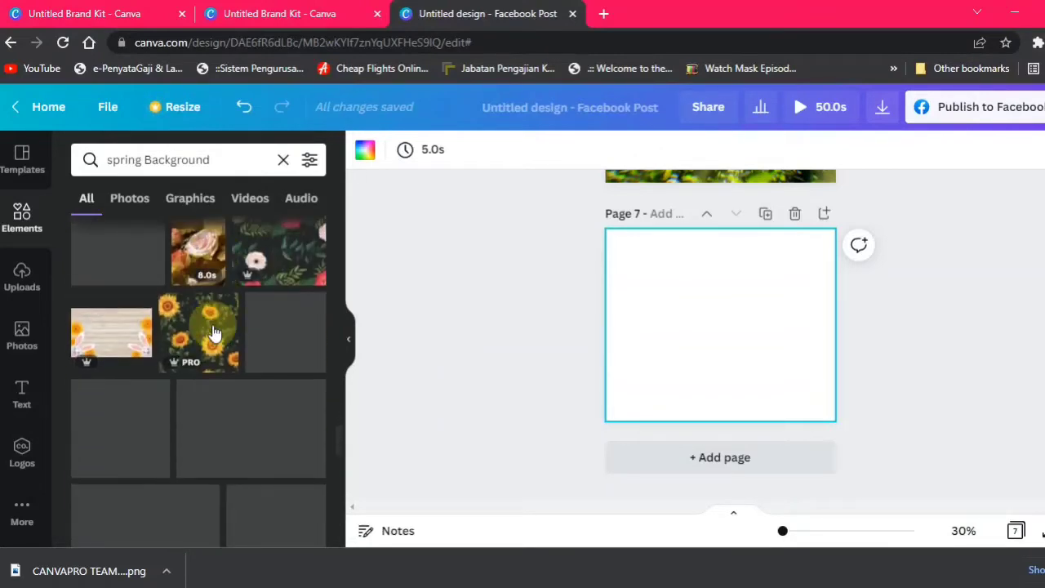
scroll(210, 341, "down", 3)
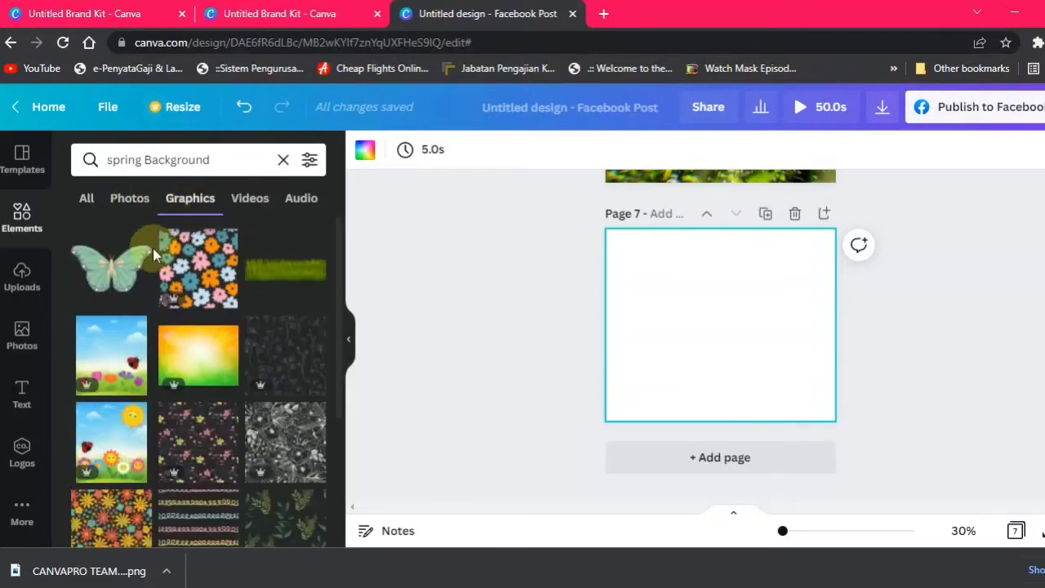
scroll(183, 279, "down", 5)
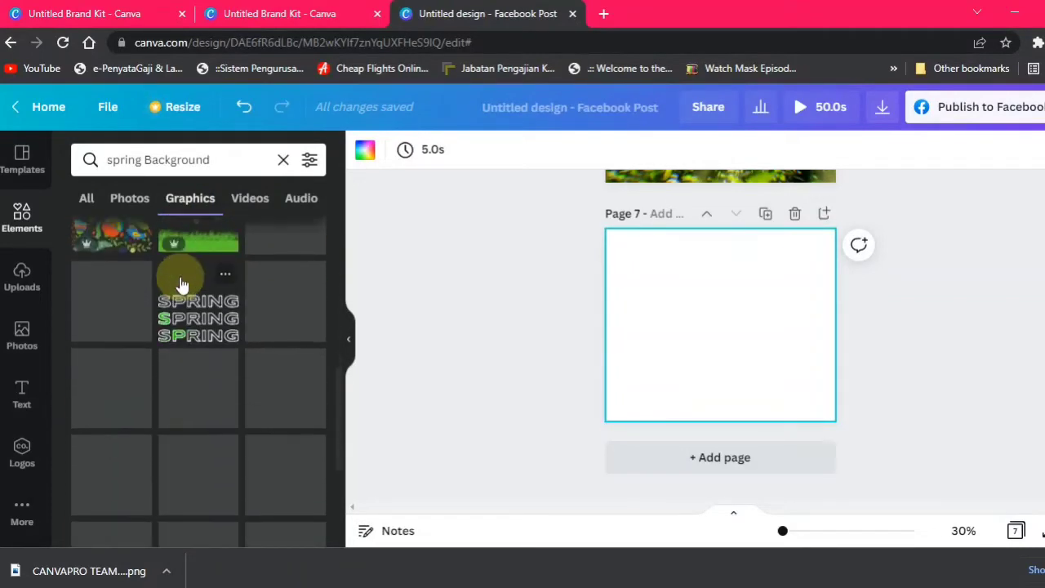
scroll(199, 296, "up", 2)
scroll(188, 293, "down", 5)
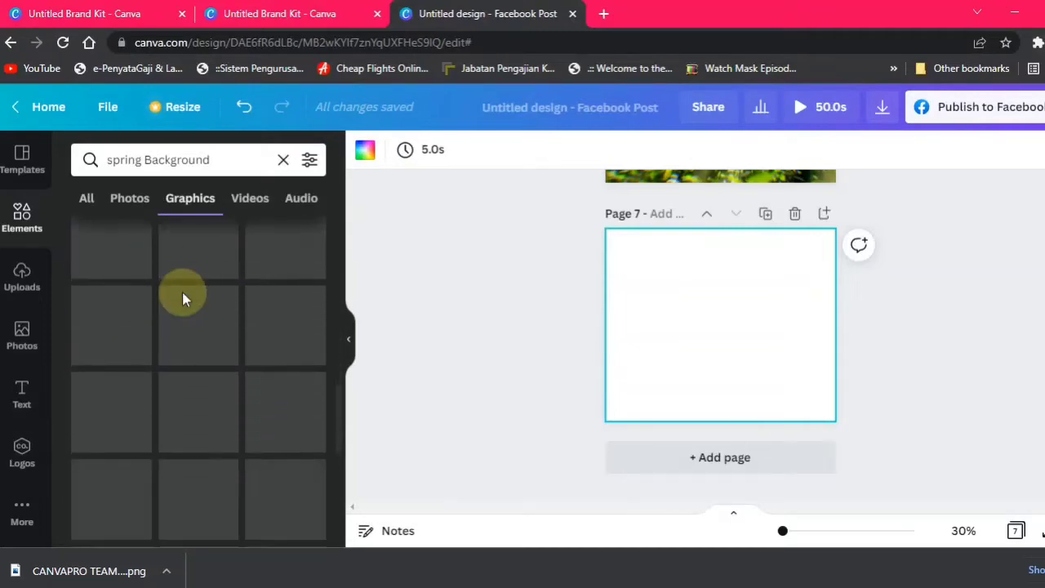
scroll(214, 299, "up", 2)
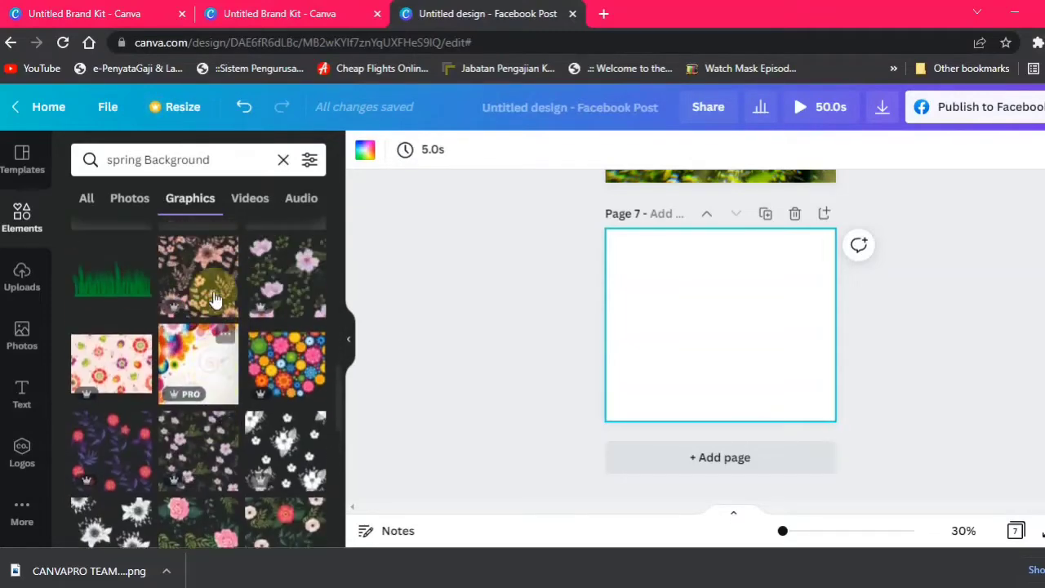
left_click(212, 384)
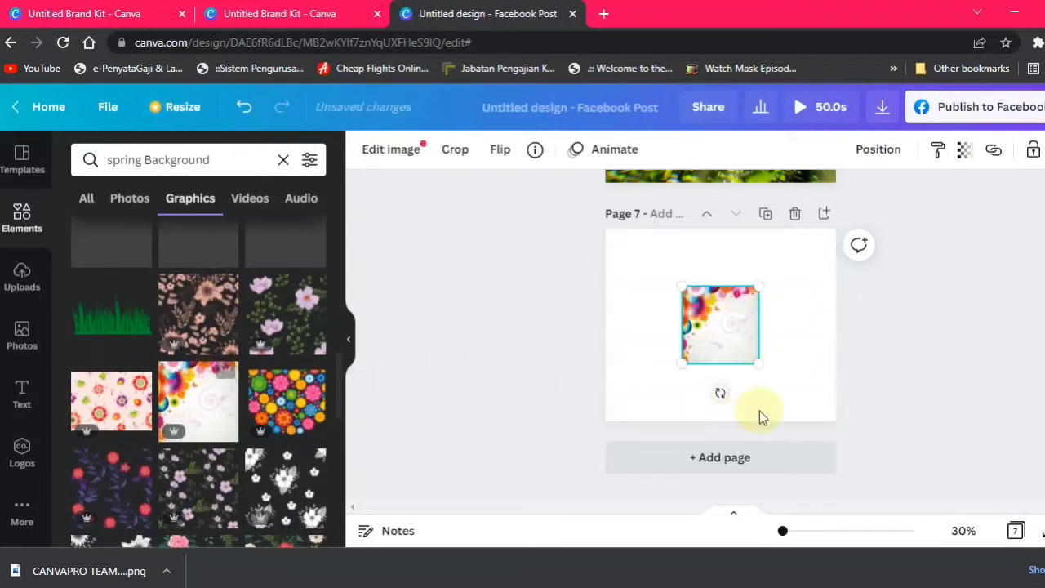
Enlarge the colorful flower and swirl graphic from its corners until it covers all of page 7.
left_click_drag(677, 288, 576, 241)
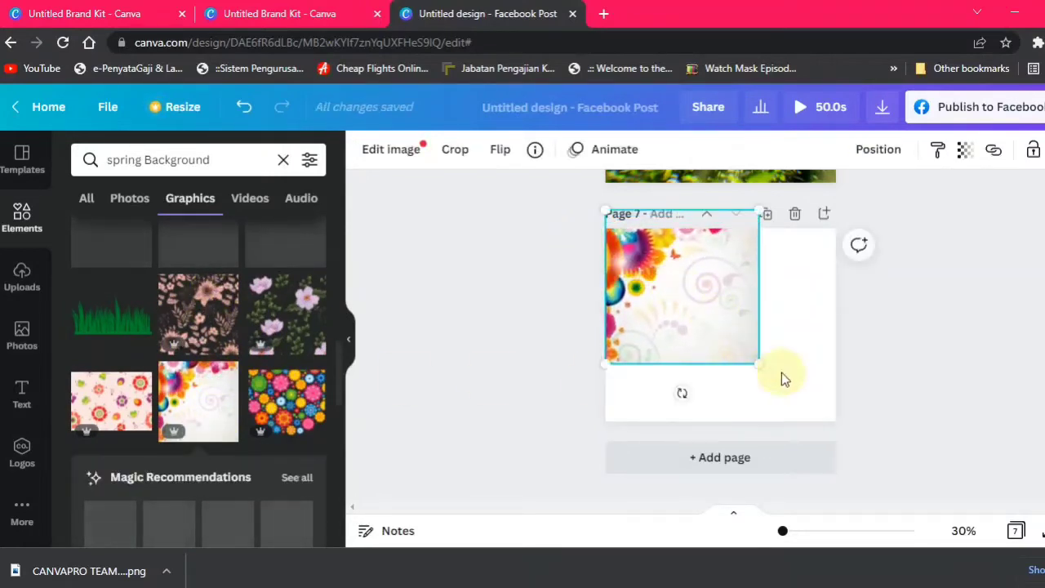
left_click_drag(759, 364, 854, 439)
left_click(943, 312)
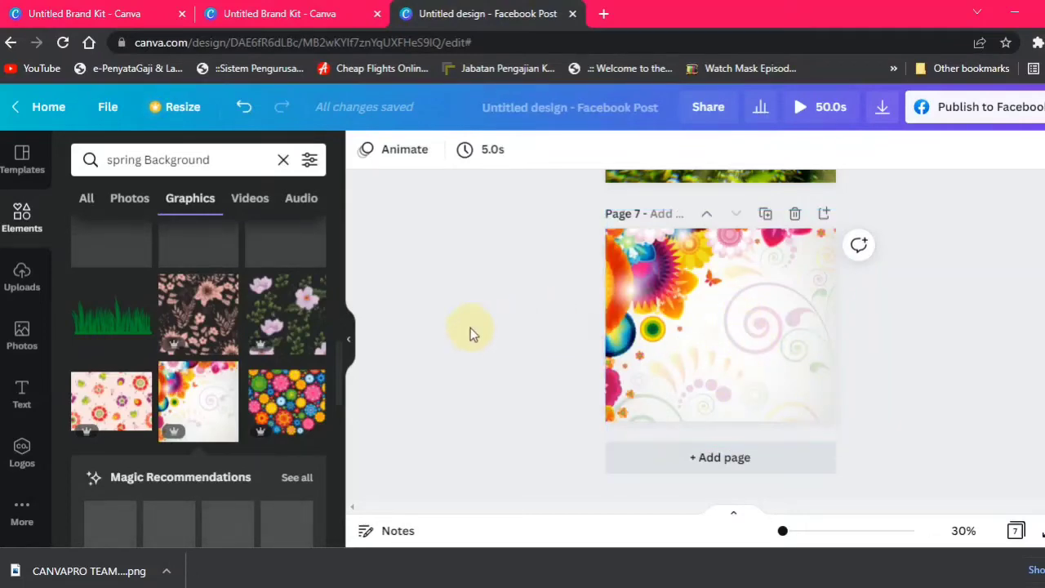
Add a body text box in the brand kit style to page 7 and move it slightly below and right of the page center.
left_click(21, 405)
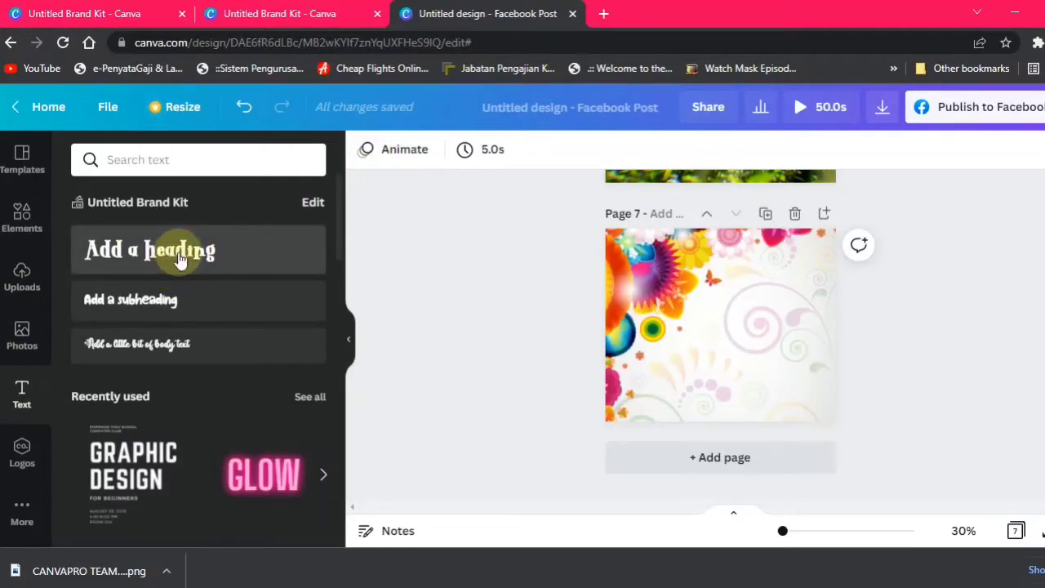
left_click(169, 342)
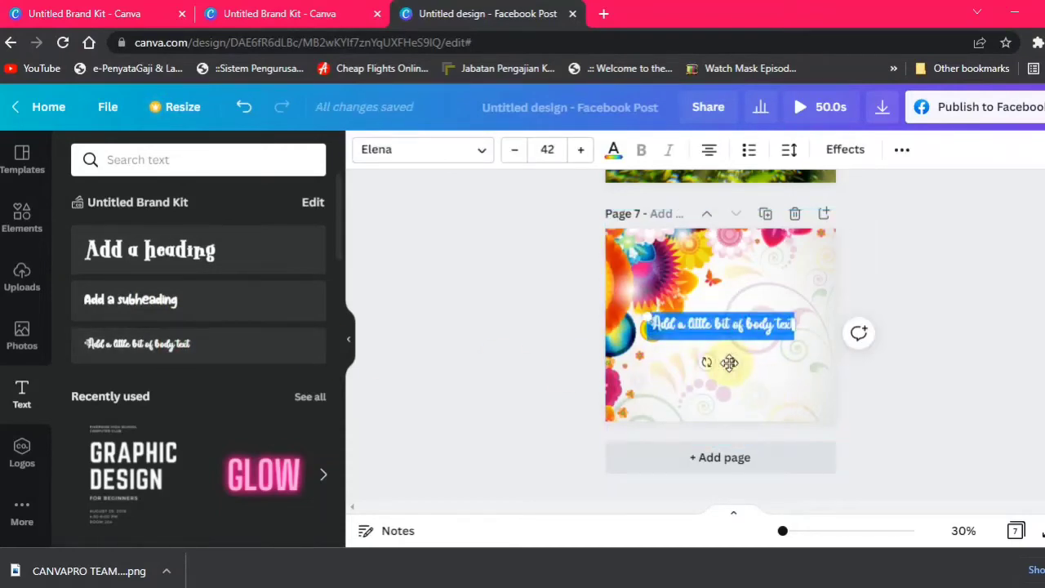
left_click_drag(727, 364, 745, 386)
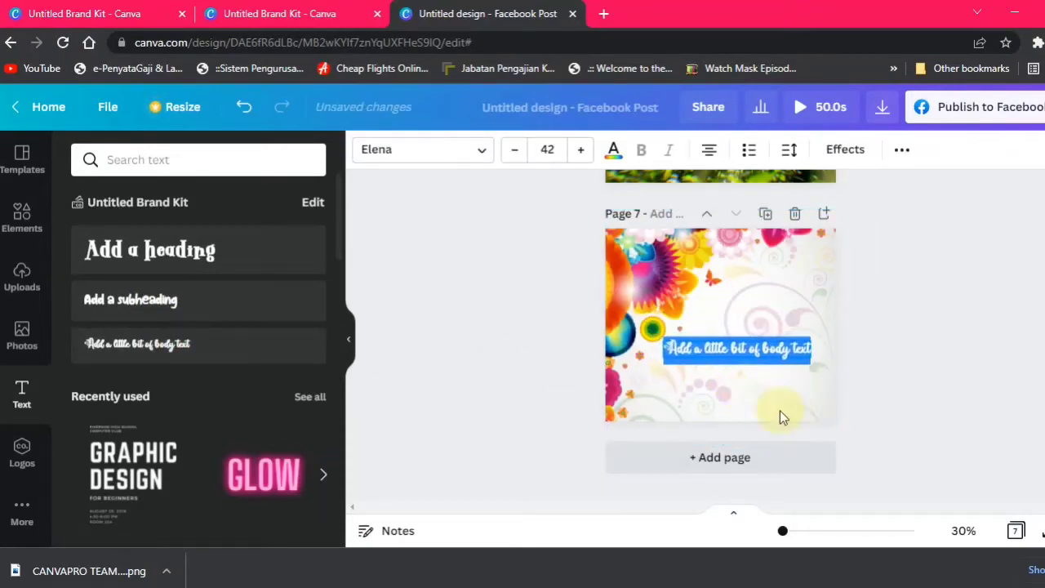
left_click(795, 531)
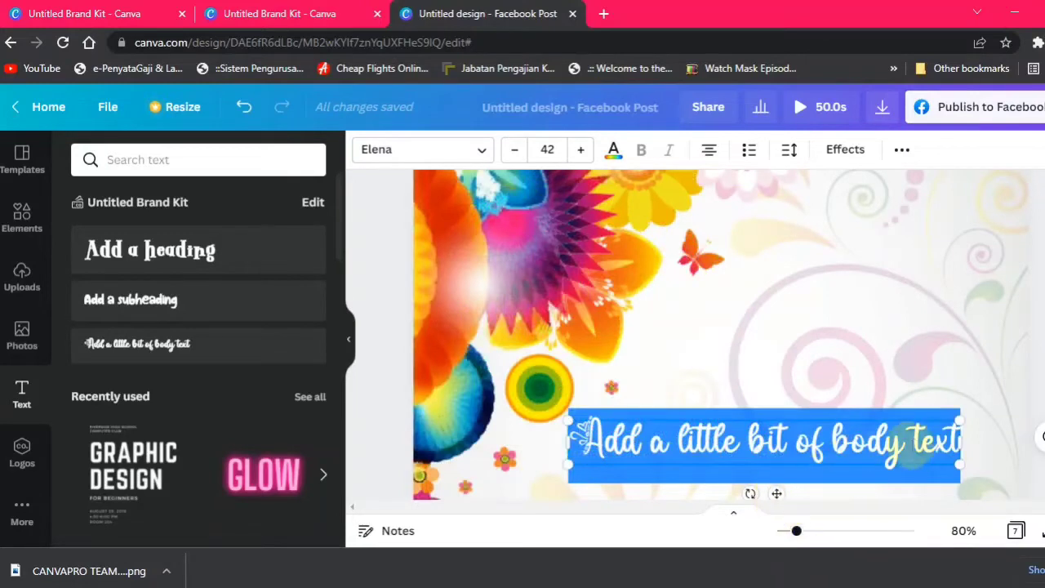
Replace the placeholder wording of page 7's body text box with "Hello my friend".
left_click(938, 445)
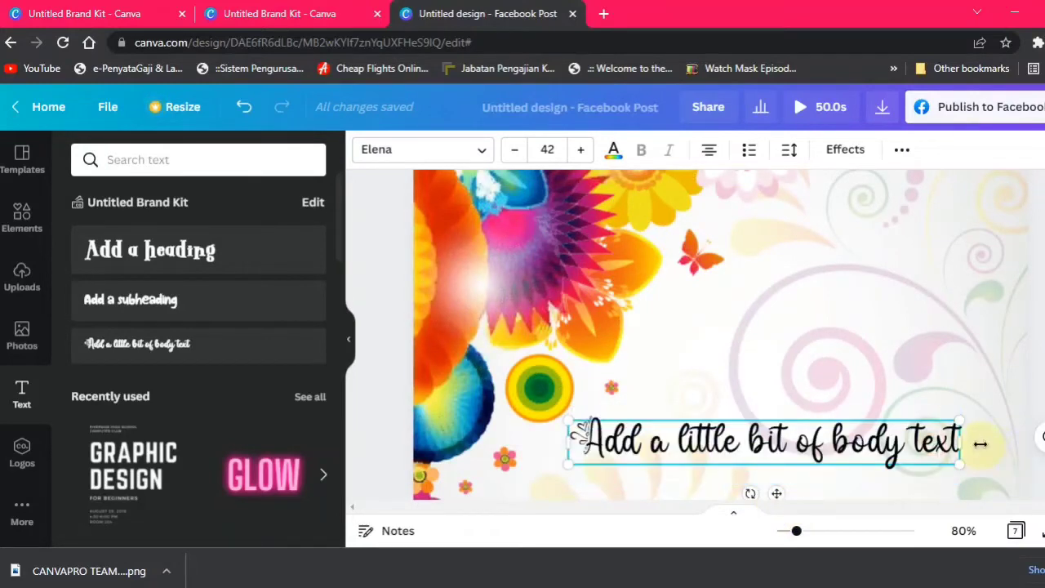
key("Right")
key("BackSpace")
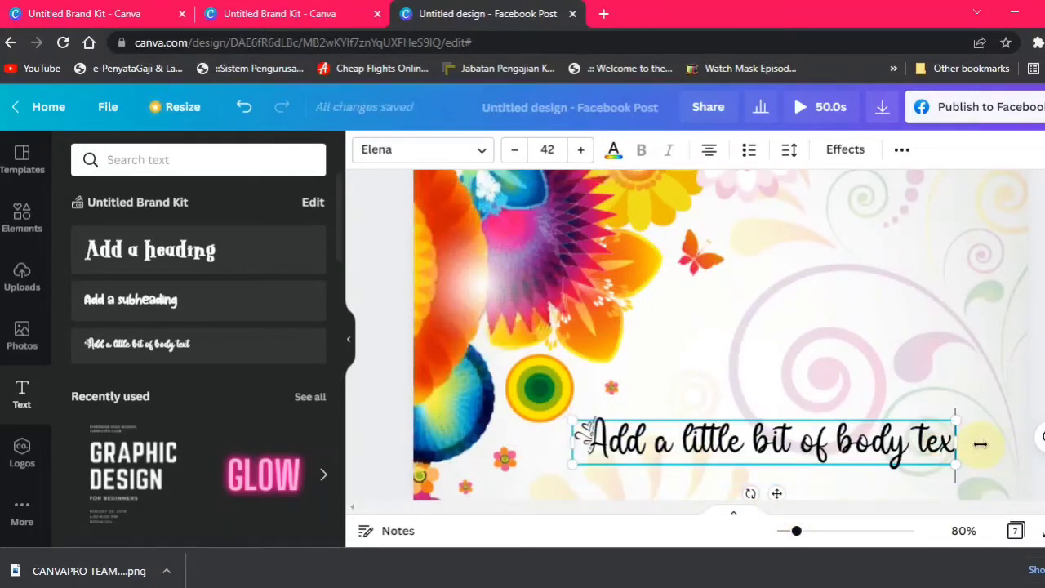
key("BackSpace")
key("BackSpace")
key("BackSpace")
key("BackSpace")
key("BackSpace")
key("BackSpace")
key("BackSpace")
key("BackSpace")
key("BackSpace")
key("BackSpace")
key("BackSpace")
key("BackSpace")
key("BackSpace")
key("BackSpace")
key("BackSpace")
key("BackSpace")
key("BackSpace")
key("BackSpace")
key("BackSpace")
key("BackSpace")
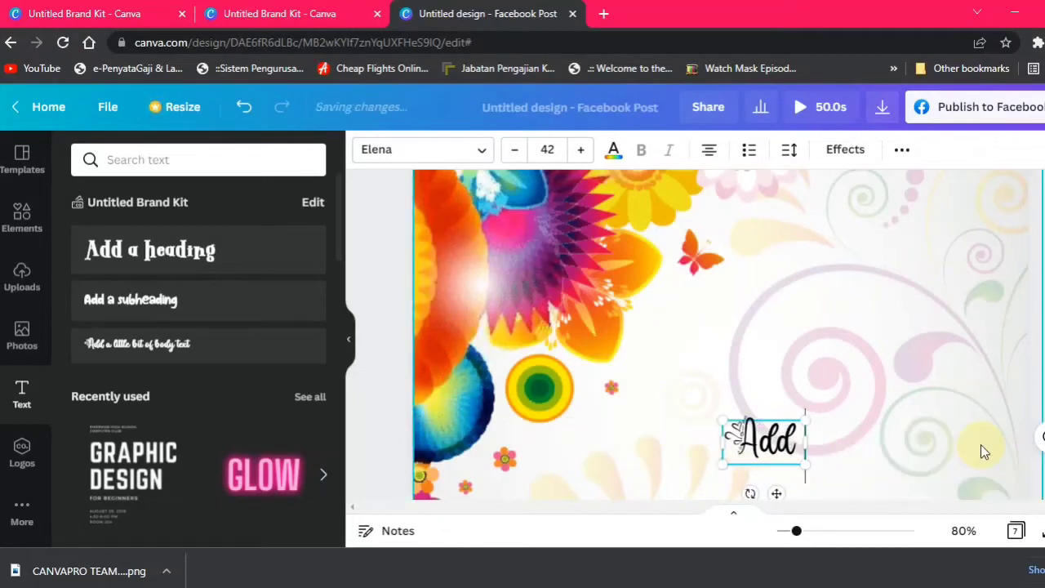
key("BackSpace")
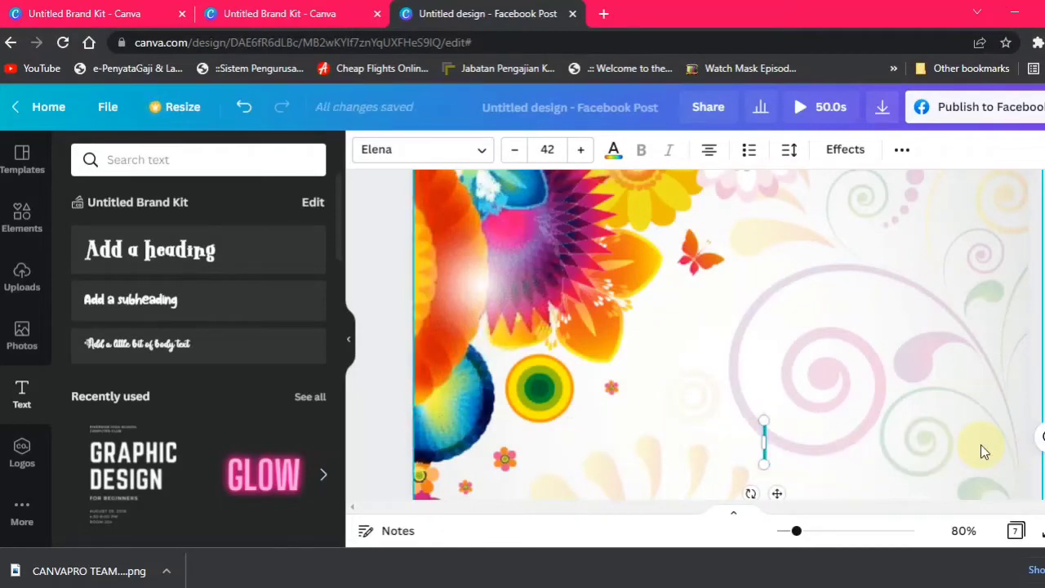
type("Hello")
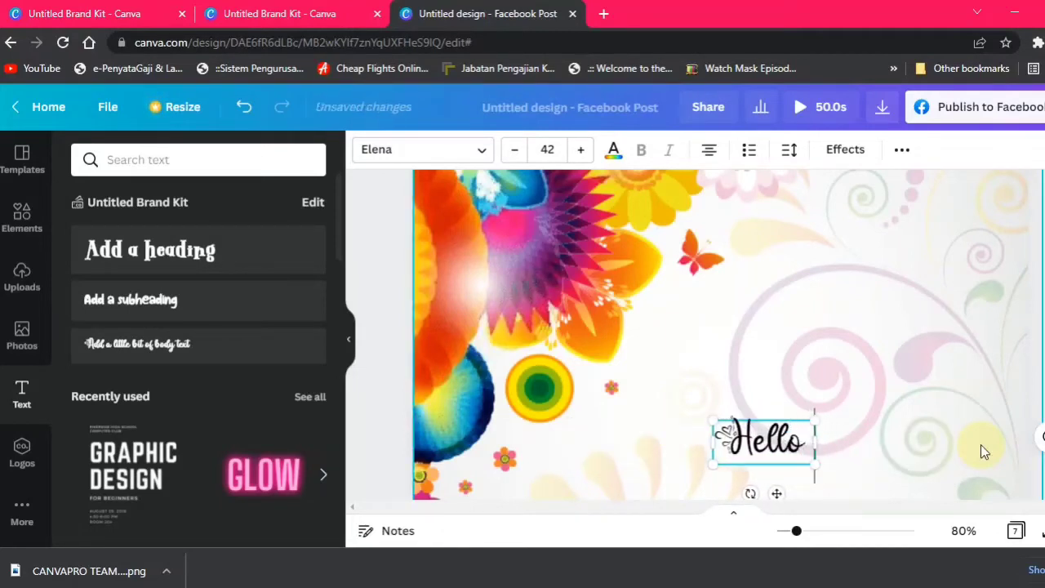
type(" my fri")
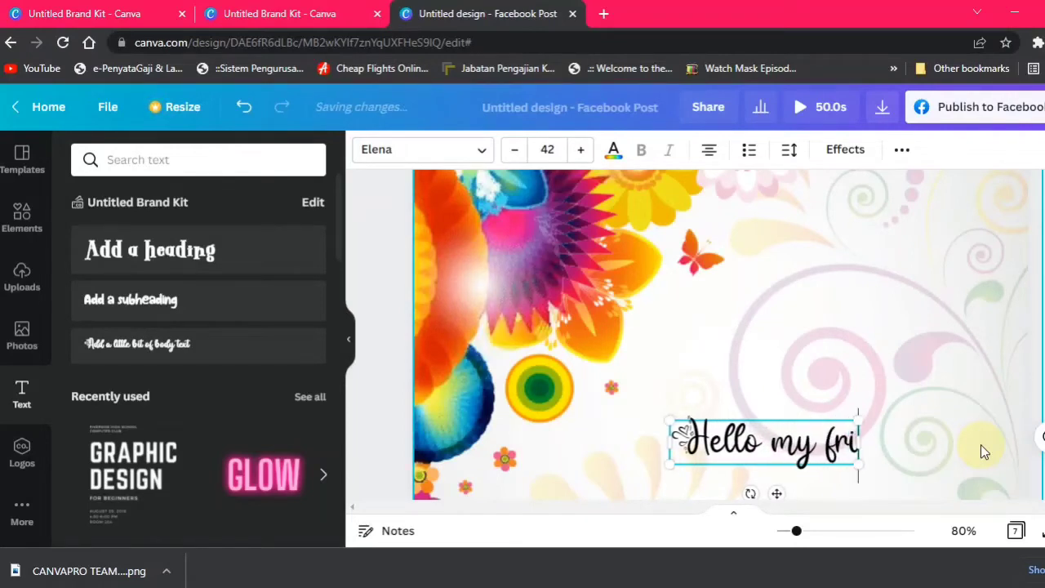
type("end")
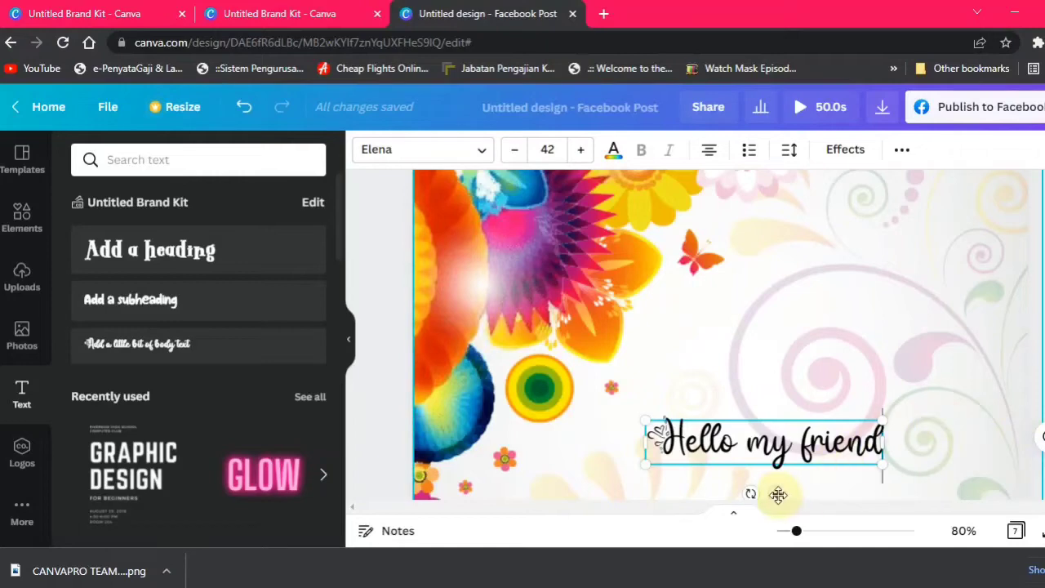
Move the "Hello my friend" text to the upper right area of page 7 and enlarge it to font size 48.
left_click_drag(779, 491, 862, 272)
scroll(1029, 319, "up", 2)
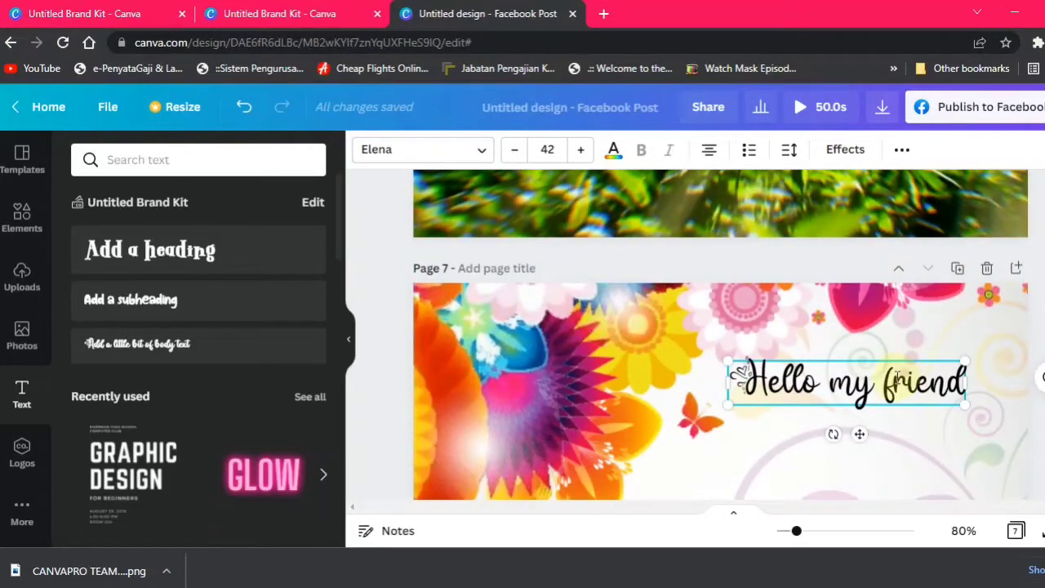
left_click_drag(965, 403, 996, 425)
left_click_drag(877, 439, 876, 423)
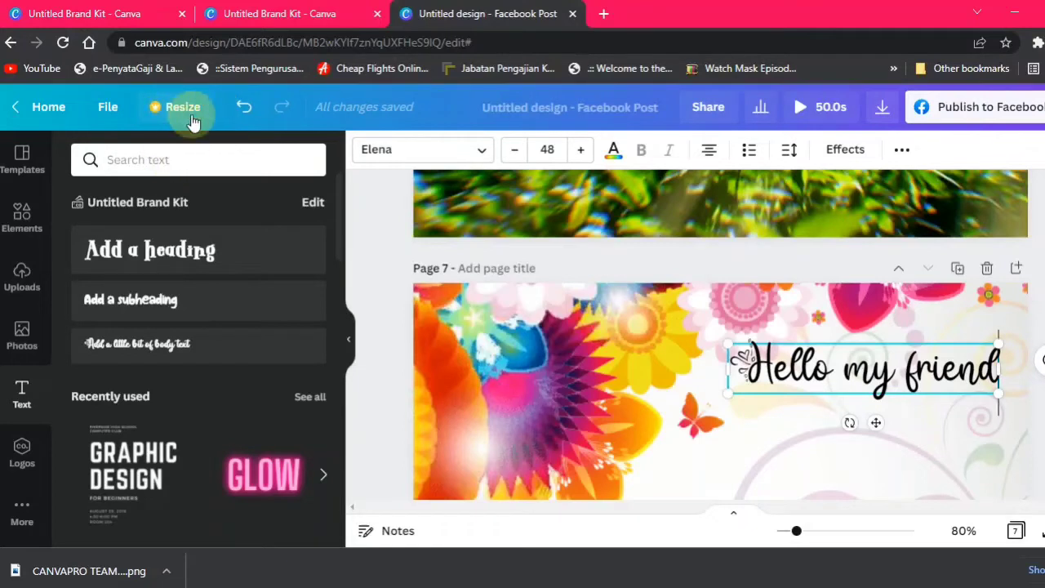
Enlarge the "Hello my friend" text to font size 53 and shift it slightly down within page 7's right edge.
scroll(365, 353, "down", 2)
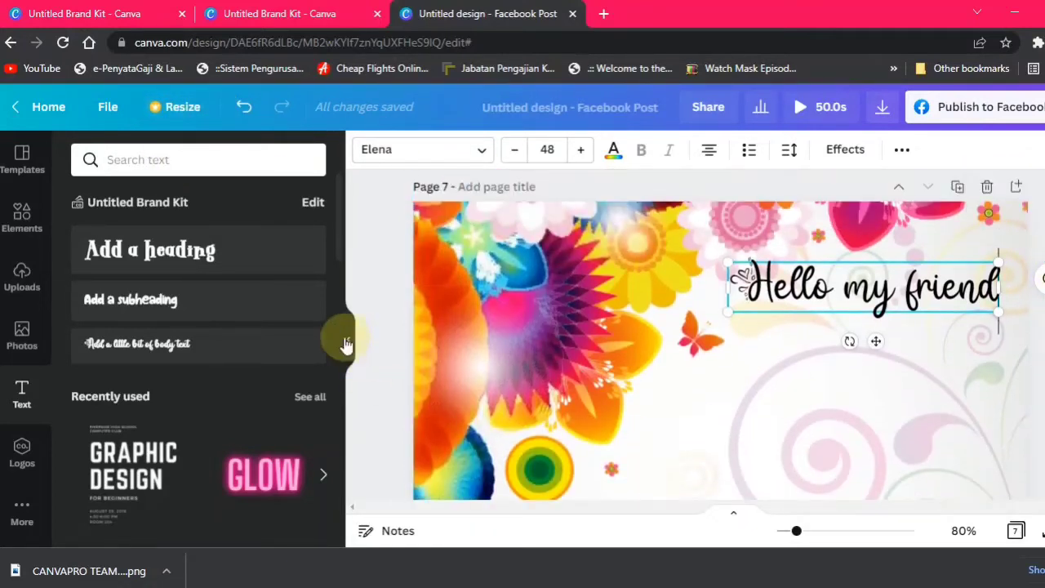
left_click(351, 340)
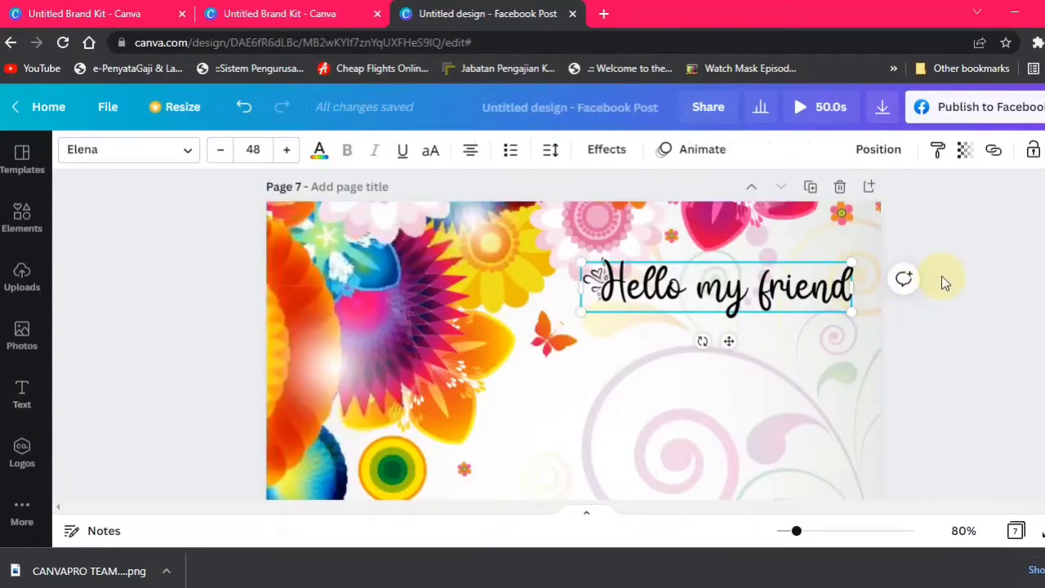
left_click(965, 304)
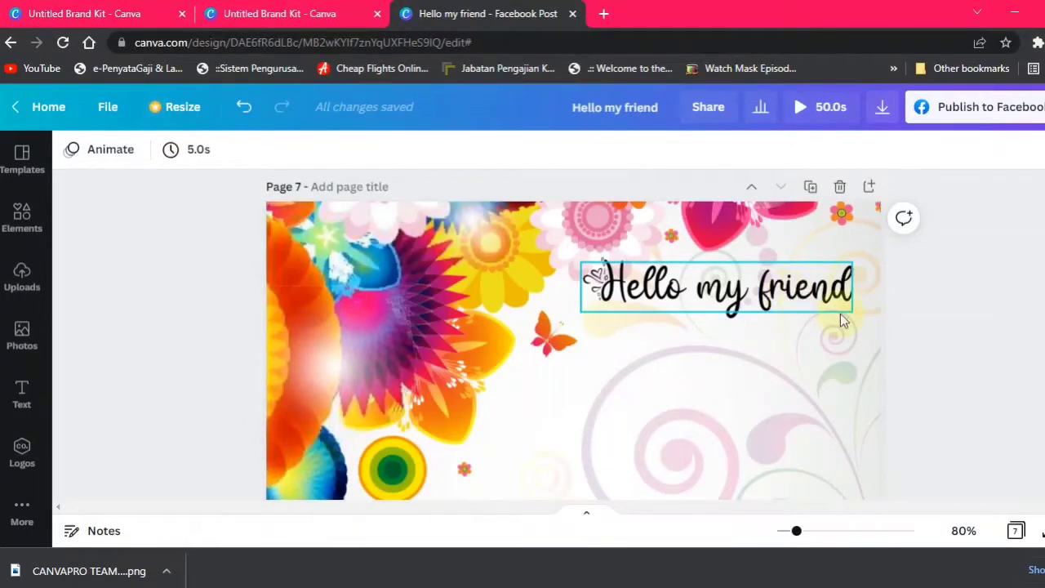
left_click_drag(798, 534, 788, 535)
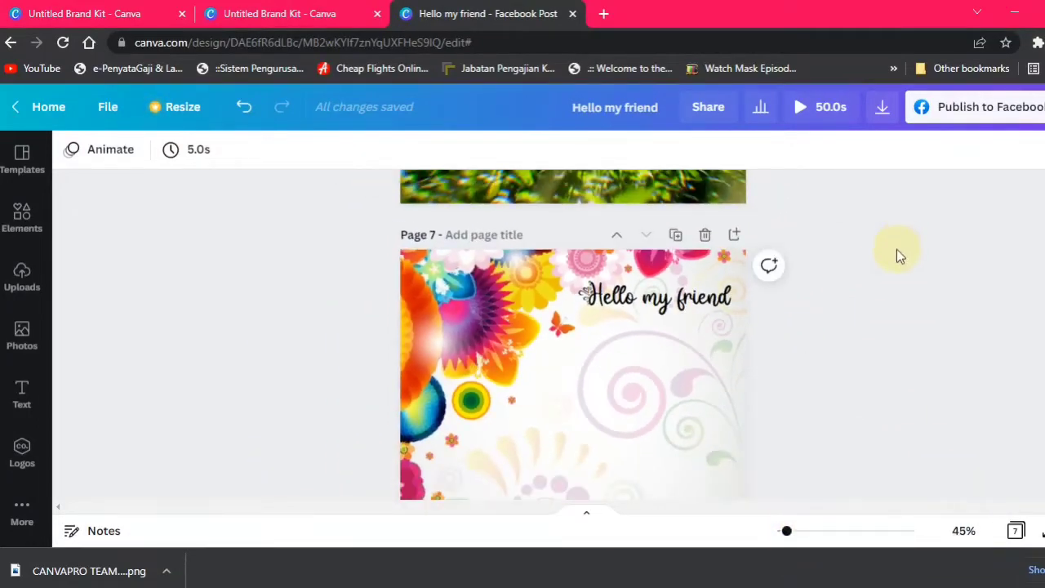
left_click(681, 300)
left_click_drag(723, 304, 744, 317)
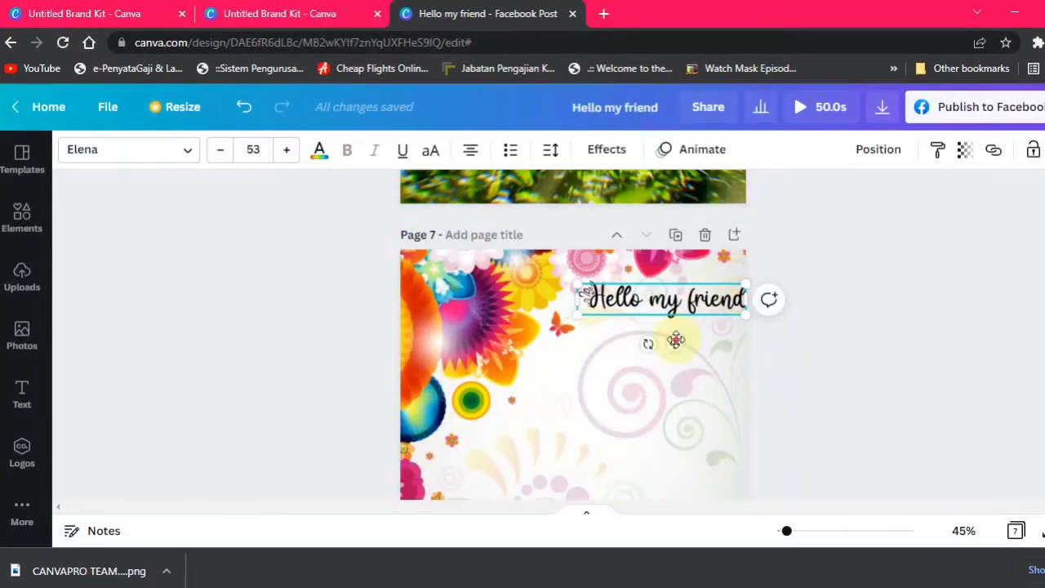
mouse_move(674, 340)
left_mouse_down()
mouse_move(664, 356)
mouse_move(672, 351)
left_mouse_up()
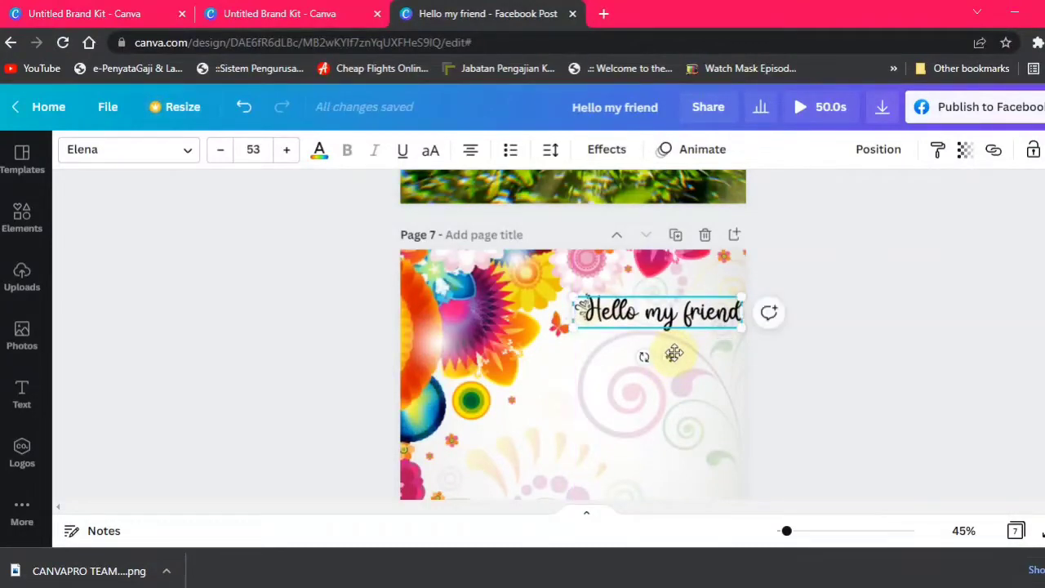
left_click(817, 259)
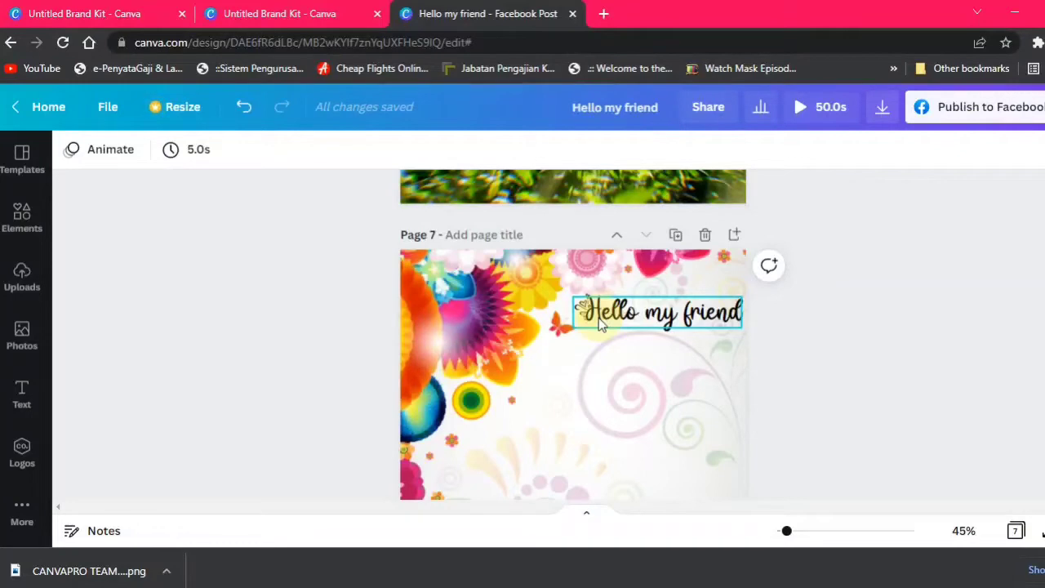
Add a subheading text box in the brand kit style below "Hello my friend" on page 7.
scroll(612, 319, "down", 2)
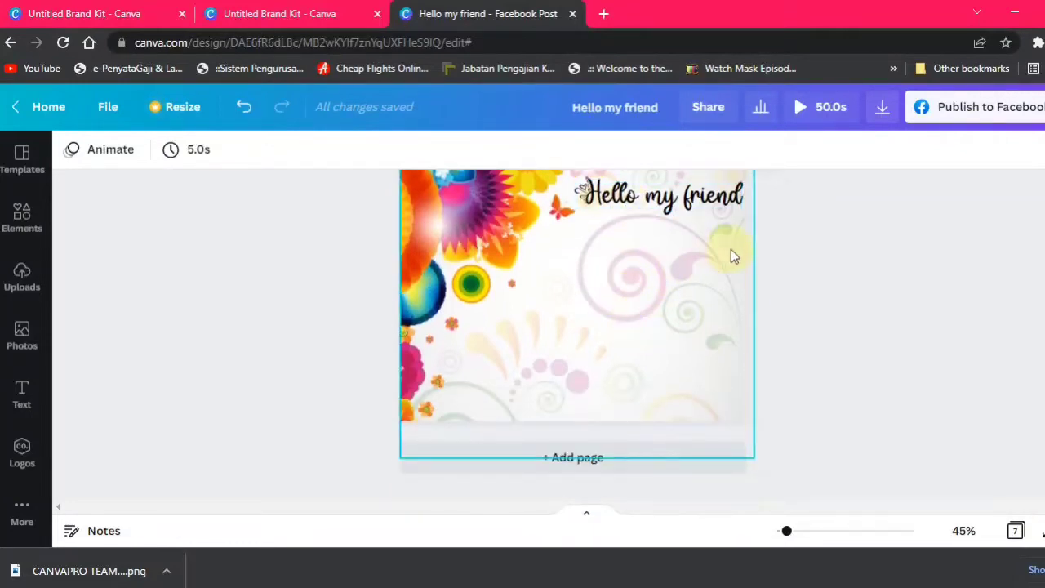
scroll(723, 265, "up", 3)
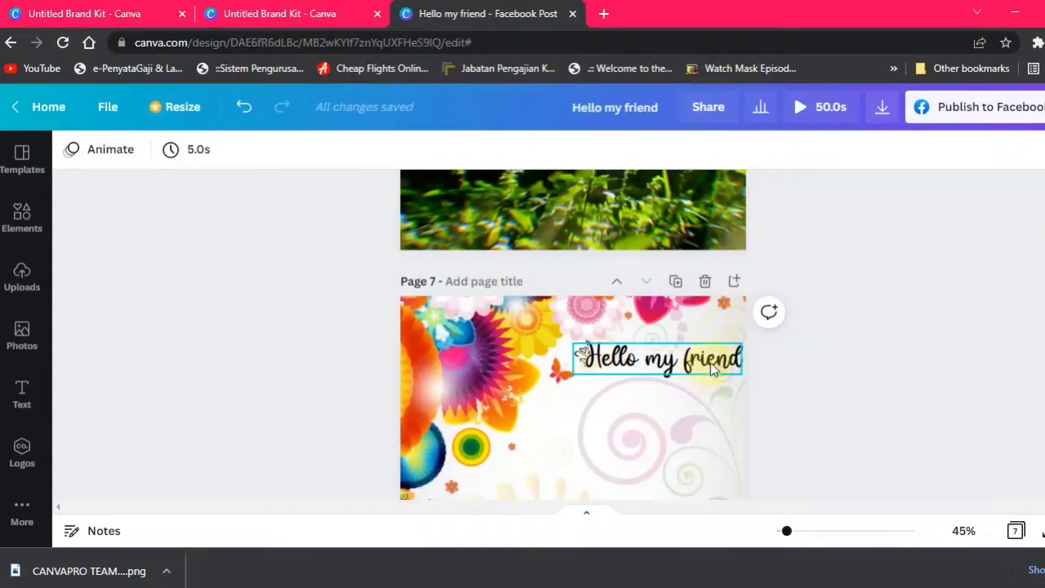
left_click(713, 369)
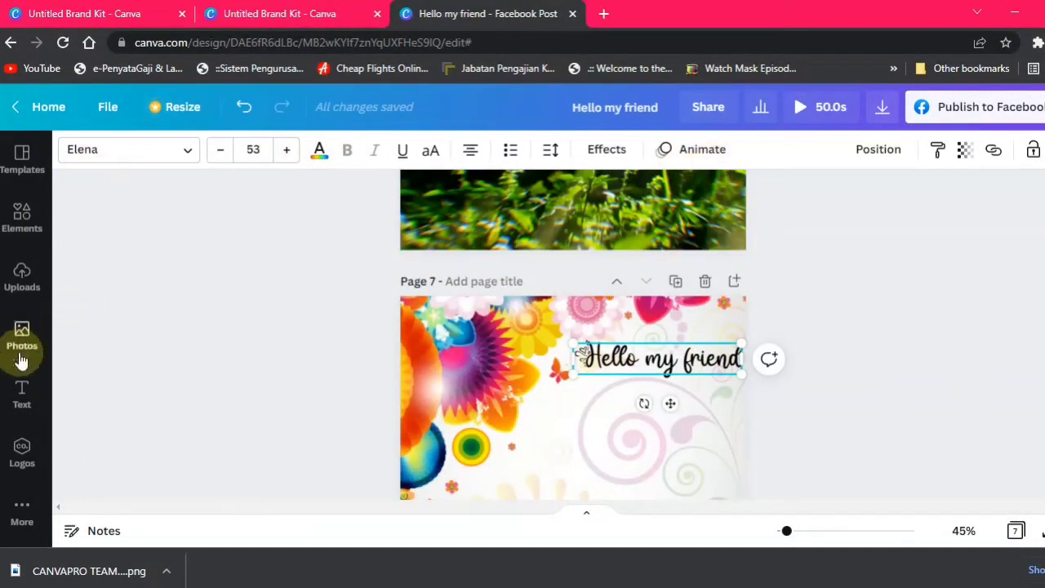
left_click(33, 398)
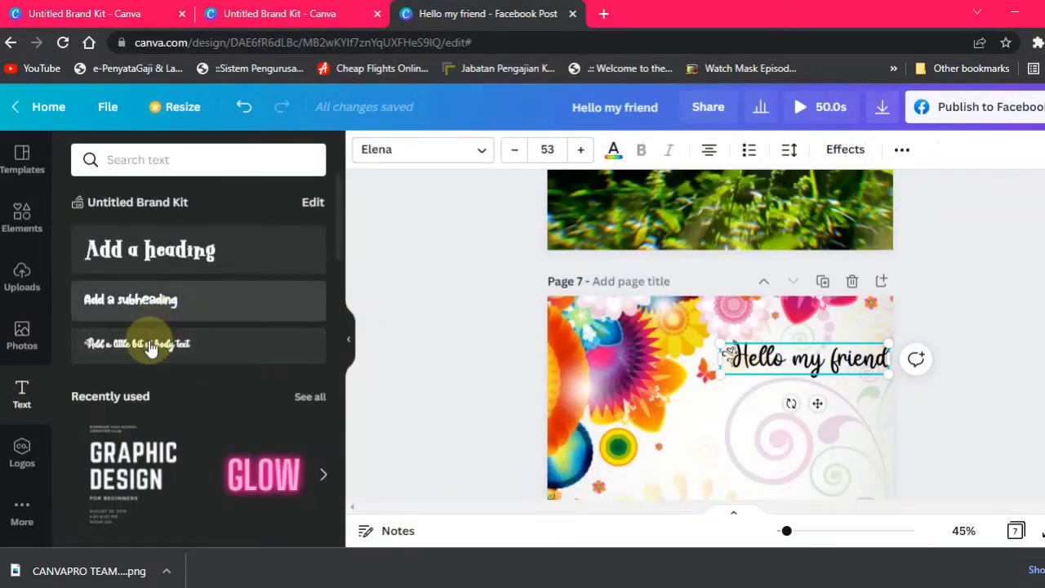
left_click(145, 299)
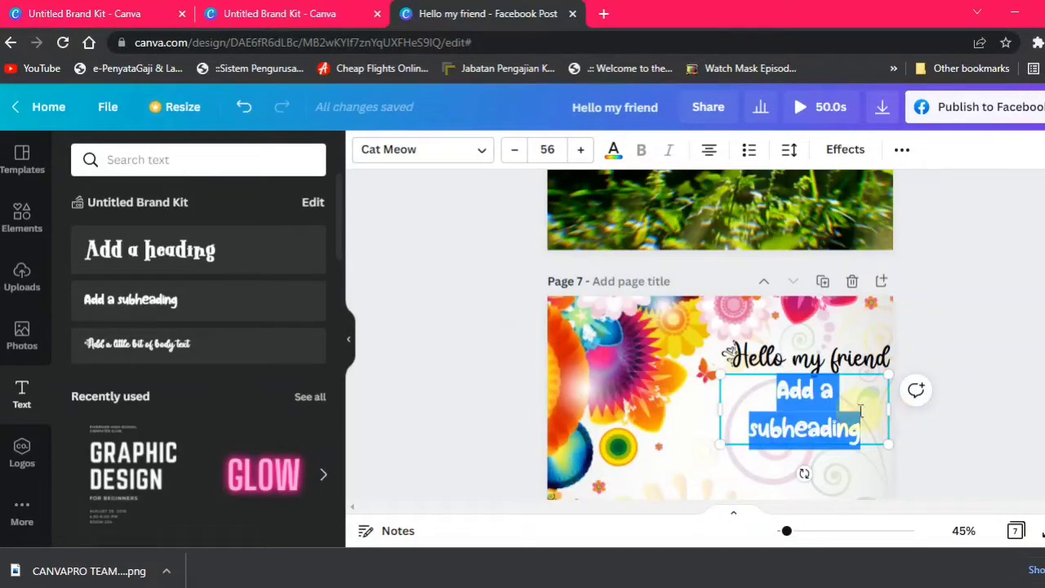
Replace the entire placeholder wording of the new subheading with "do what makes your soul".
double_click(803, 428)
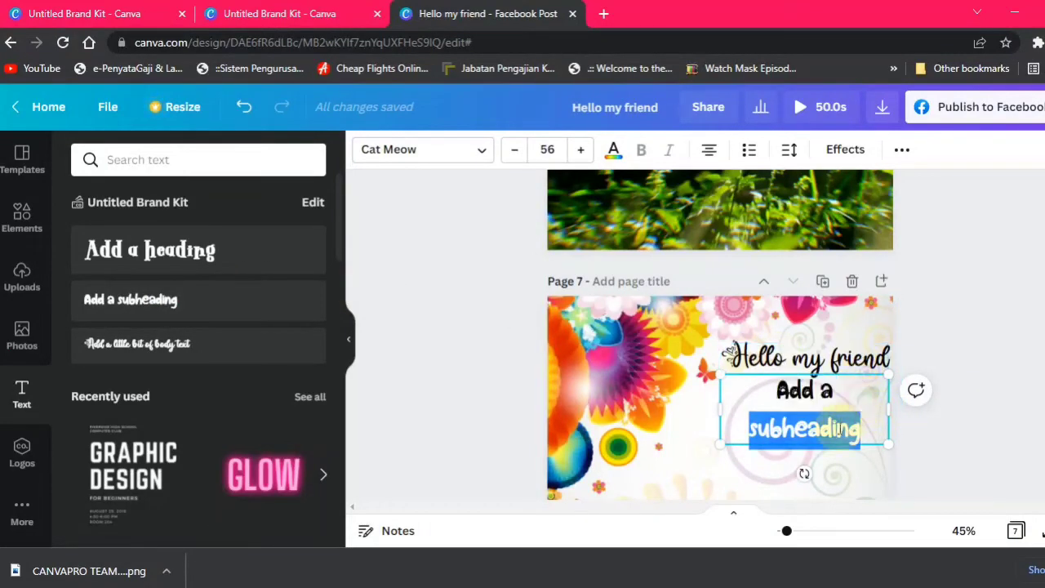
key("shift+Left")
key("shift+Left")
key("shift+Left")
key("ctrl+a")
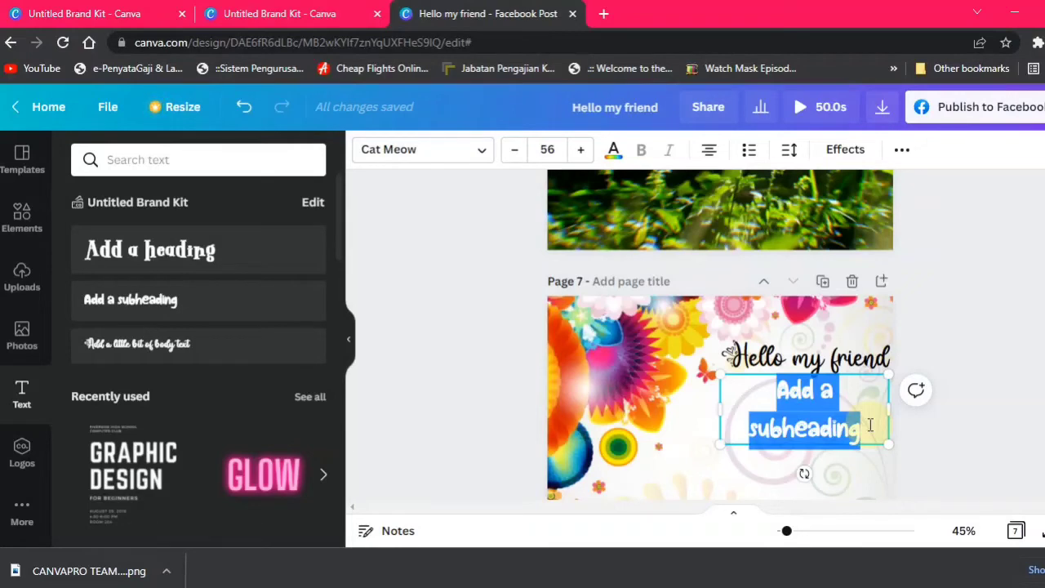
type("do wha")
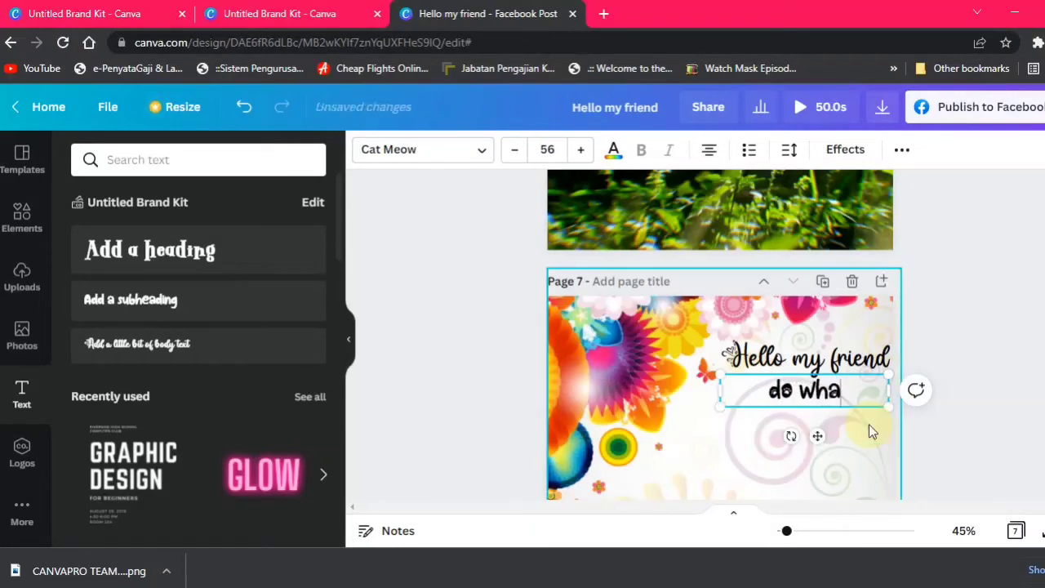
type("t")
type("makes your soul")
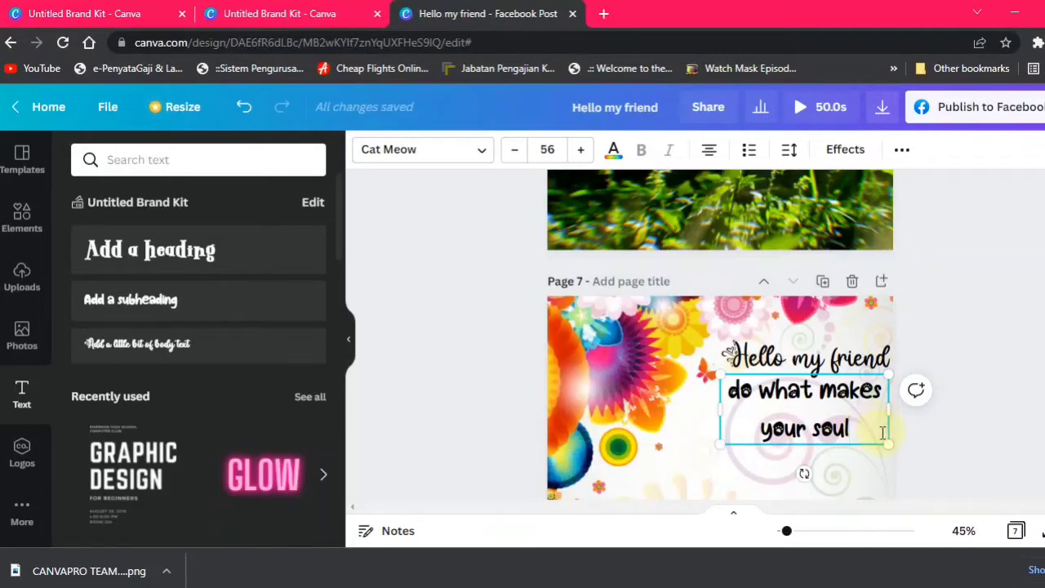
Move the "do what makes your soul" subheading left and slightly down, toward the middle of page 7.
left_click_drag(875, 445, 806, 471)
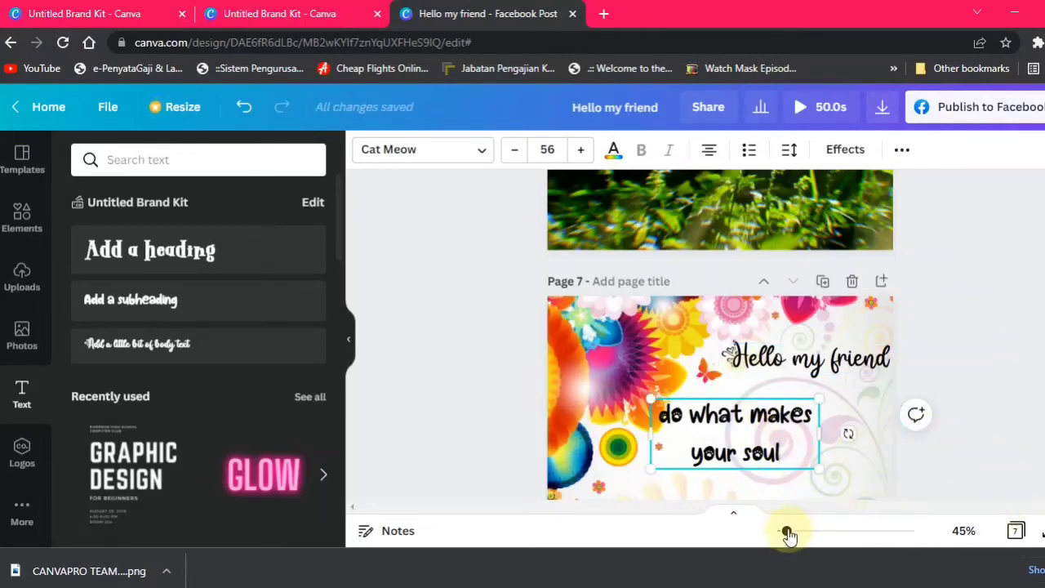
left_click_drag(786, 532, 783, 532)
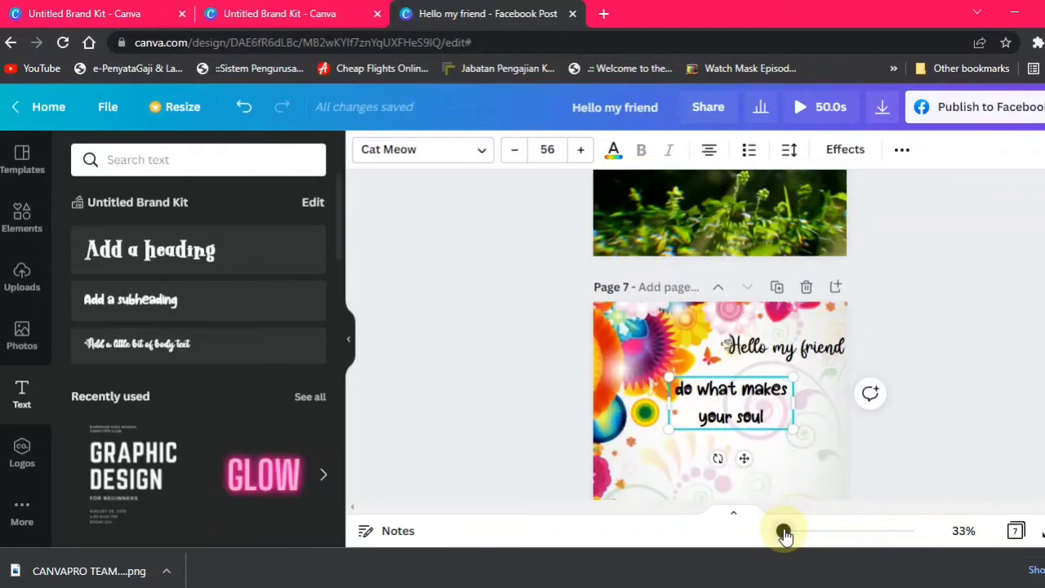
scroll(926, 337, "down", 2)
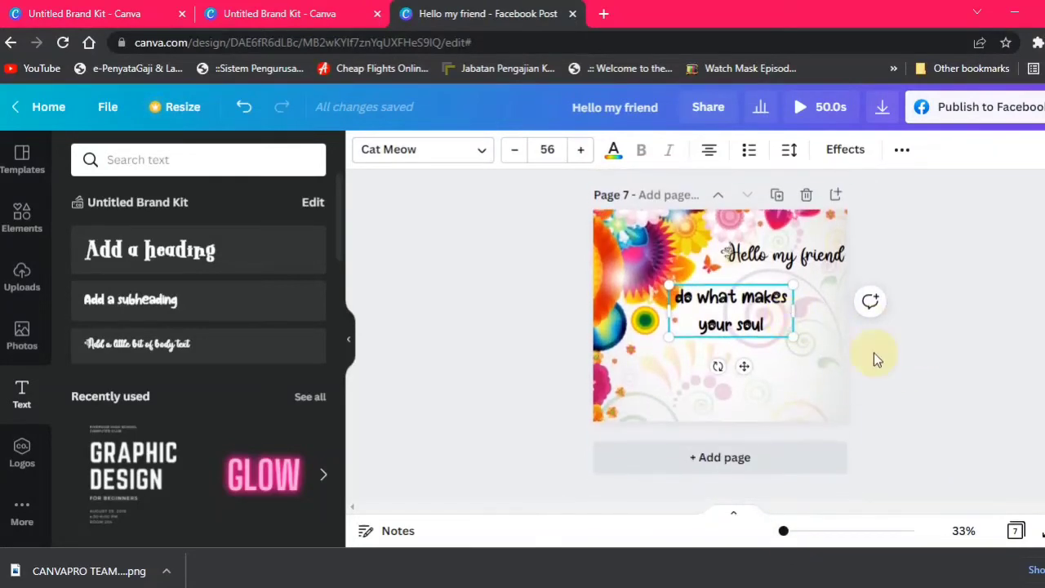
left_click(523, 365)
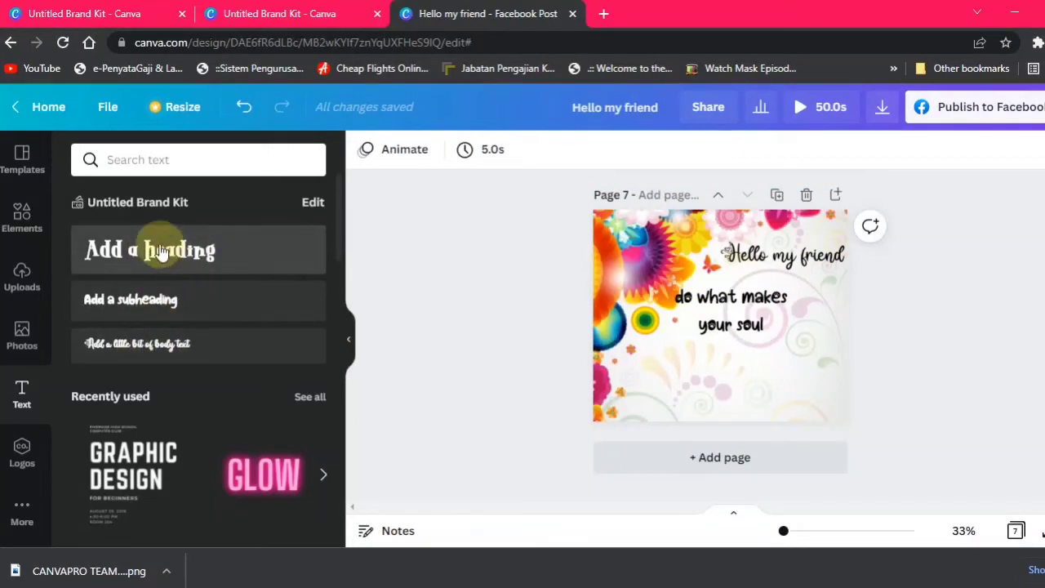
Add a brand kit heading reading "SHINE" below the subheading on page 7 and enlarge it to font size 129.
left_click(161, 251)
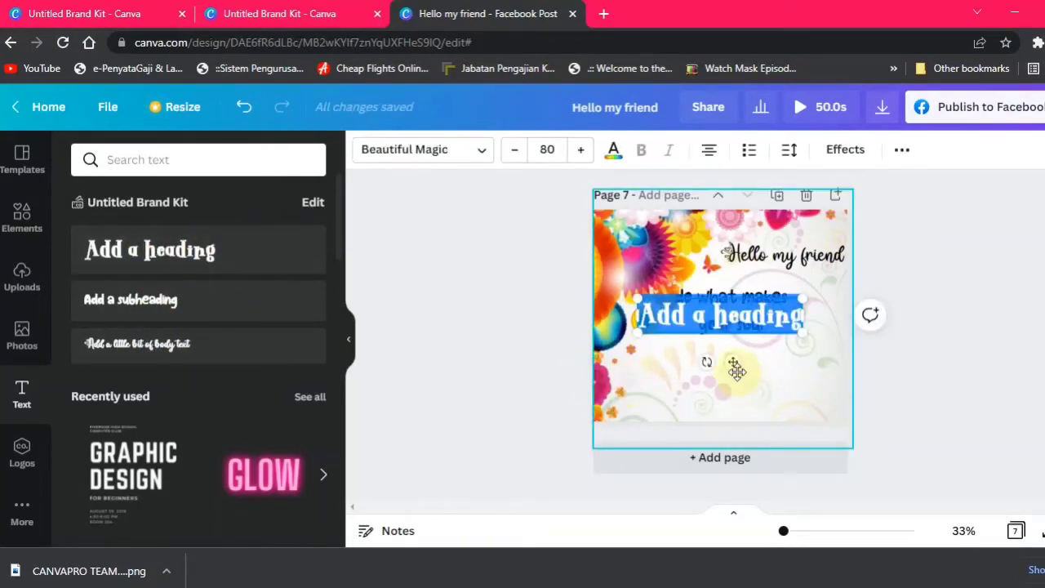
left_click_drag(737, 361, 769, 414)
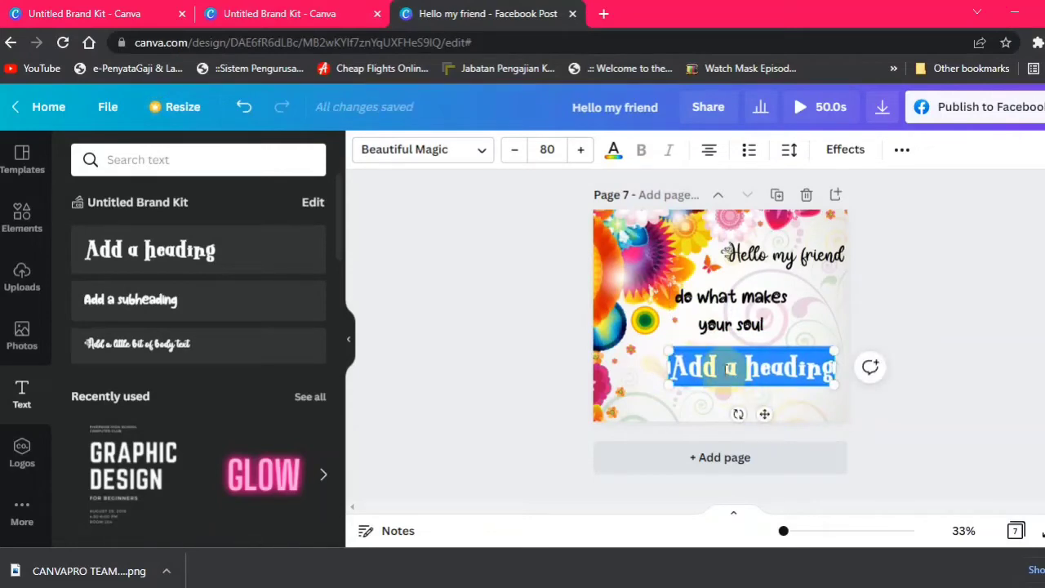
type("SHINE")
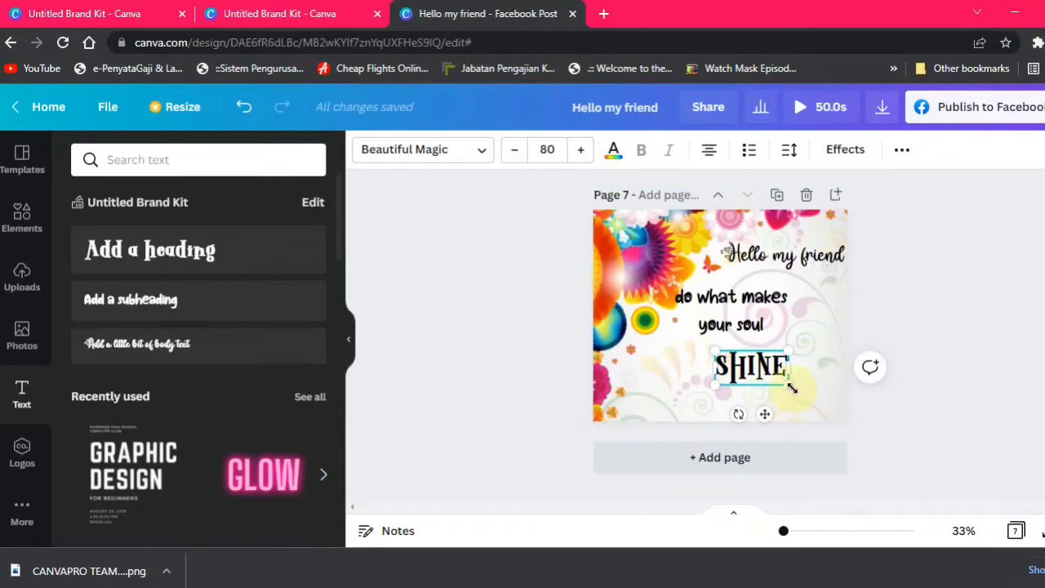
left_click_drag(791, 388, 838, 409)
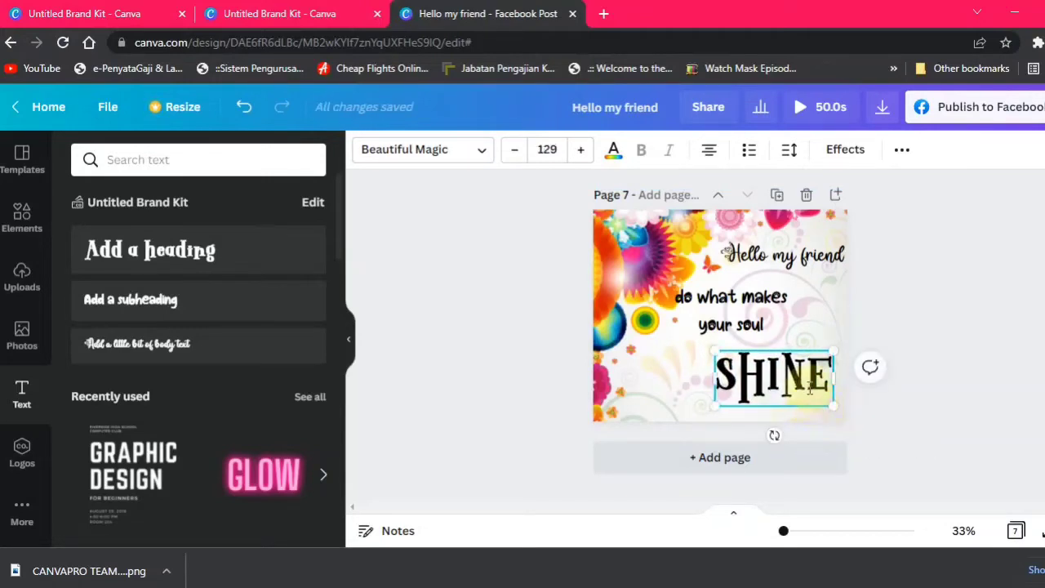
Shift the "do what makes your soul" subheading slightly left and down, and select the "SHINE" heading.
left_click(730, 316)
left_click_drag(768, 324, 764, 329)
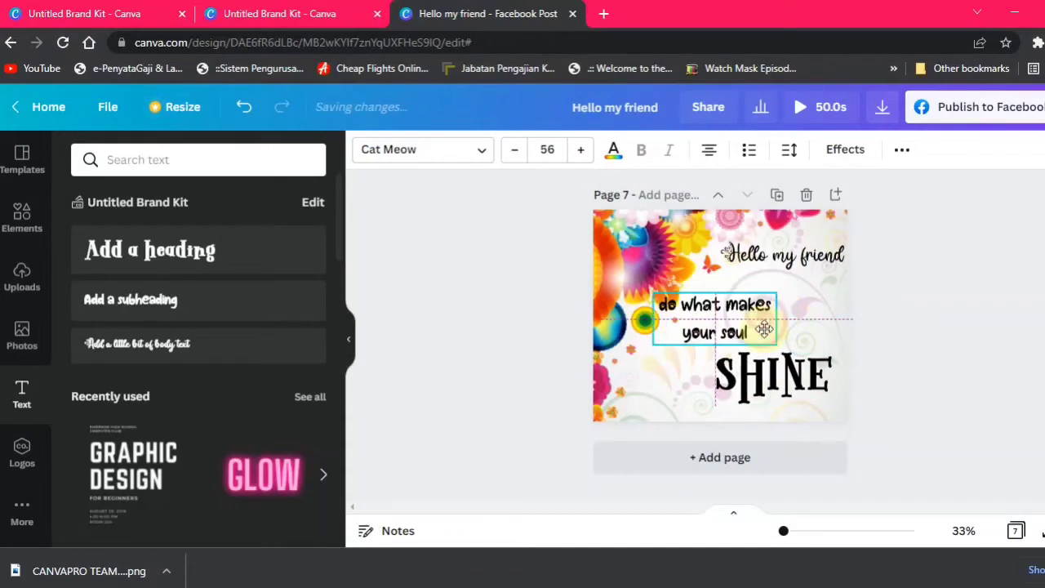
left_click(792, 385)
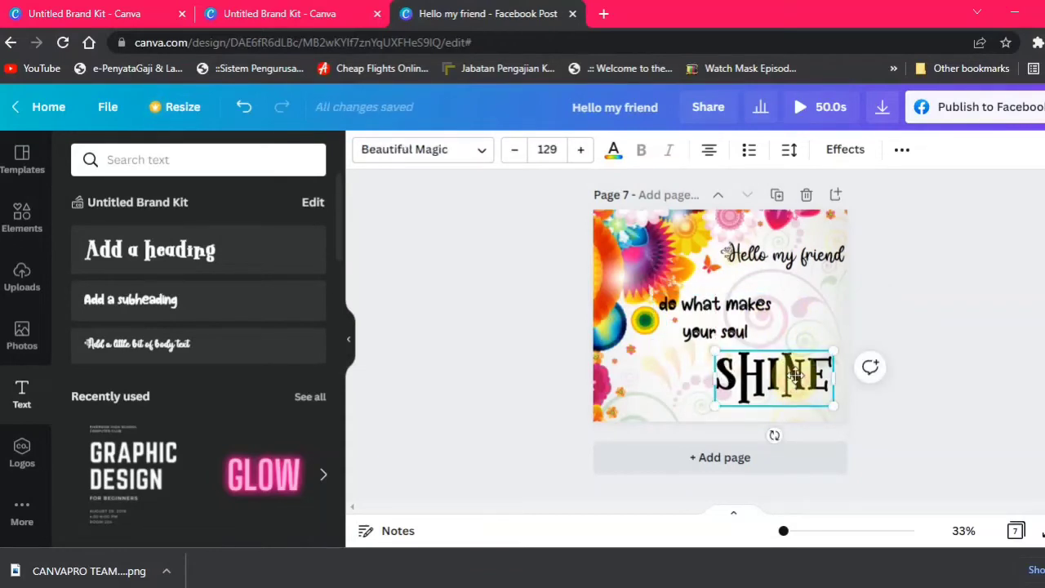
Nudge the "SHINE" heading on page 7 slightly to the right and deselect it.
left_click_drag(795, 375, 797, 372)
left_click(934, 285)
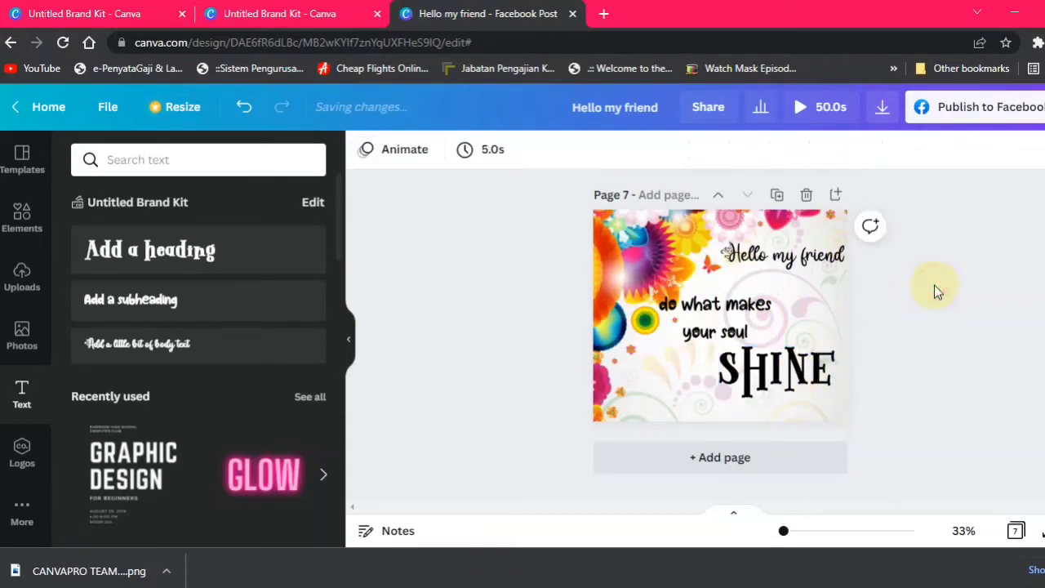
Delete the colorful flower background from page 7 and nudge the "Hello my friend" text slightly to the left.
left_click(616, 246)
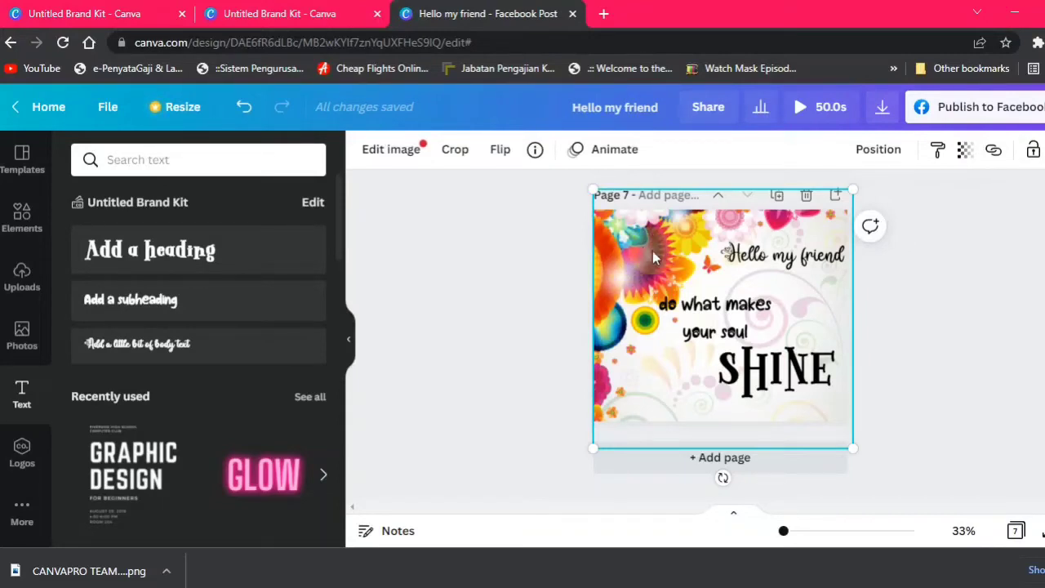
key("Delete")
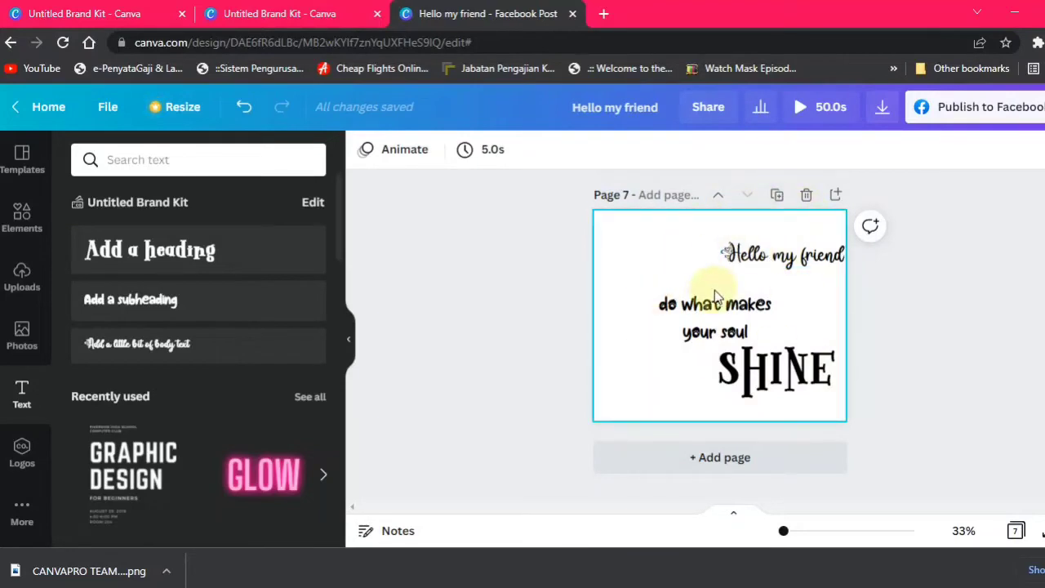
left_click_drag(790, 260, 788, 291)
left_click(908, 276)
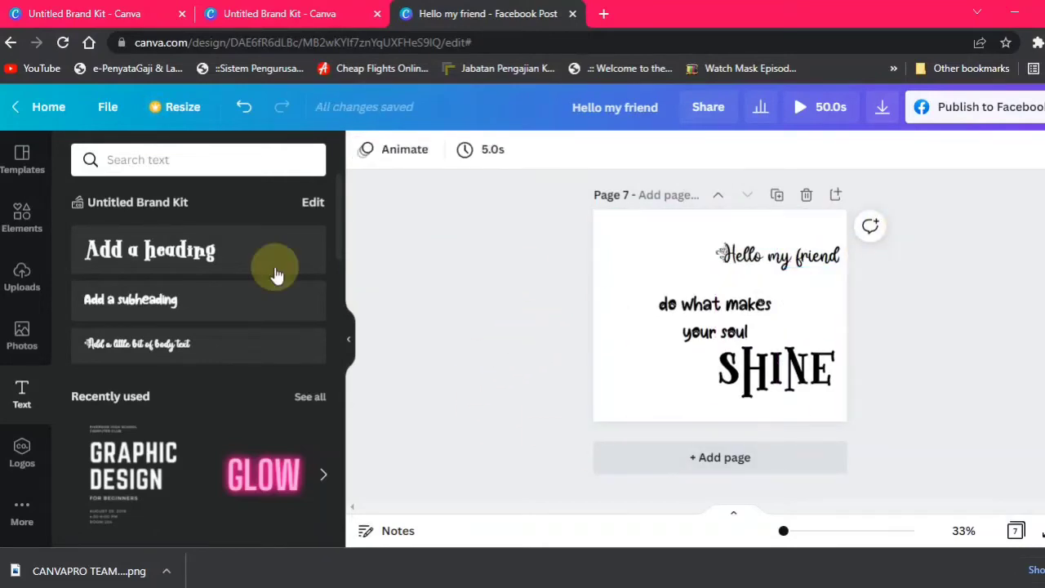
Add the wooden signpost meadow graphic from the "spring Background" element results to page 7.
left_click(23, 216)
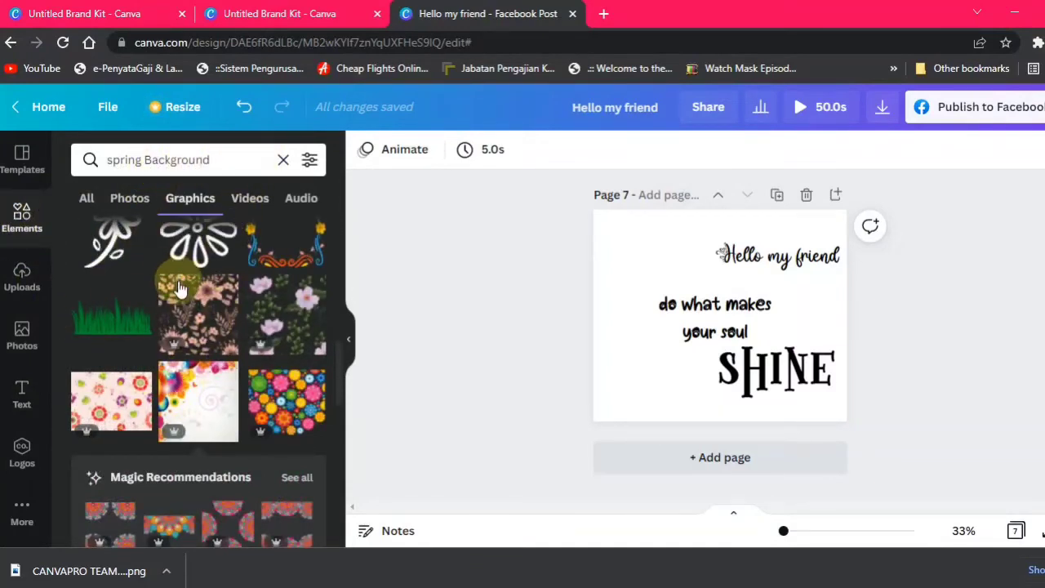
scroll(188, 306, "down", 5)
scroll(188, 306, "down", 2)
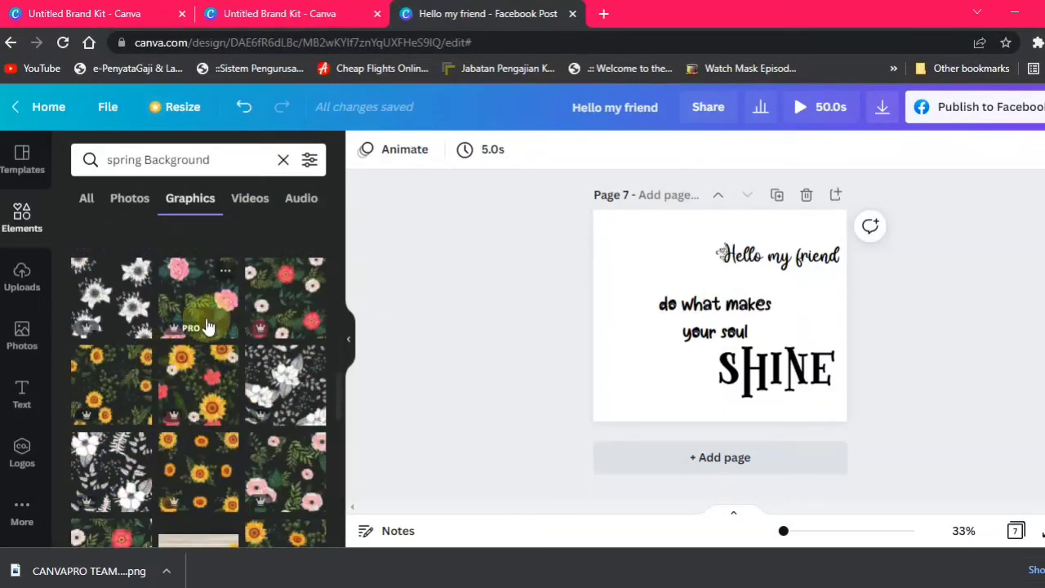
scroll(164, 420, "down", 2)
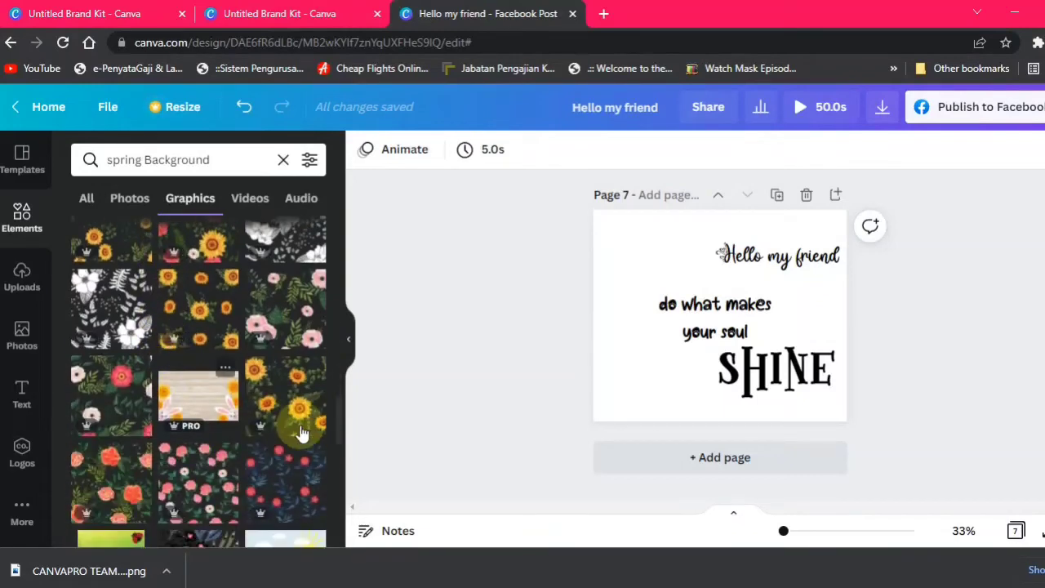
scroll(189, 351, "down", 5)
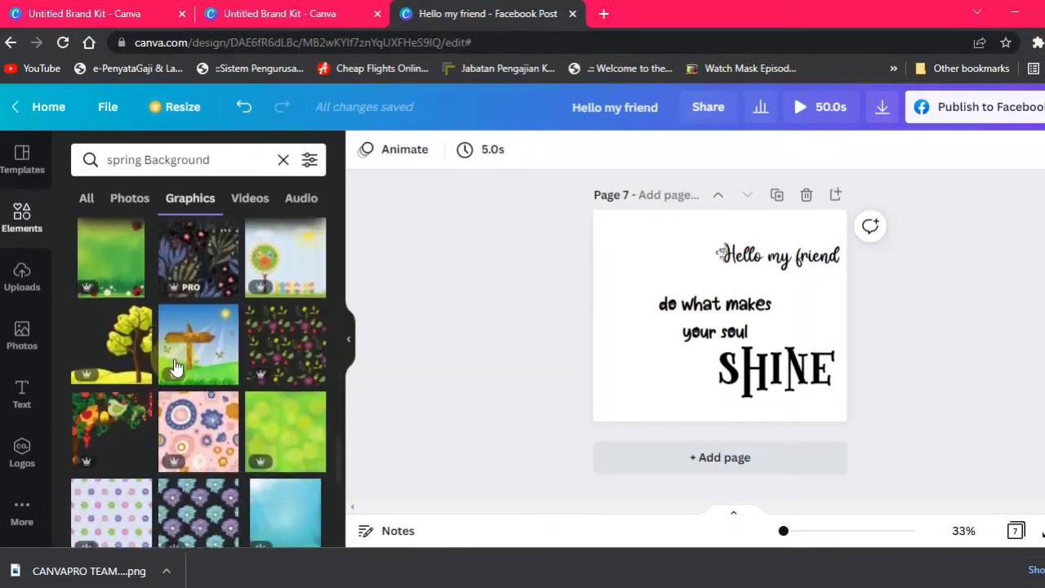
left_click(213, 338)
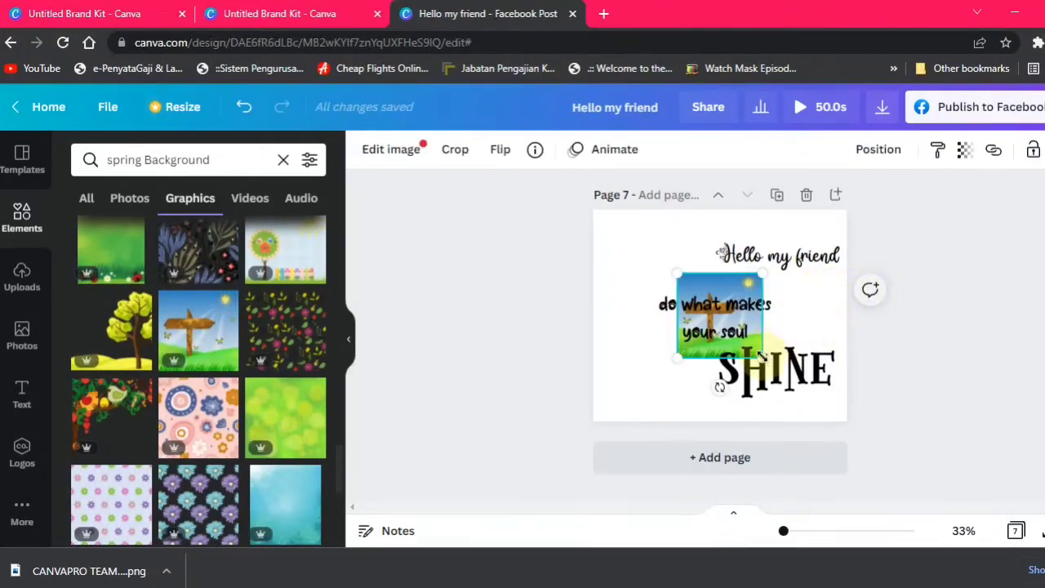
Enlarge and reposition the wooden signpost graphic so it covers the whole of page 7 behind the text.
left_click_drag(761, 358, 826, 421)
left_click_drag(670, 274, 458, 172)
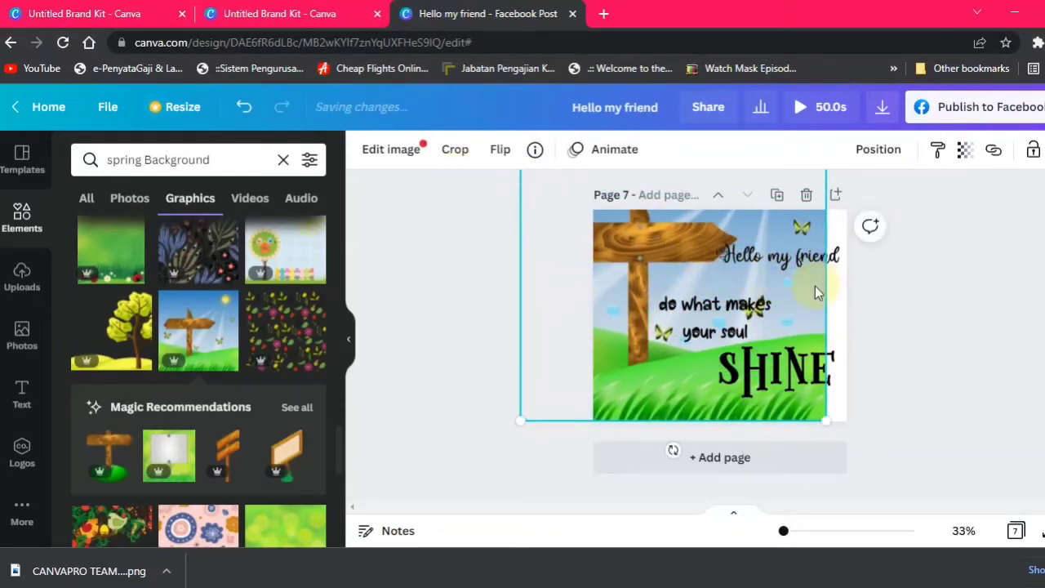
left_click_drag(841, 438, 848, 441)
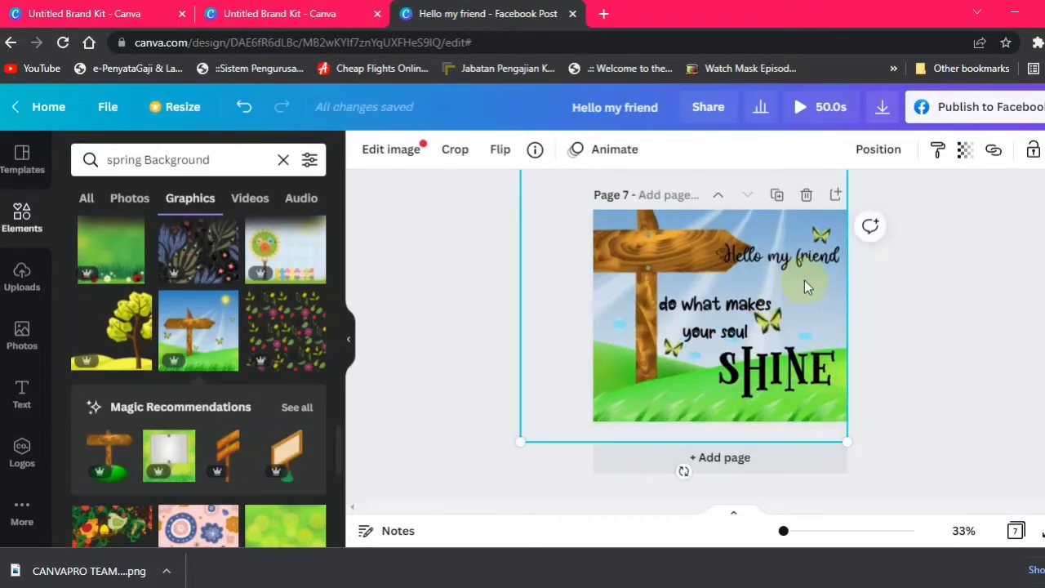
mouse_move(803, 296)
left_mouse_down()
mouse_move(771, 296)
mouse_move(792, 296)
left_mouse_up()
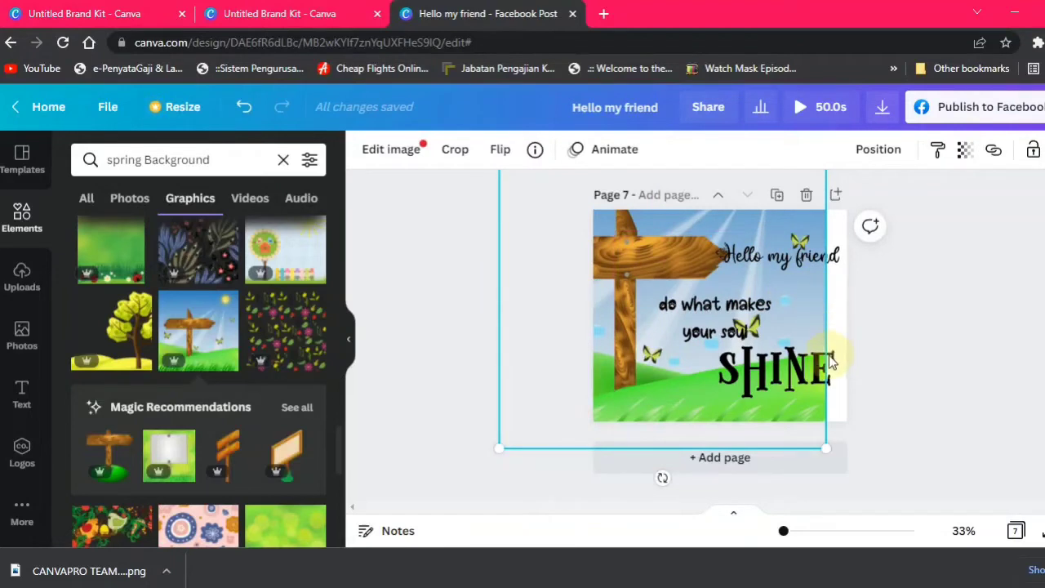
left_click_drag(828, 450, 850, 472)
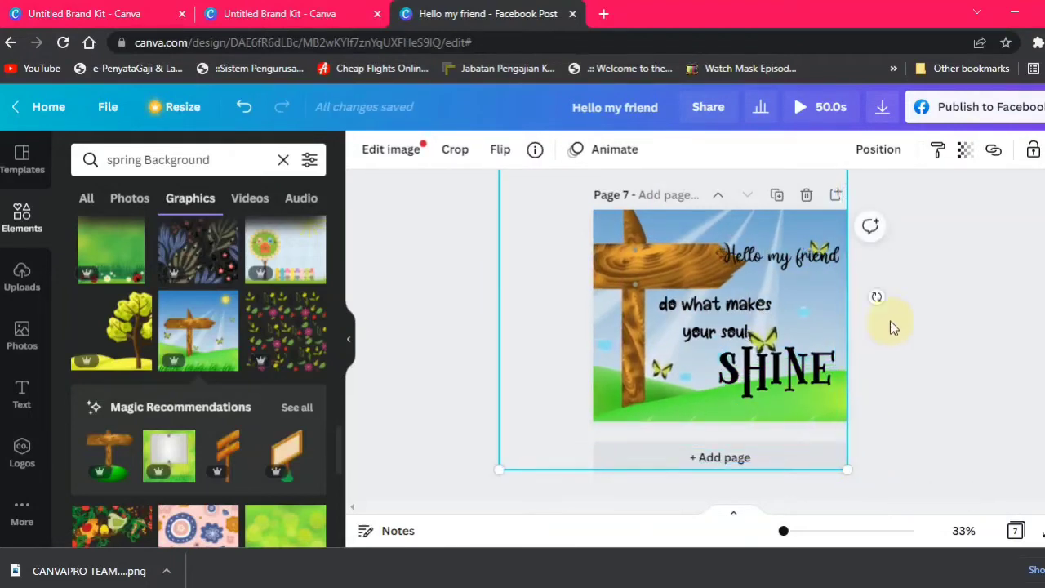
left_click(956, 314)
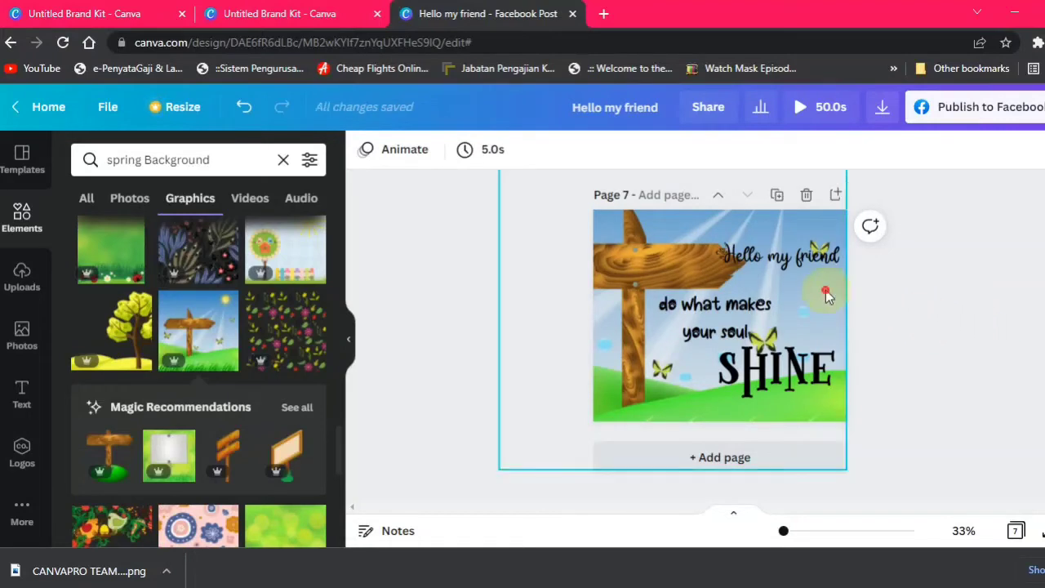
Try shifting and shrinking the signpost graphic toward the page's left side, and delete it from page 7.
left_click_drag(812, 297, 773, 304)
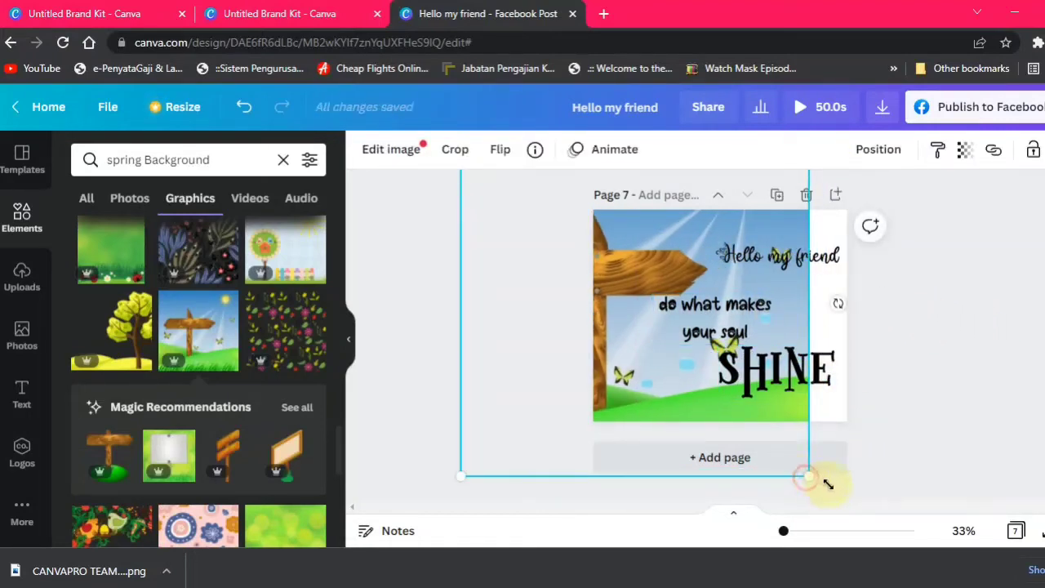
left_click_drag(827, 484, 808, 354)
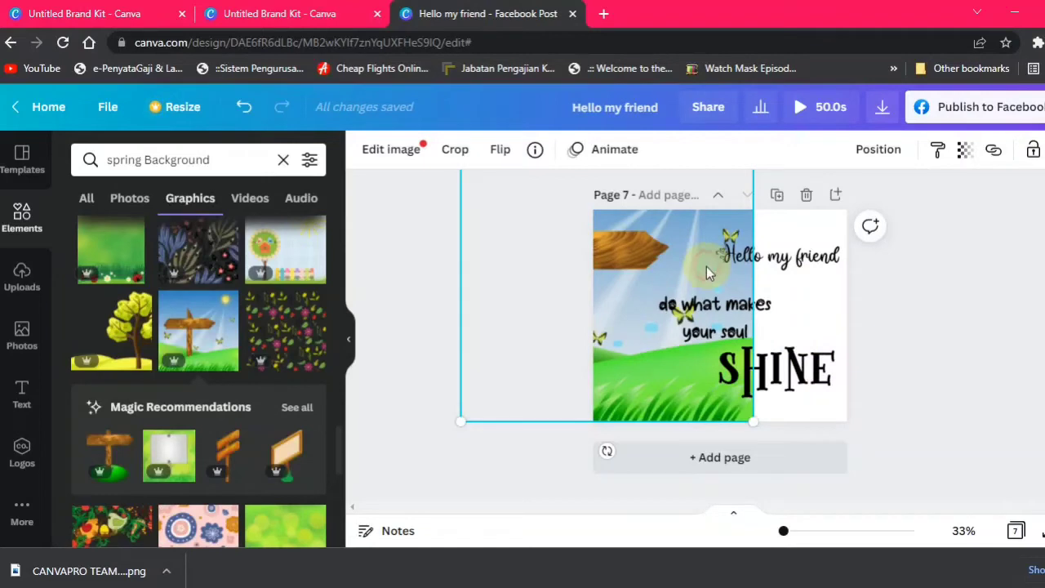
left_click_drag(706, 266, 713, 266)
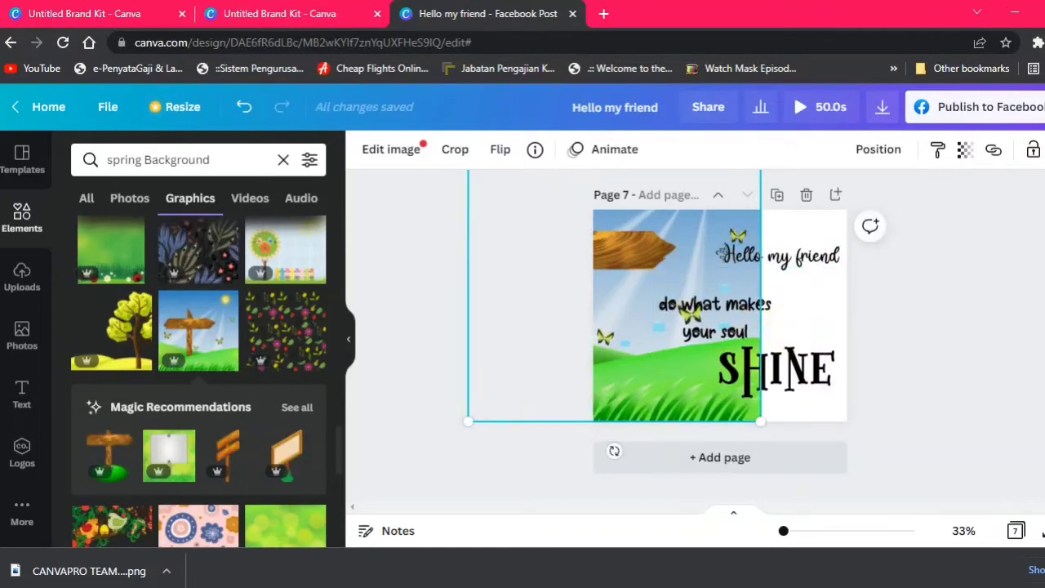
key("Delete")
Add the pink and yellow tulip graphic from the spring background results and enlarge it to fill page 7.
scroll(242, 361, "down", 3)
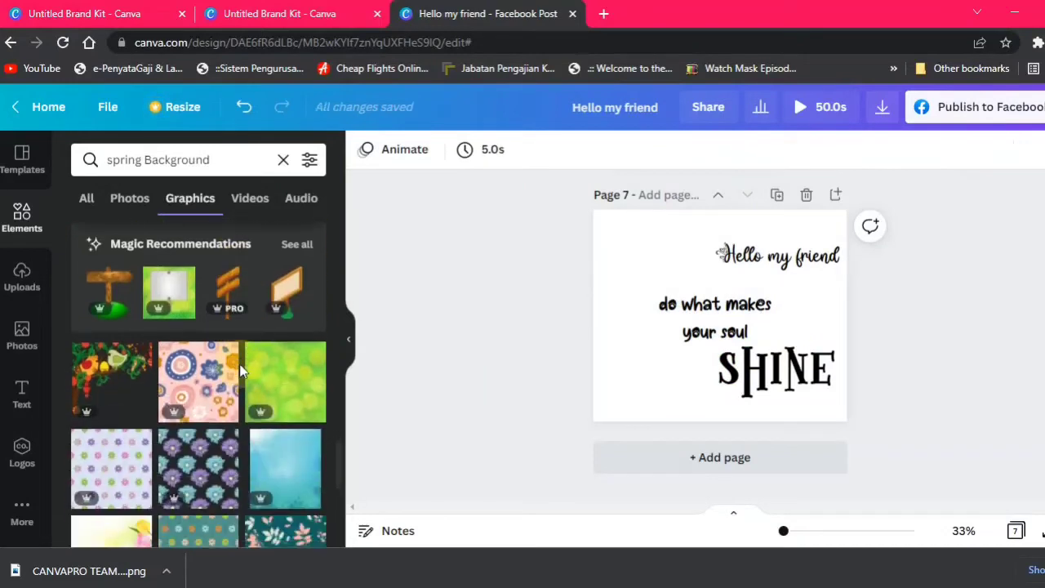
scroll(208, 359, "down", 3)
scroll(204, 355, "up", 2)
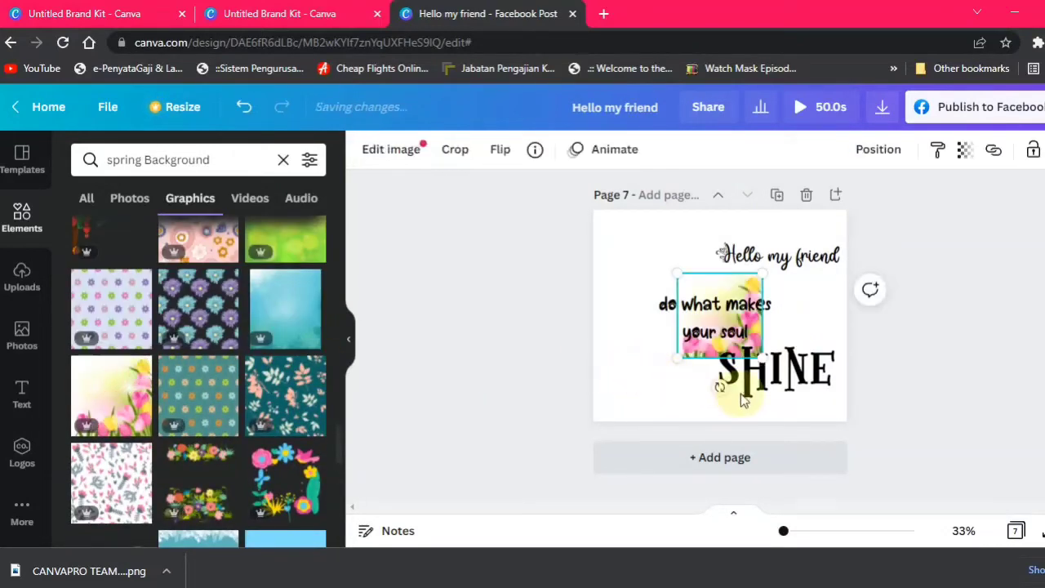
left_click_drag(675, 270, 557, 219)
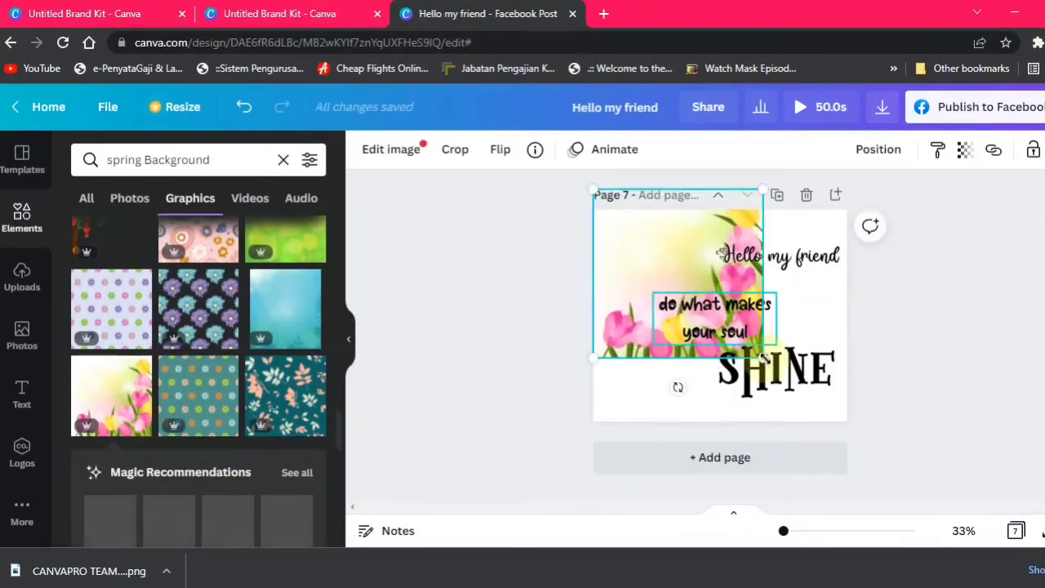
left_click_drag(765, 359, 871, 428)
Flip the tulip background on page 7 horizontally and deselect it.
left_click(499, 149)
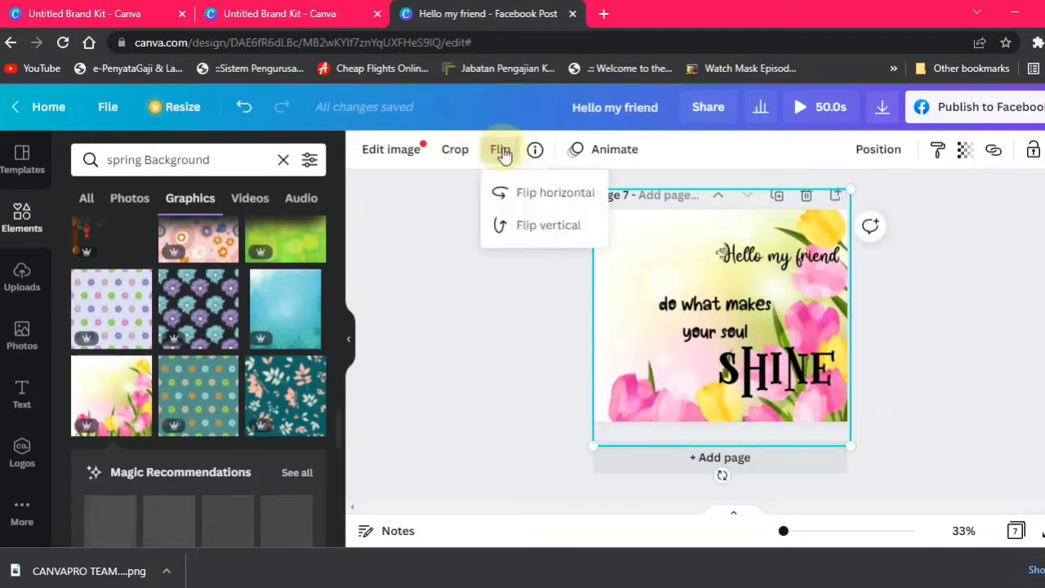
left_click(562, 196)
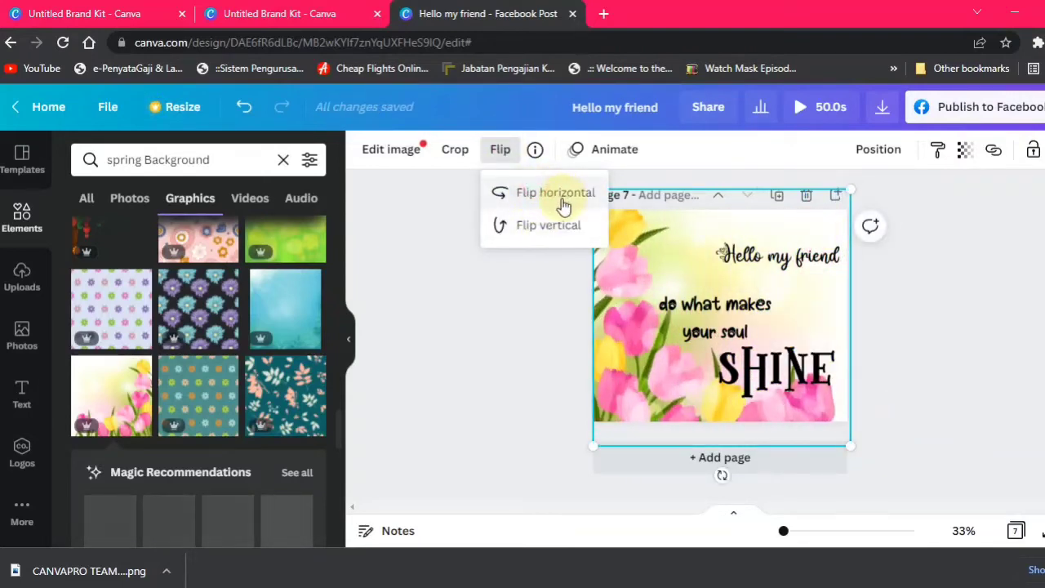
left_click(987, 325)
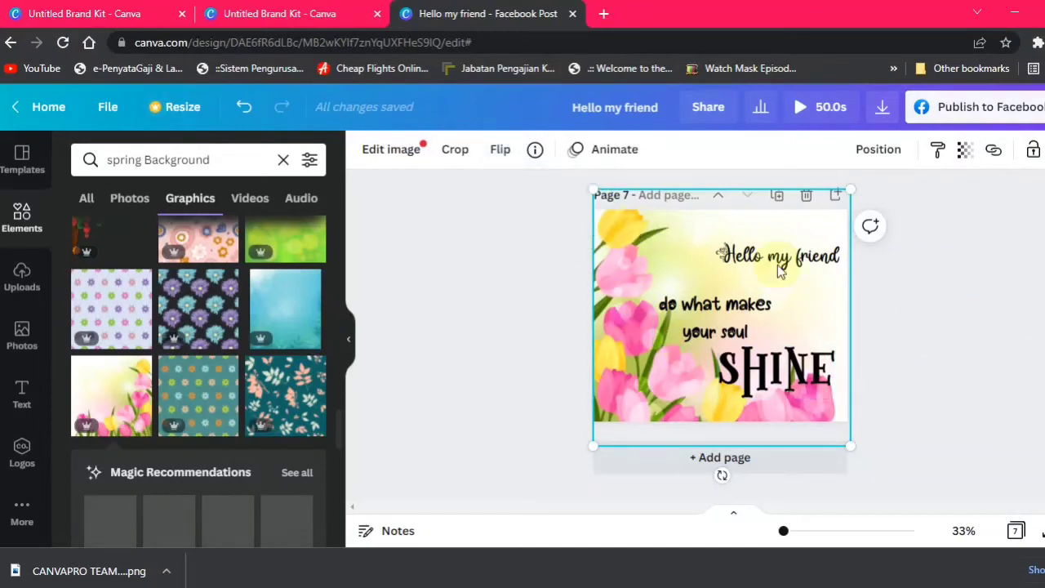
left_click(449, 335)
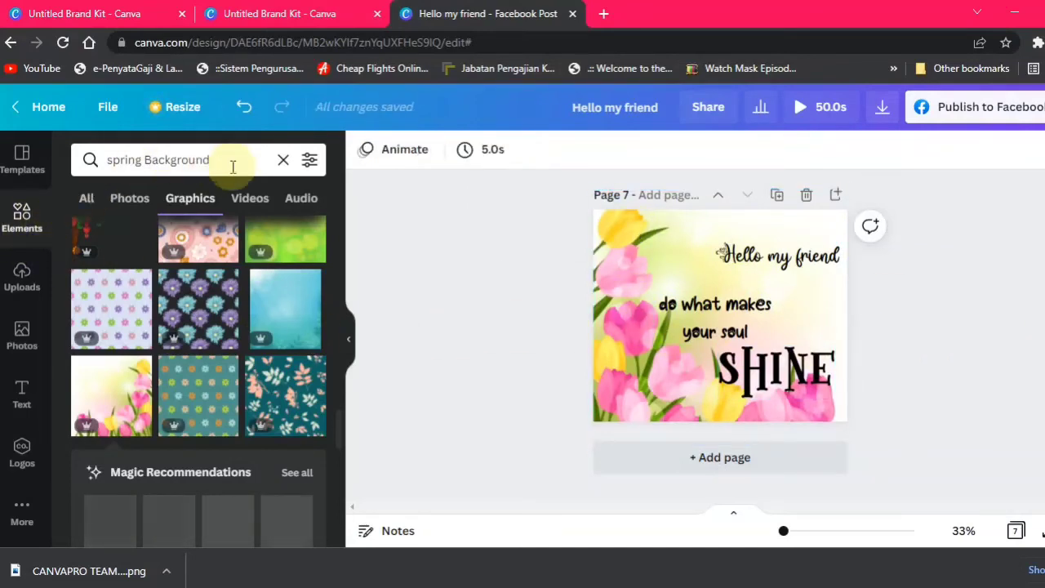
Replace the "spring Background" element search with "SUN" and browse the results across all element types.
left_click(86, 198)
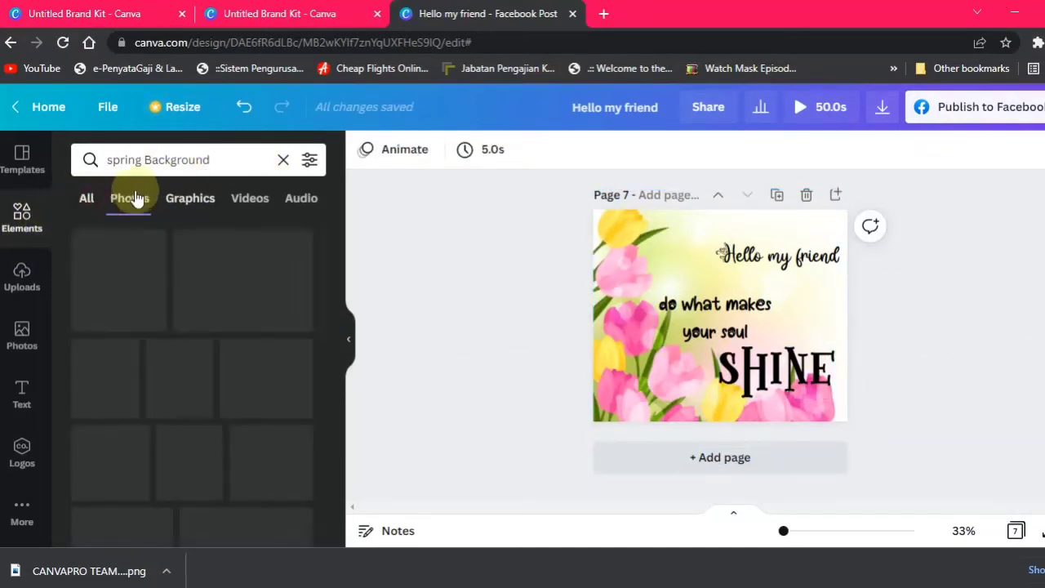
left_click(245, 159)
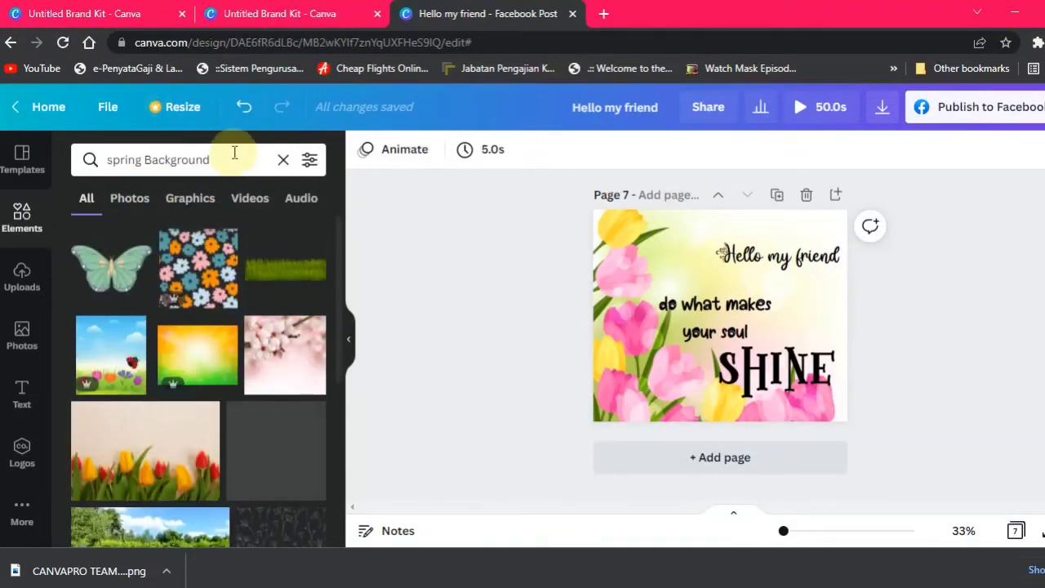
left_click(234, 153)
left_click(285, 163)
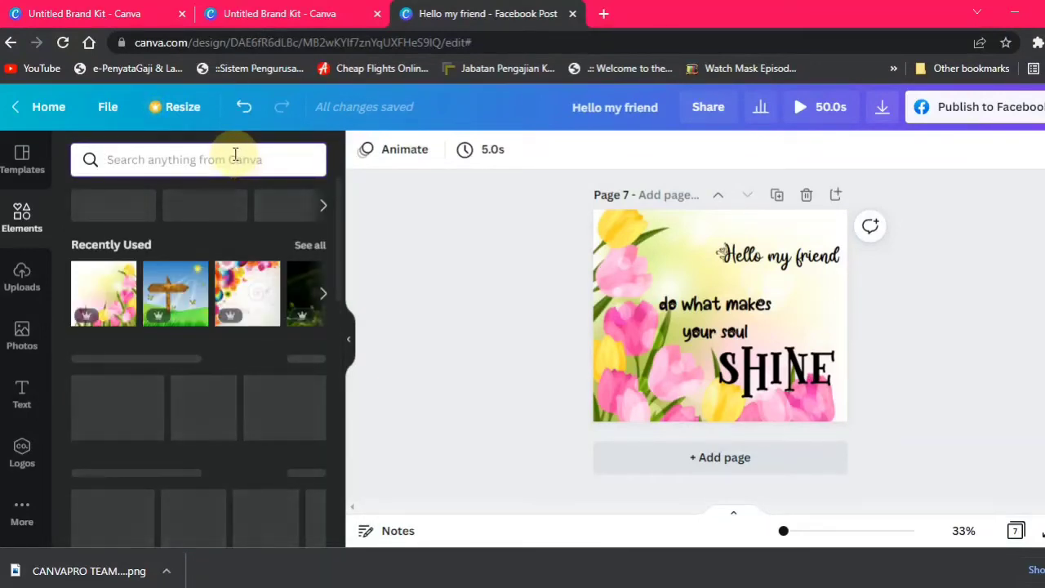
left_click(235, 155)
type("SUN")
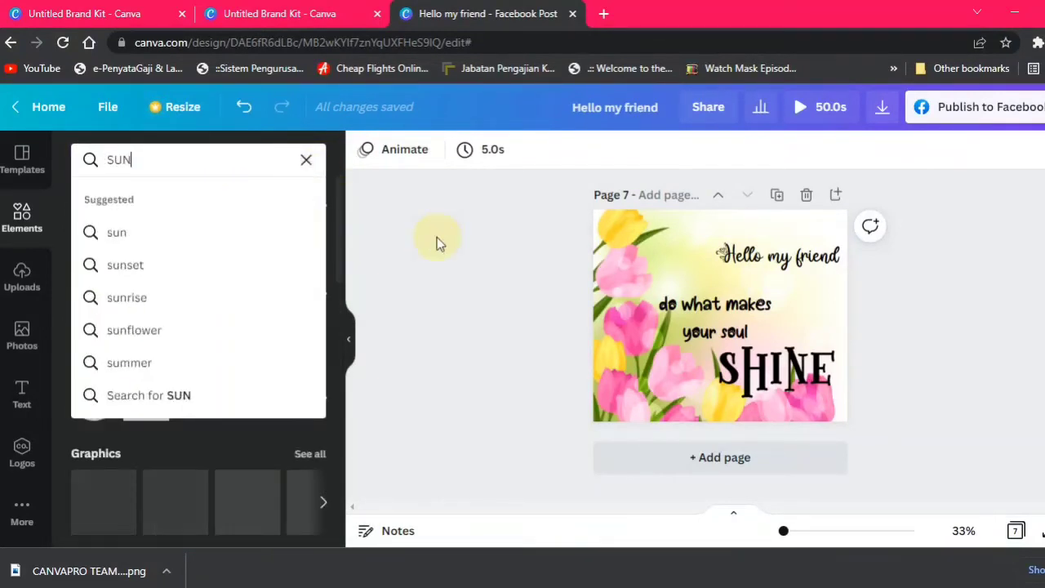
key("Return")
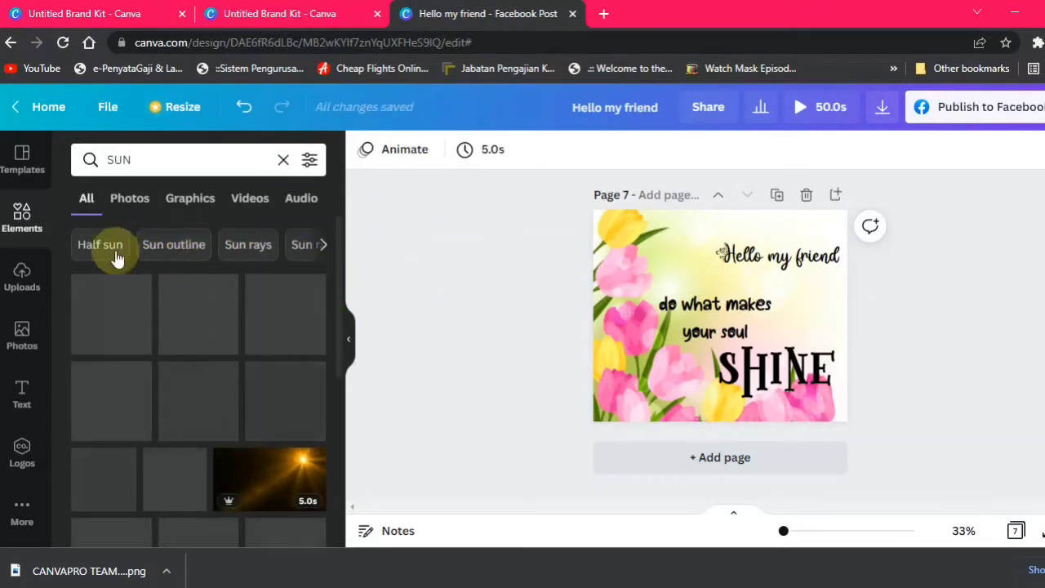
scroll(192, 357, "down", 5)
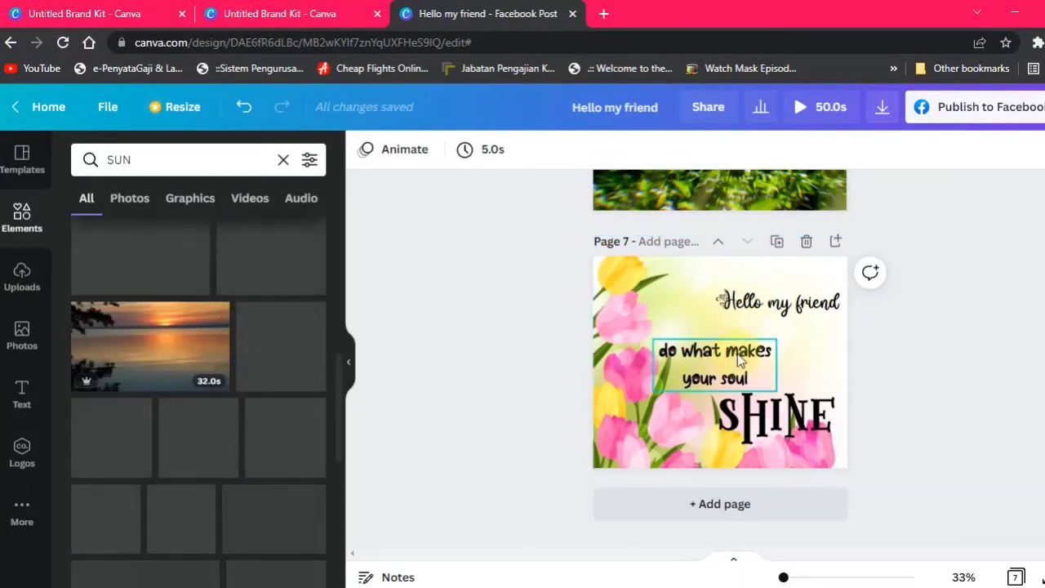
Move the "Hello my friend" text on page 7 slightly left and up.
left_click(780, 303)
left_click_drag(790, 341, 777, 342)
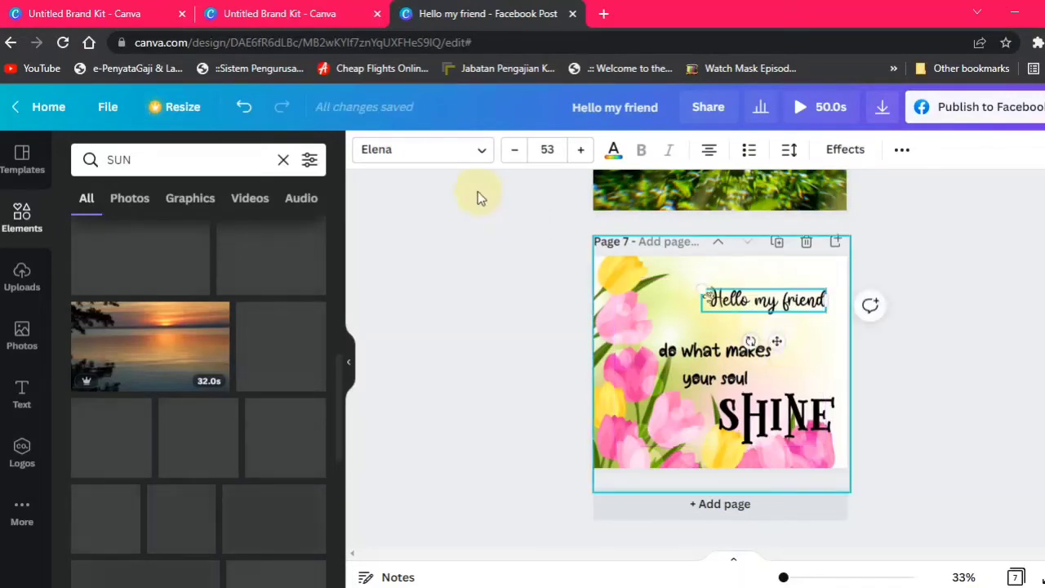
Color "Hello my friend" with the brand palette's yellow and apply that change to all black text across the pages.
left_click(614, 152)
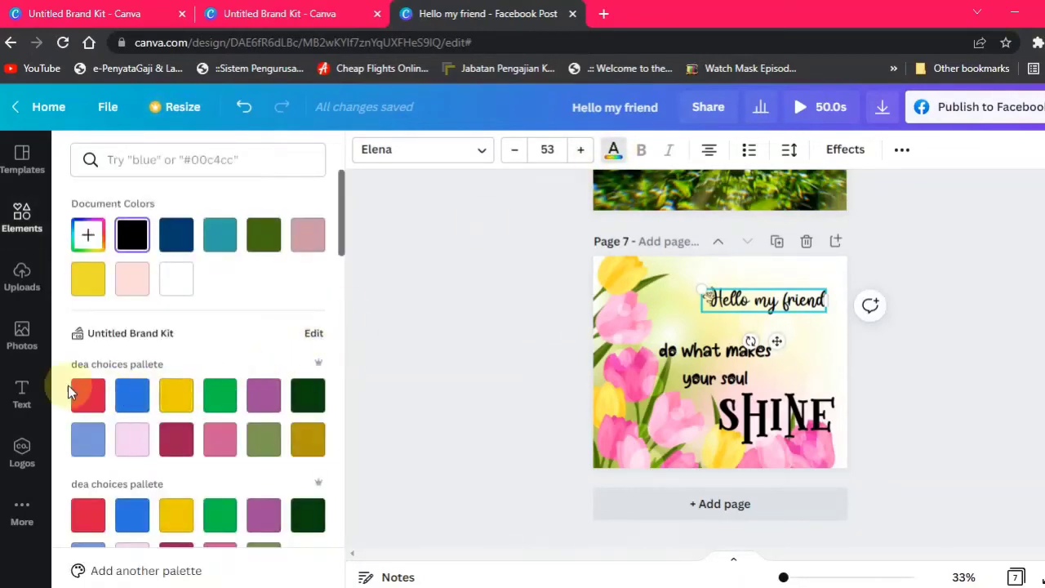
left_click(173, 397)
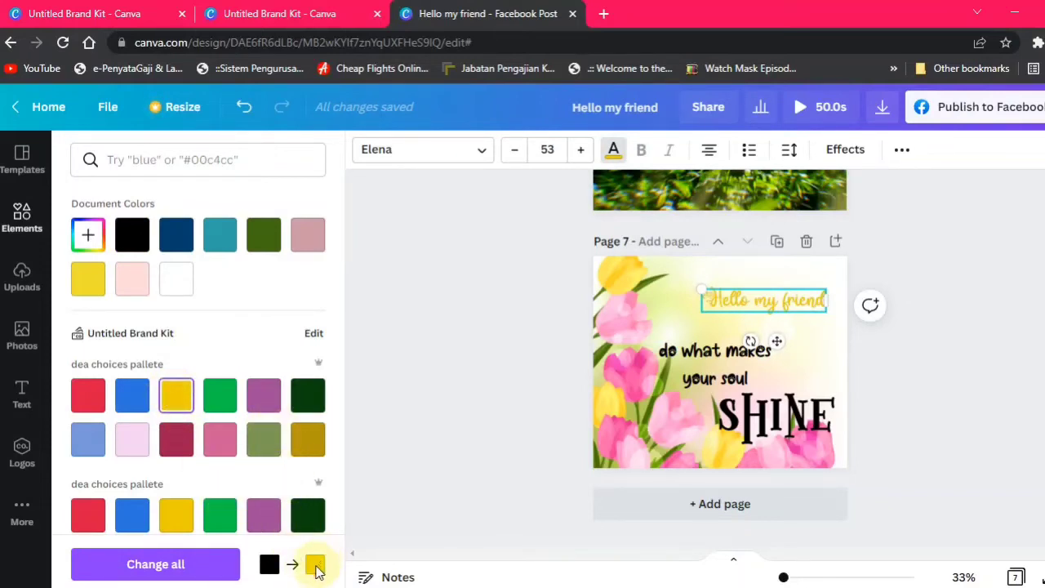
left_click(179, 566)
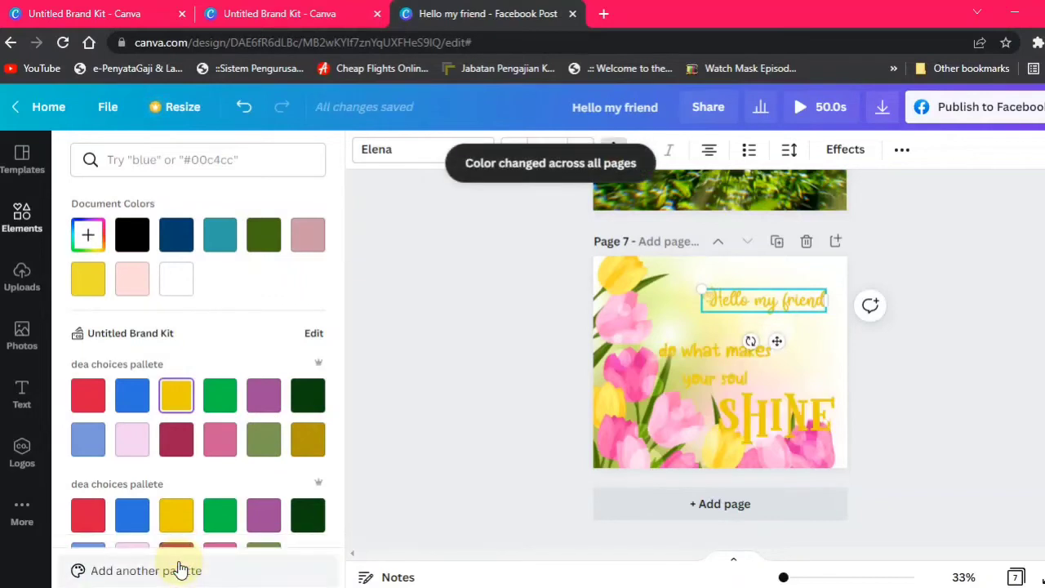
Color "Hello my friend" black from the document colors and apply that change to all yellow text across the pages.
left_click(134, 234)
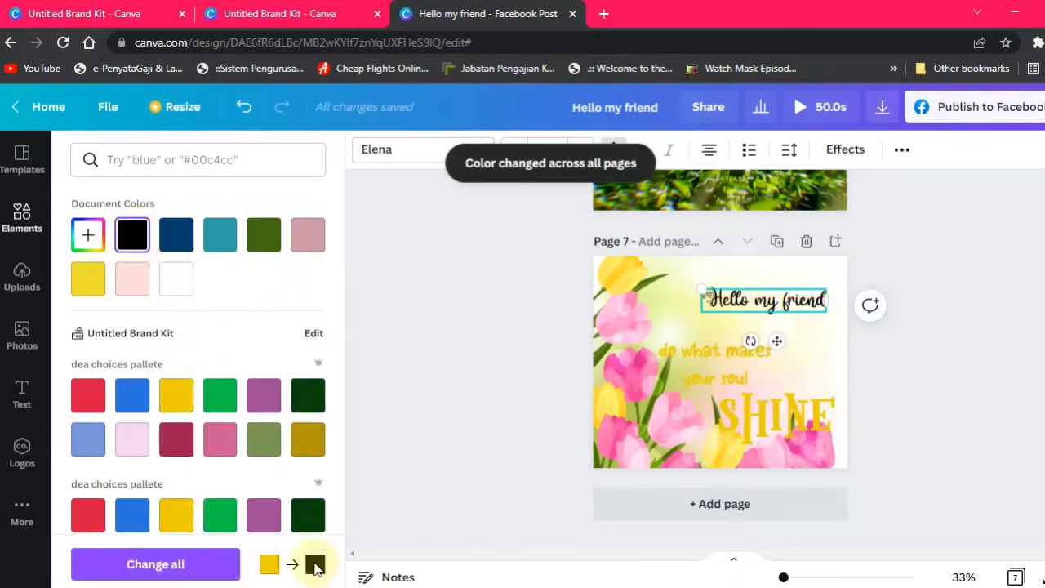
left_click(175, 563)
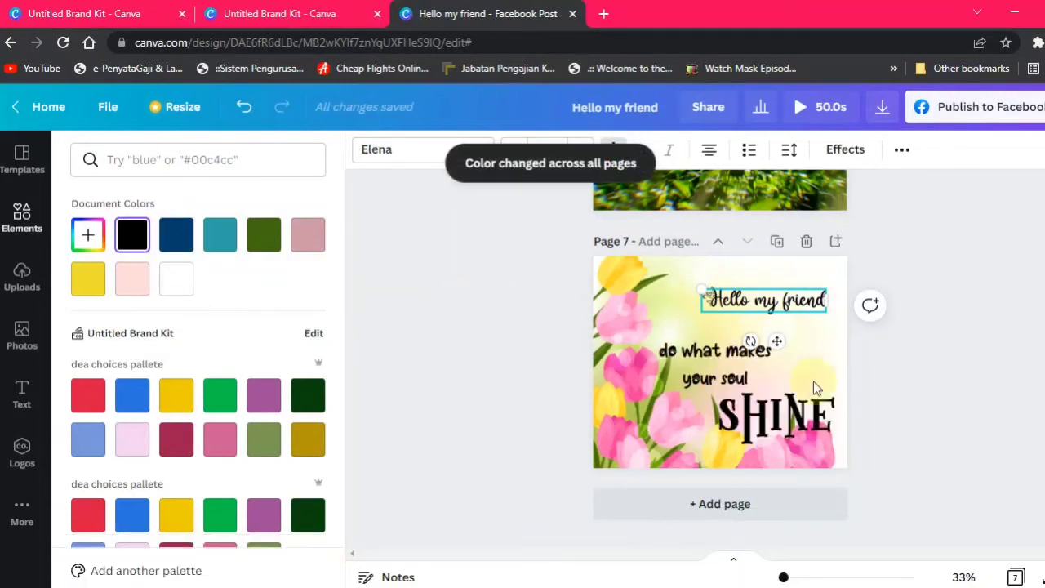
Move "Hello my friend" and "do what makes your soul" up on page 7, and shift "SHINE" up and left.
left_click(733, 367)
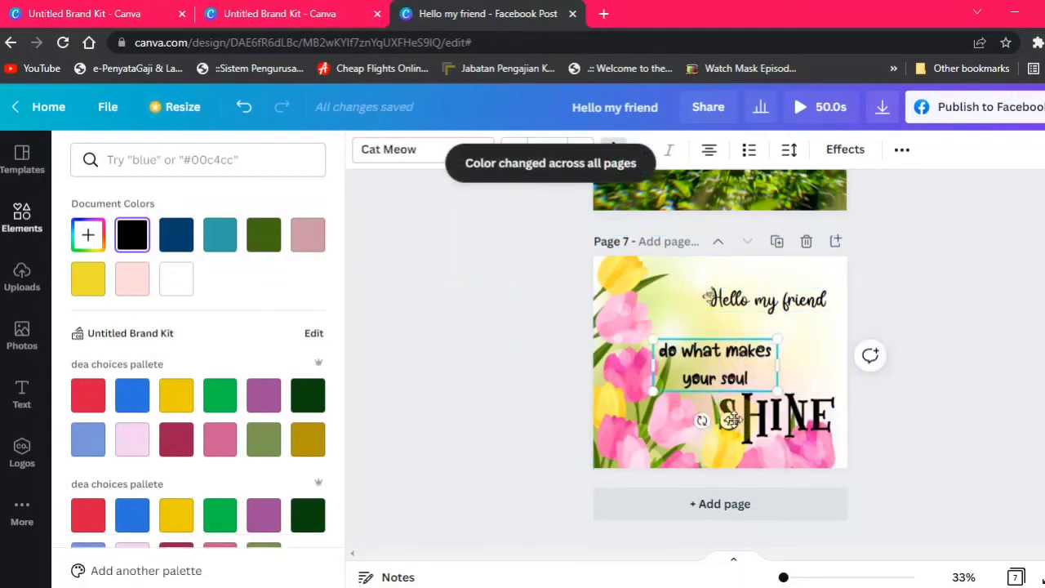
left_click_drag(726, 420, 728, 408)
left_click(767, 300)
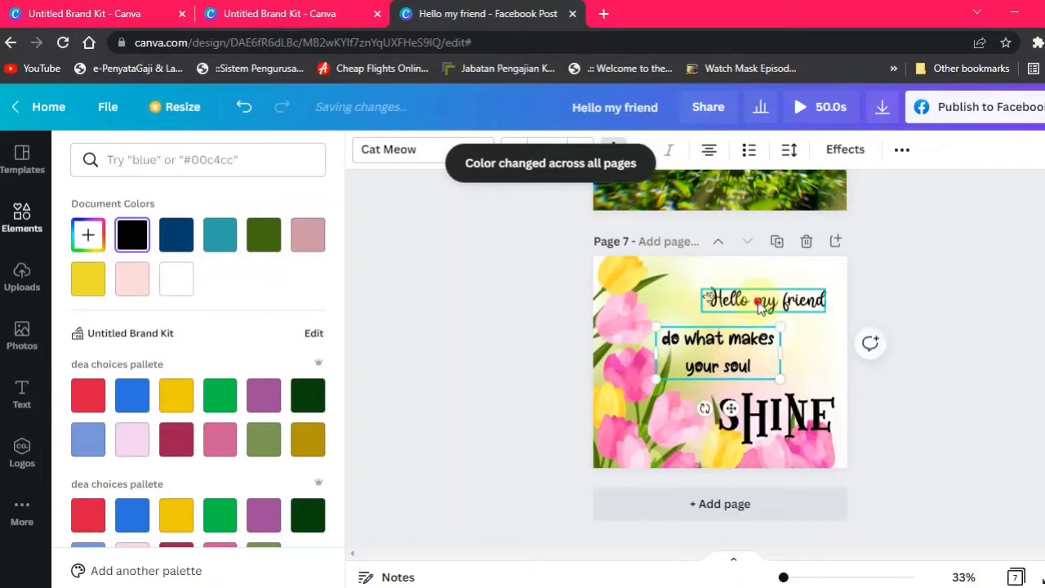
mouse_move(776, 339)
left_mouse_down()
mouse_move(741, 310)
mouse_move(738, 326)
mouse_move(776, 324)
left_mouse_up()
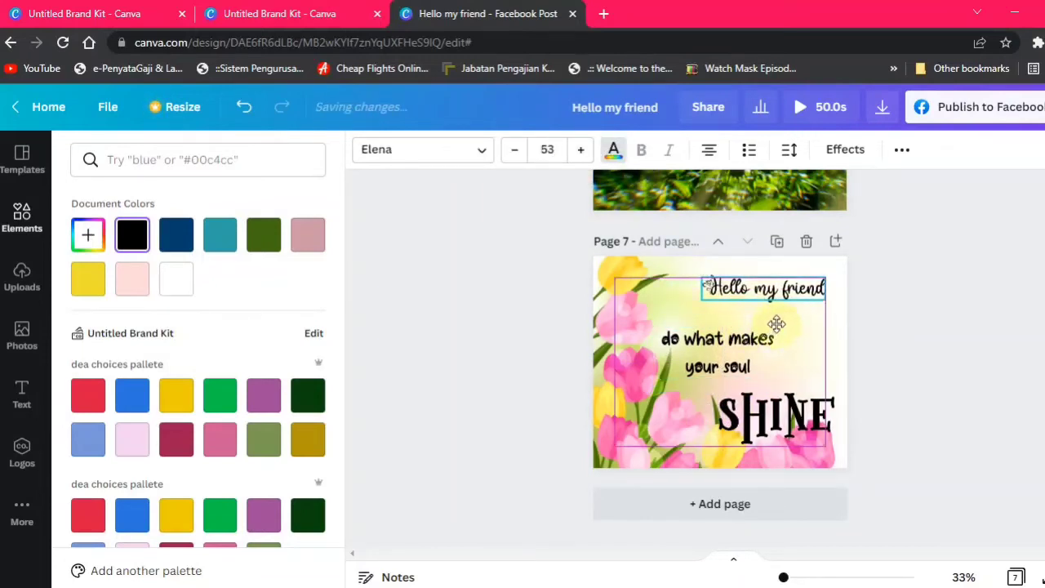
left_click(759, 346)
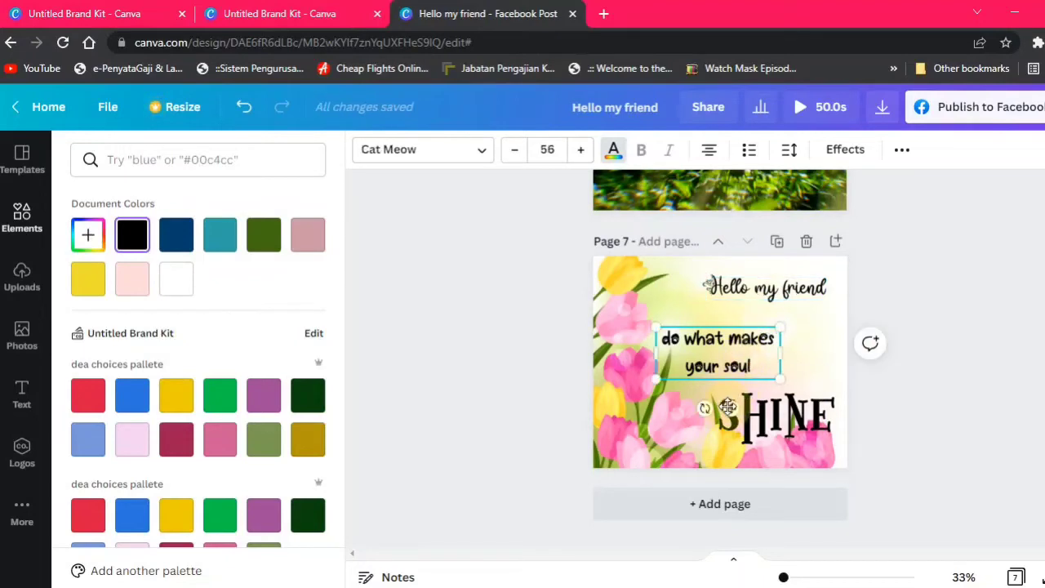
left_click_drag(727, 406, 732, 387)
left_click(799, 426)
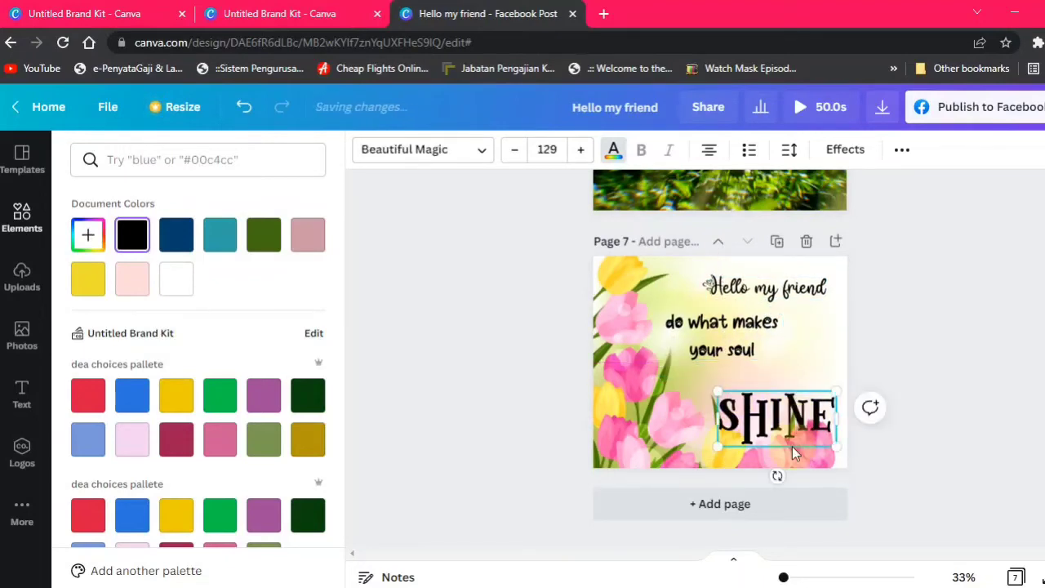
left_click_drag(784, 429, 767, 408)
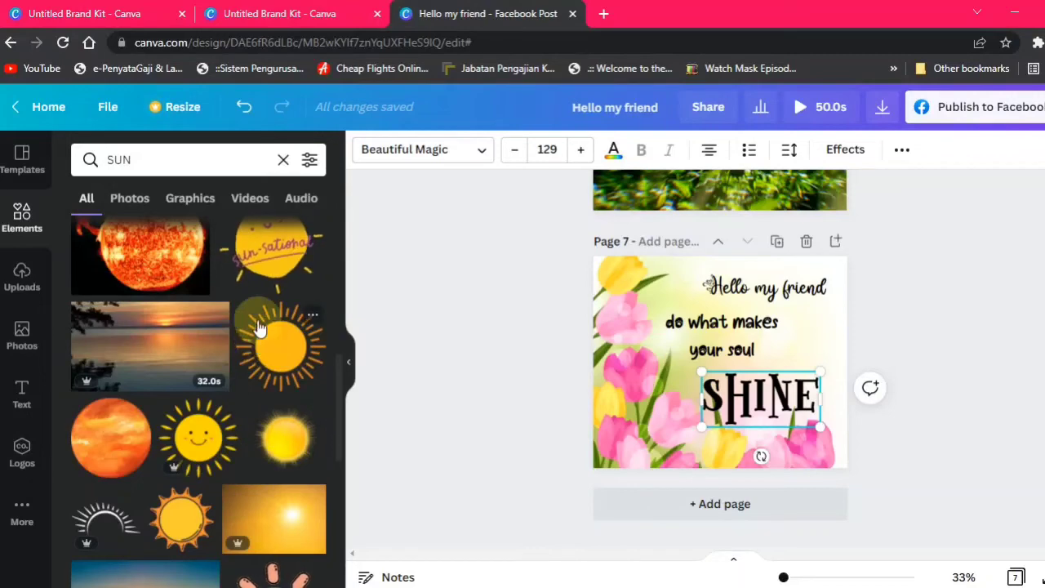
Browse the "SUN" results and add the smiling yellow sun graphic with a scalloped outline to page 7.
scroll(314, 331, "up", 1)
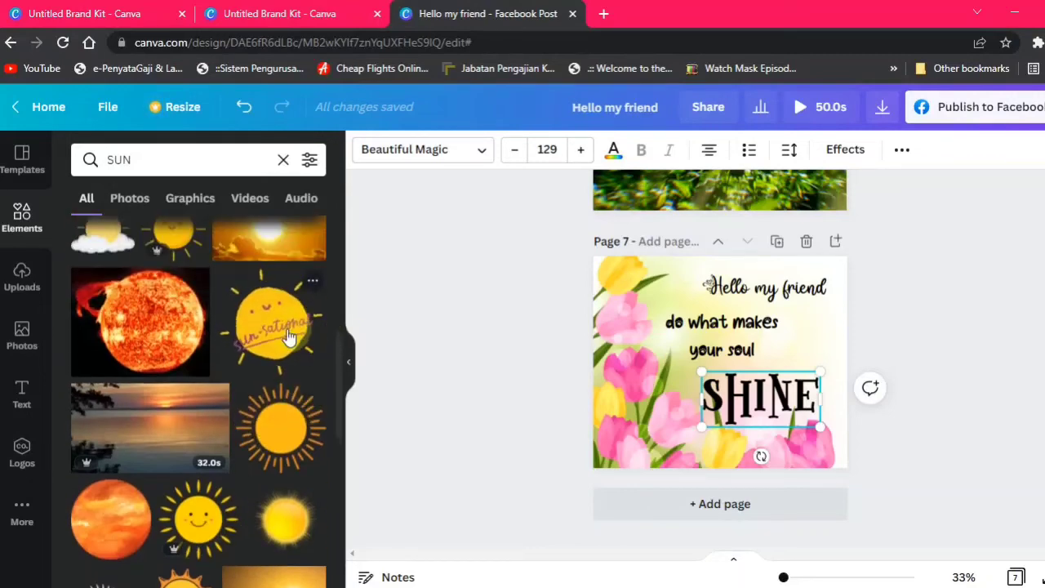
scroll(287, 336, "up", 3)
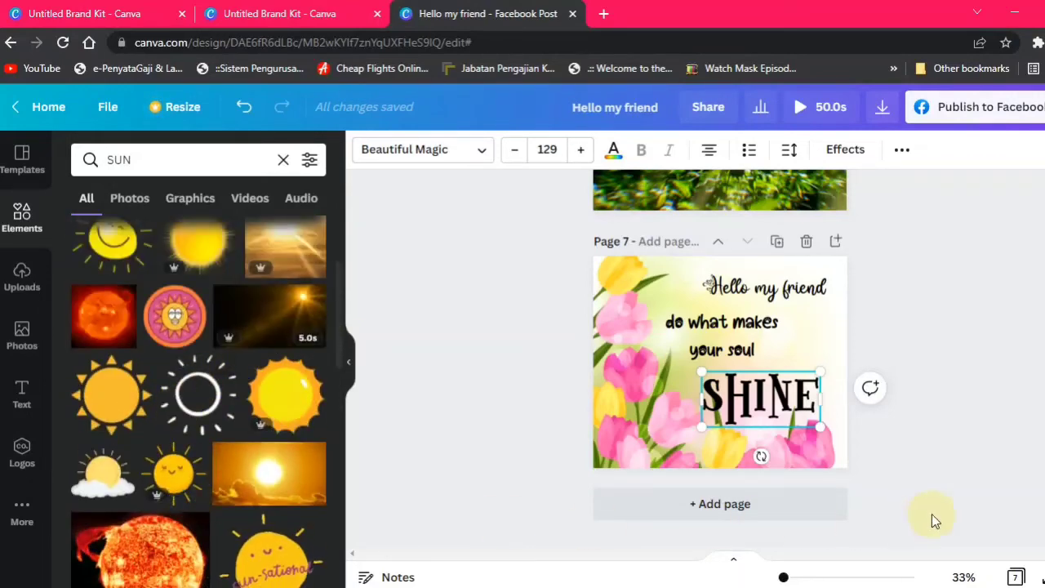
left_click(967, 328)
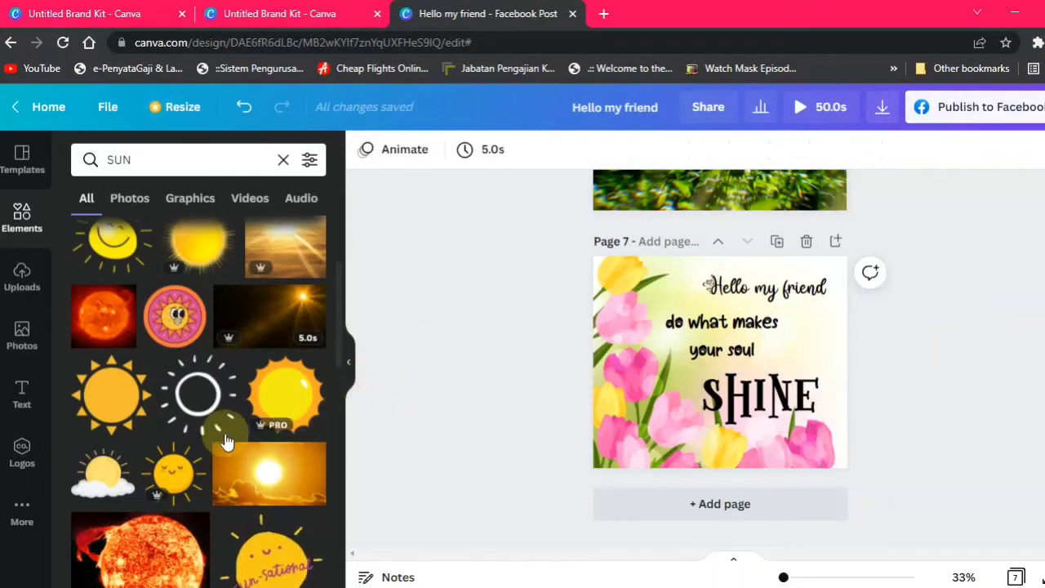
scroll(256, 395, "down", 3)
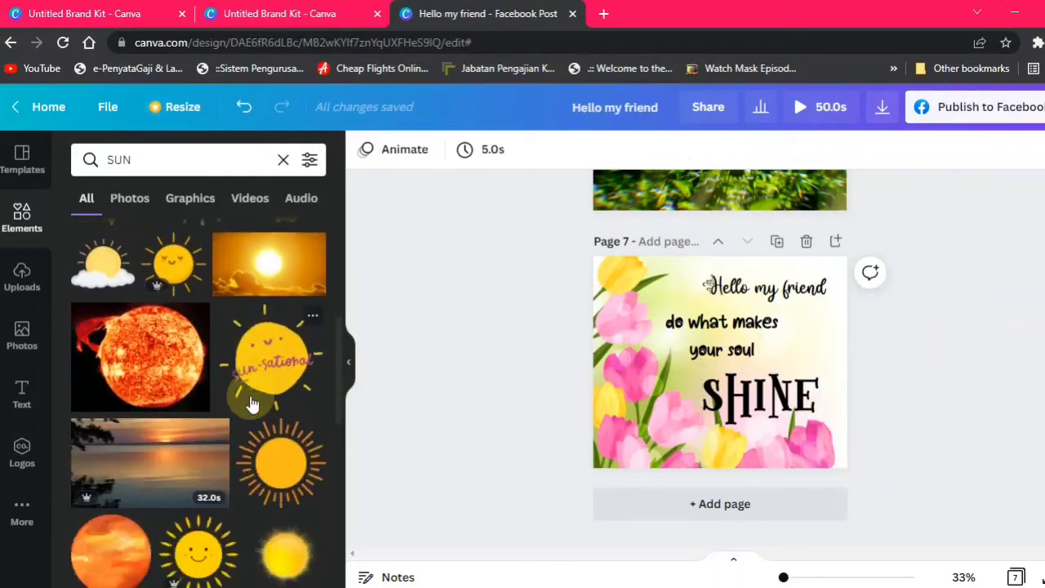
scroll(253, 404, "down", 3)
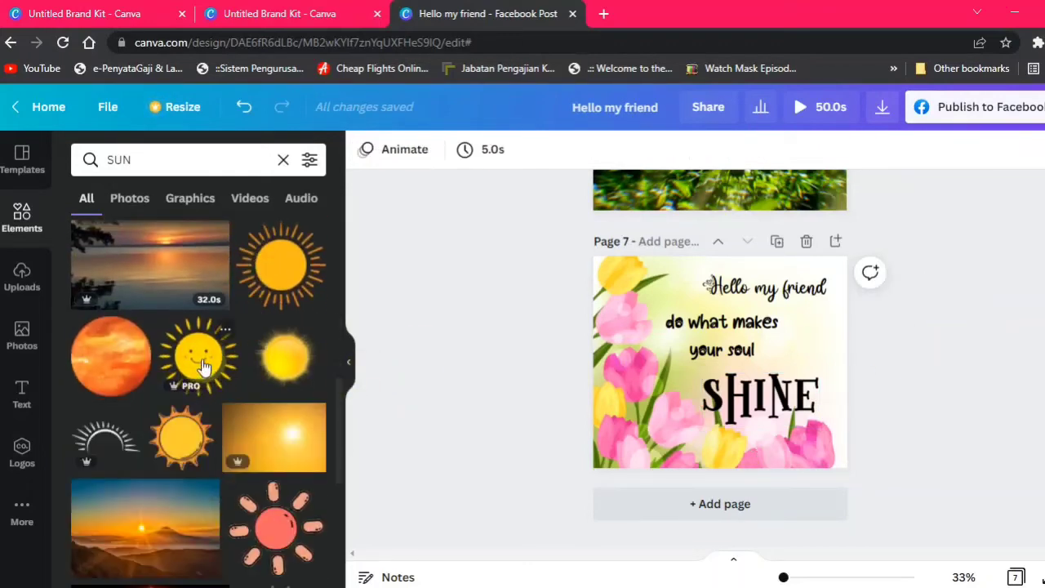
scroll(212, 359, "down", 5)
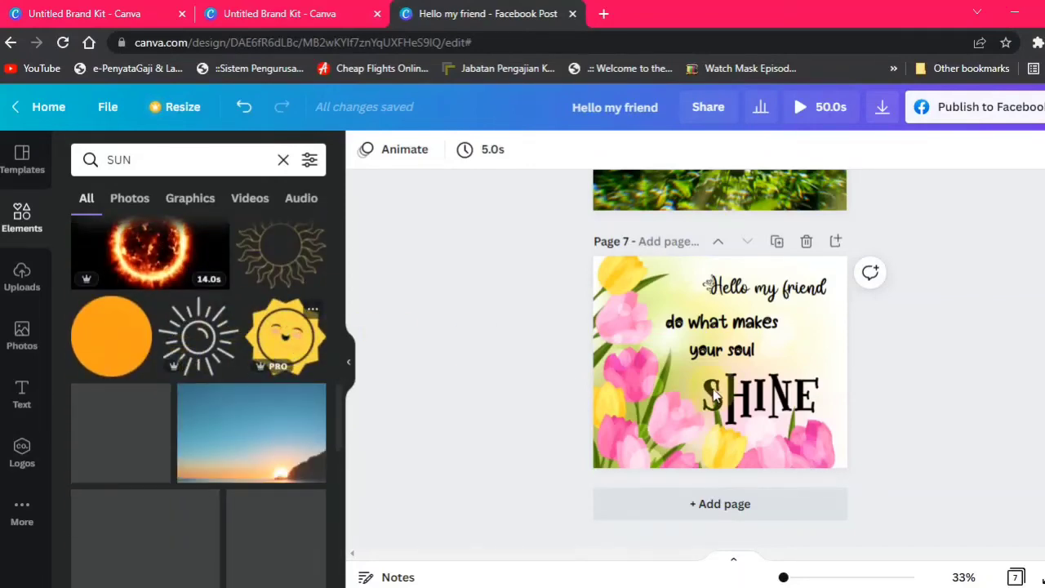
left_click_drag(713, 396, 751, 339)
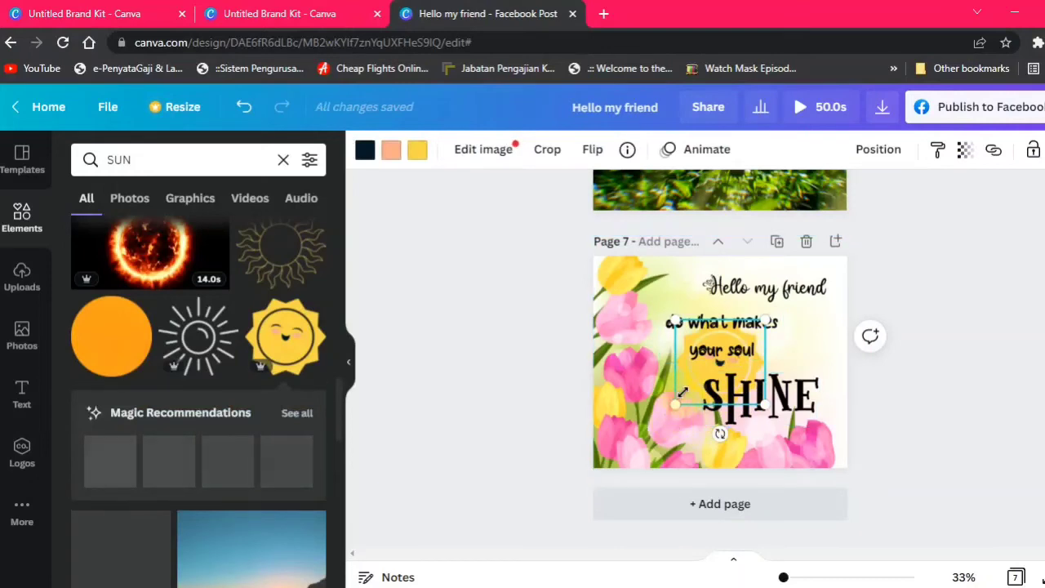
Shrink the sun graphic, tilt it slightly, and place it to the right of "your soul" above "SHINE".
left_click_drag(690, 400, 779, 380)
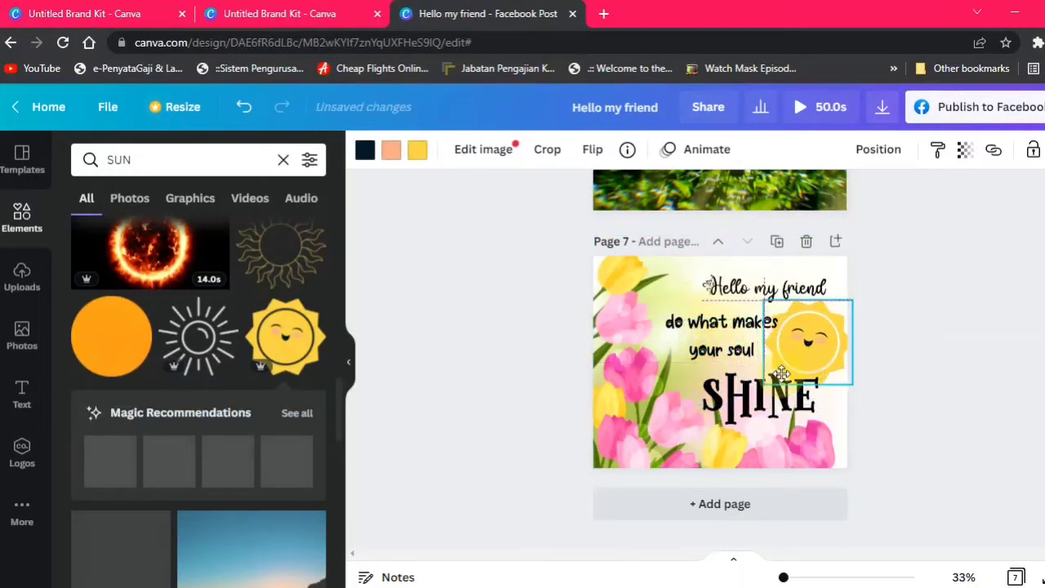
left_click_drag(828, 330, 819, 333)
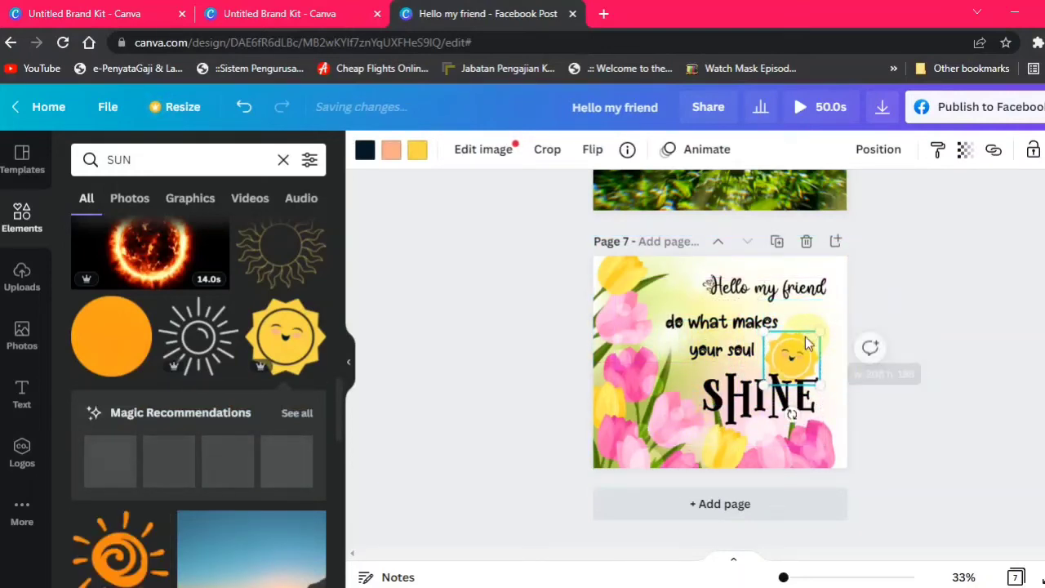
left_click_drag(790, 416, 774, 415)
left_click_drag(794, 353, 809, 333)
left_click(937, 287)
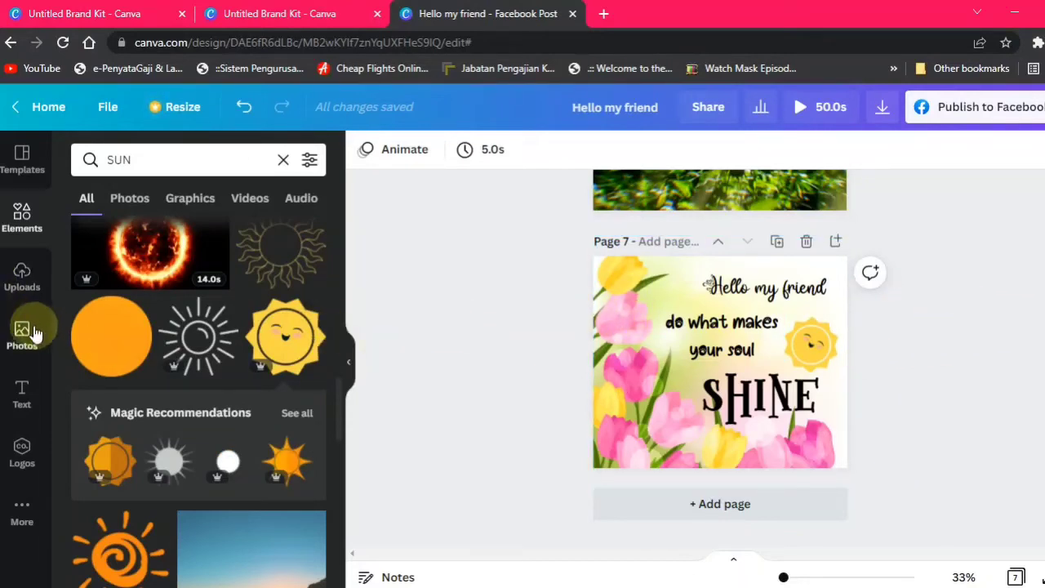
Search the elements for "FRAME" and place the round scalloped frame over the lower-left tulips on page 7.
left_click(14, 219)
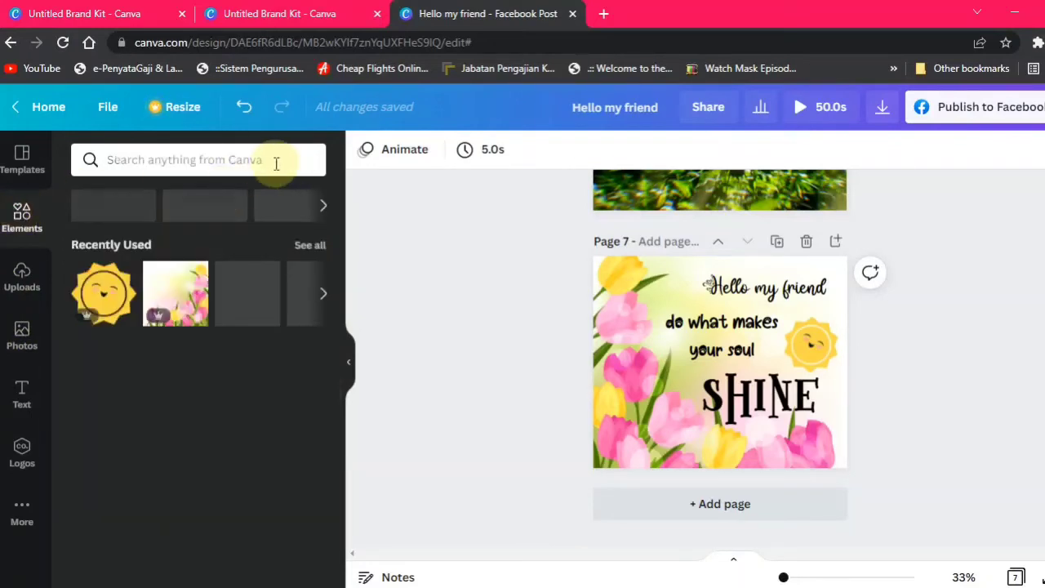
left_click(197, 159)
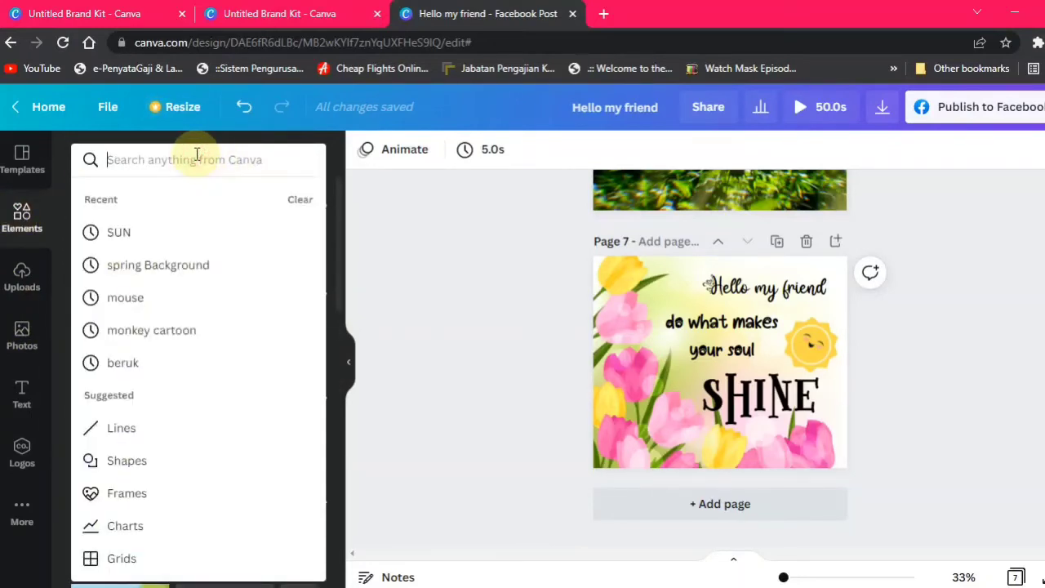
type("FRAME")
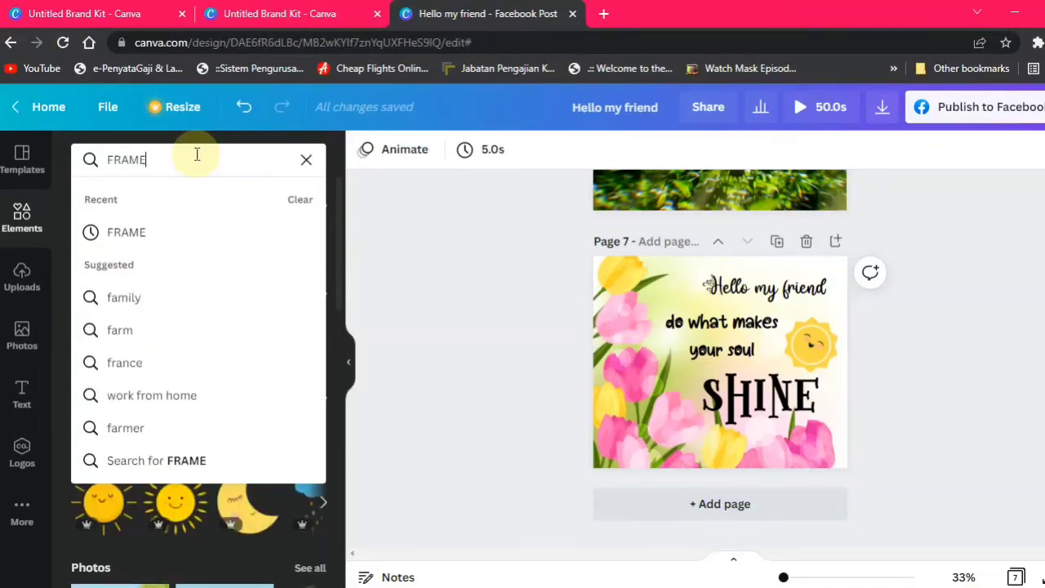
key("Return")
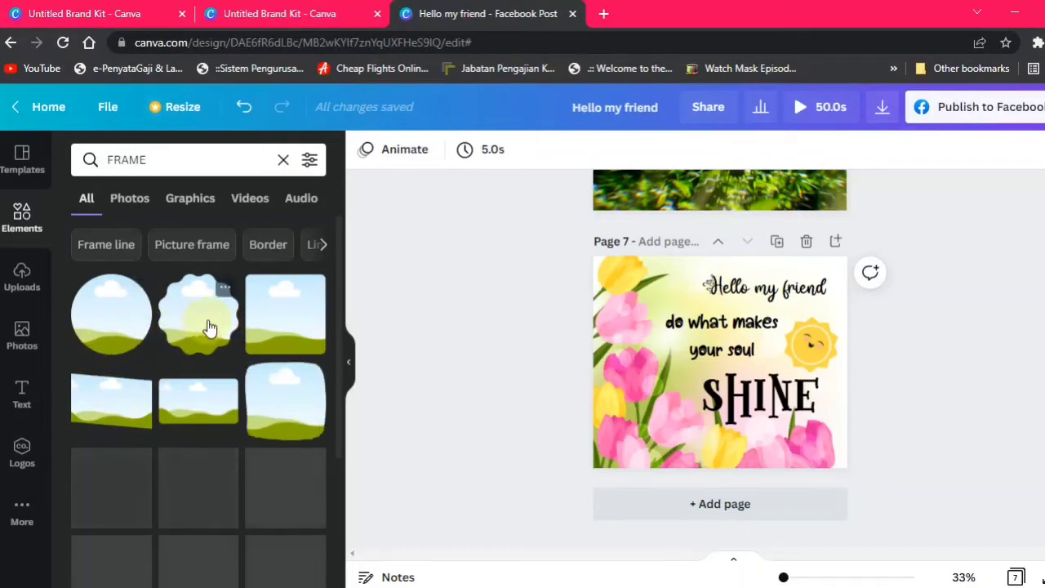
left_click_drag(204, 324, 657, 408)
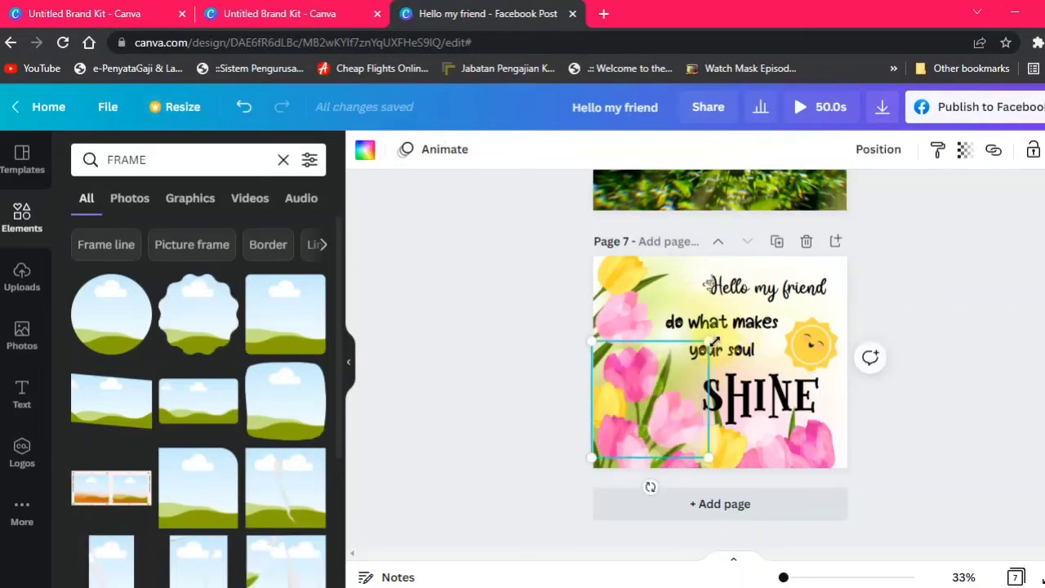
Bring the scalloped frame forward, reduce its size, and position it over the tulips left of "SHINE".
left_click(878, 149)
left_click(635, 200)
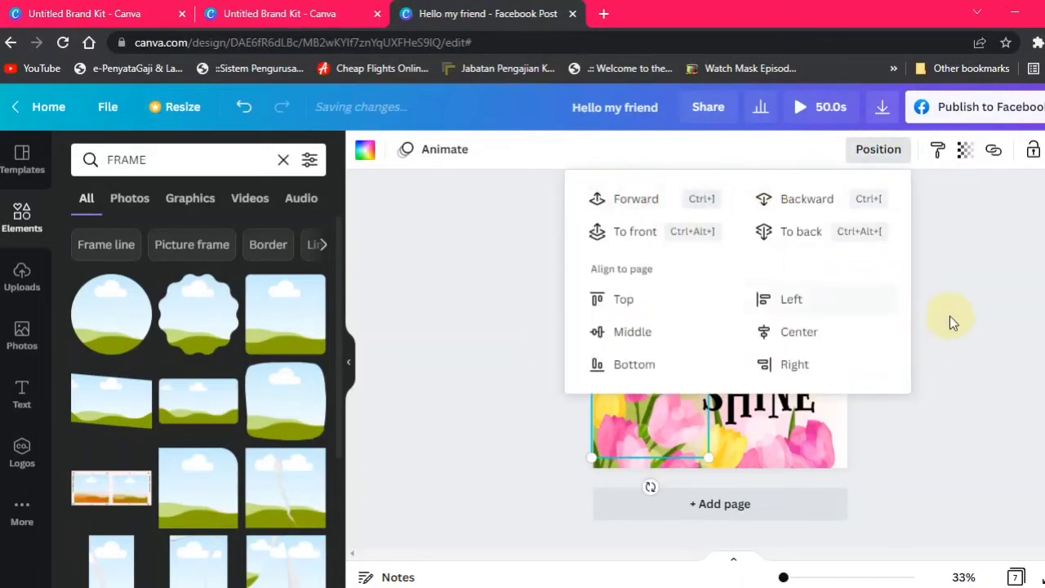
left_click(989, 284)
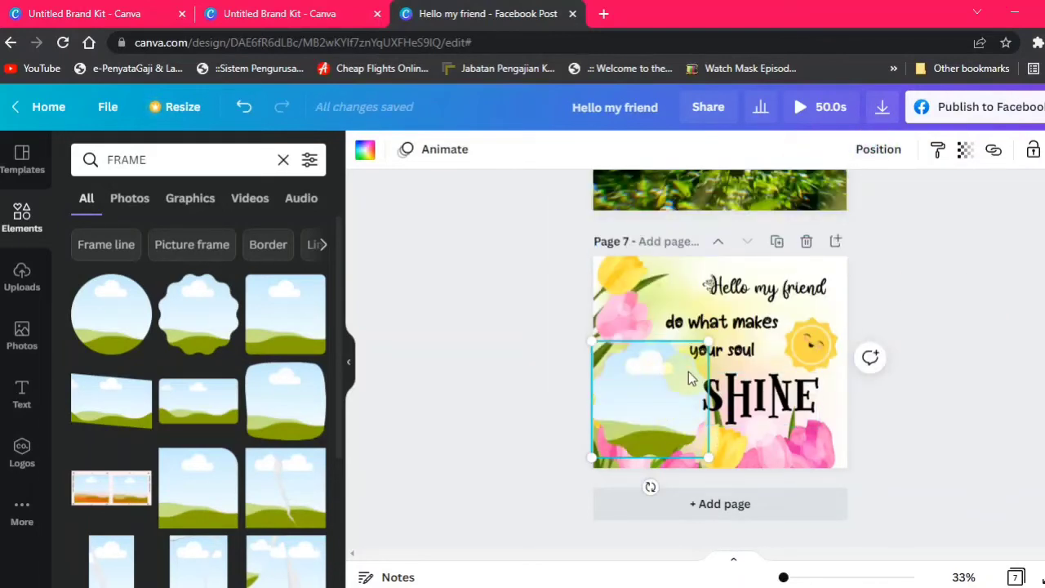
left_click_drag(709, 342, 723, 328)
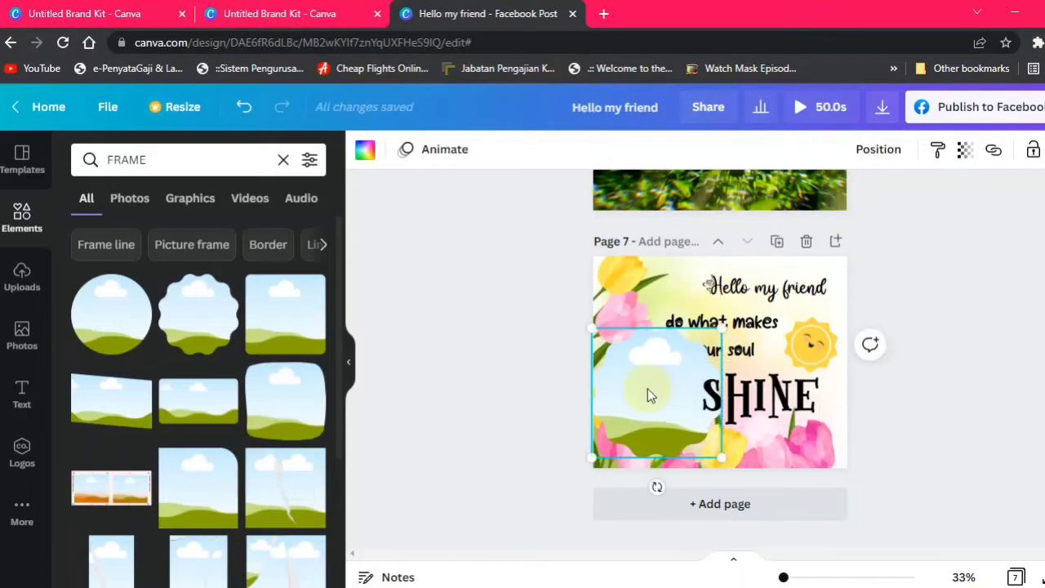
mouse_move(647, 388)
left_mouse_down()
mouse_move(660, 387)
mouse_move(648, 390)
mouse_move(648, 377)
left_mouse_up()
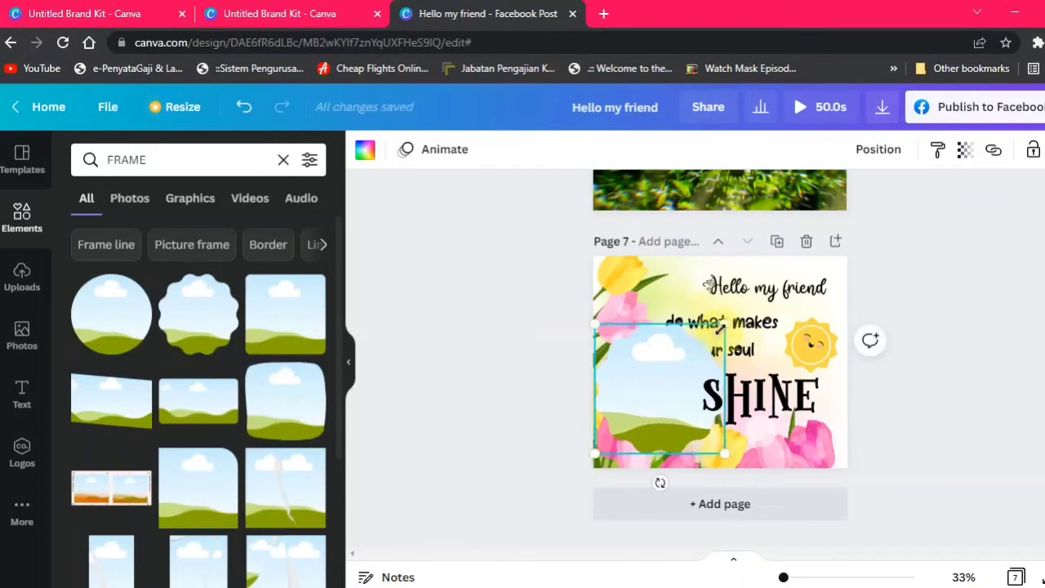
left_click_drag(720, 327, 694, 355)
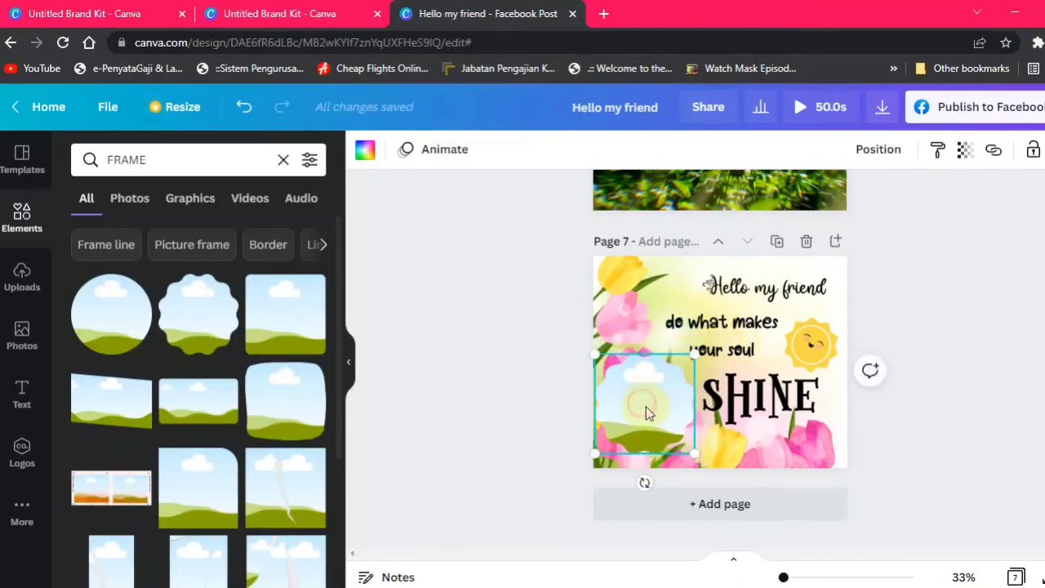
left_click_drag(646, 413, 647, 401)
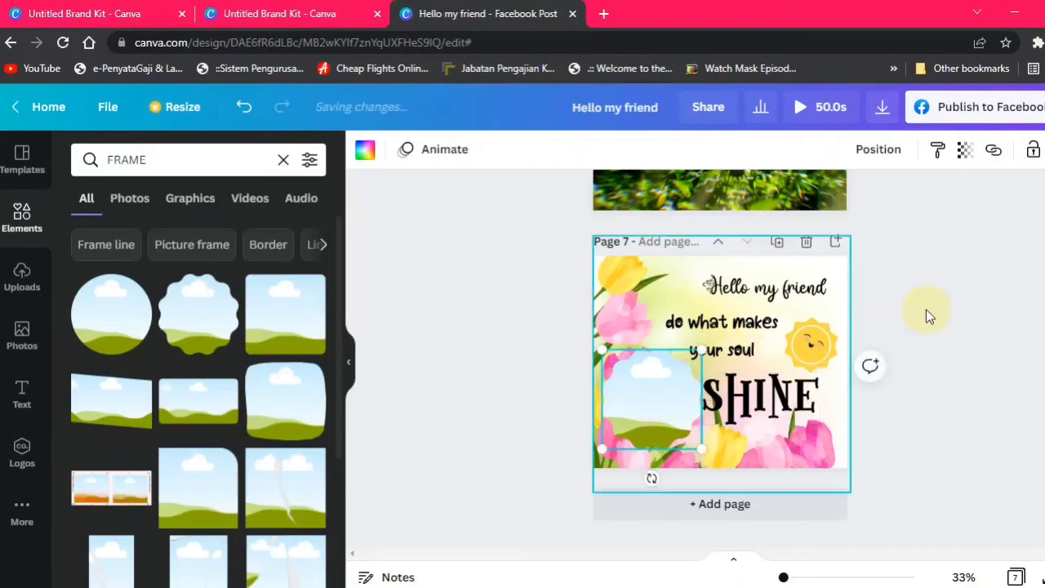
left_click(929, 309)
left_click(20, 326)
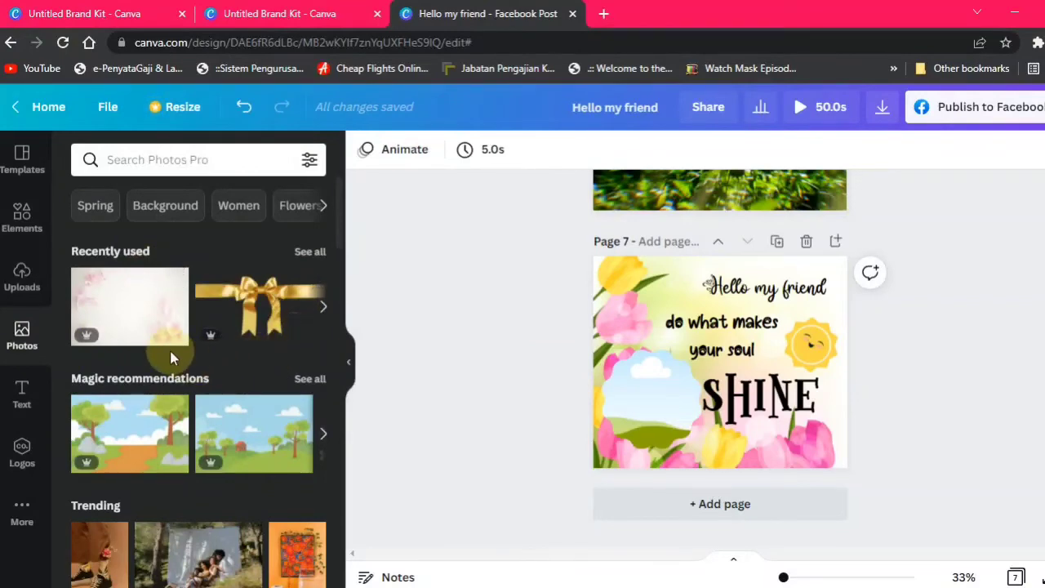
scroll(131, 384, "down", 2)
scroll(121, 356, "down", 5)
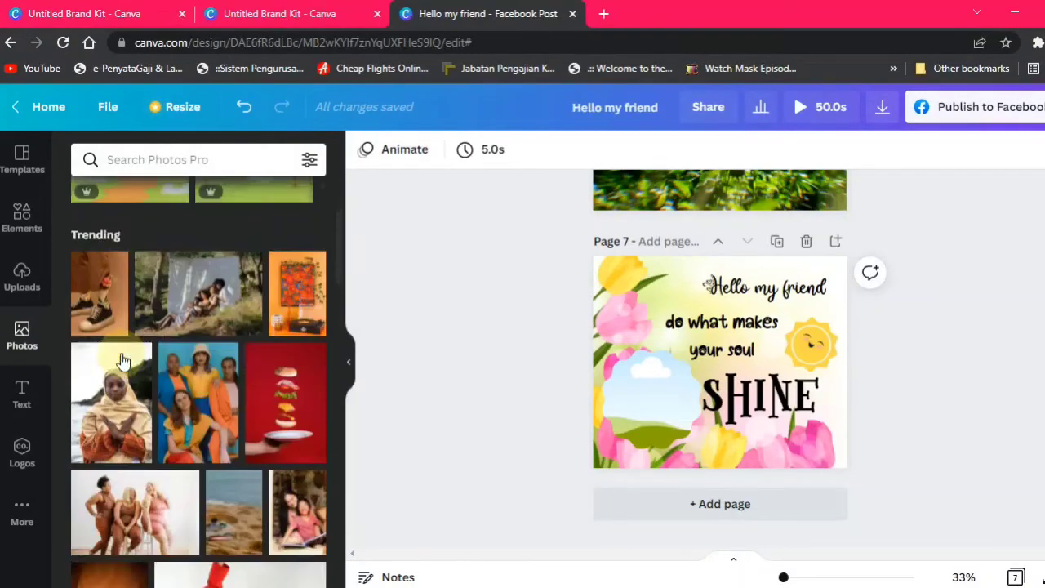
scroll(120, 356, "up", 8)
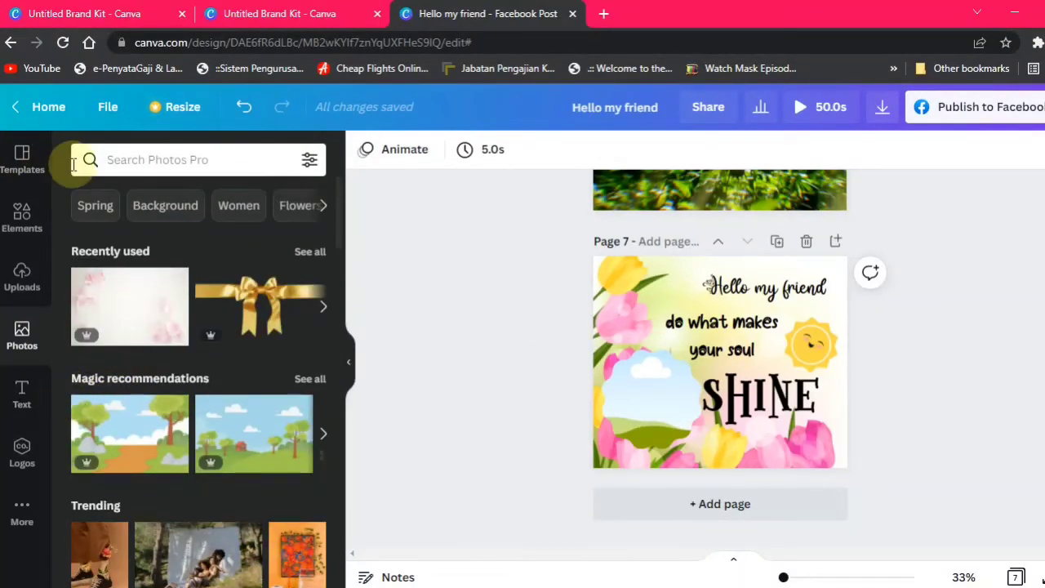
Upload the cikgoo21 picture from the "pic from telegram" folder to the uploaded images.
left_click(21, 274)
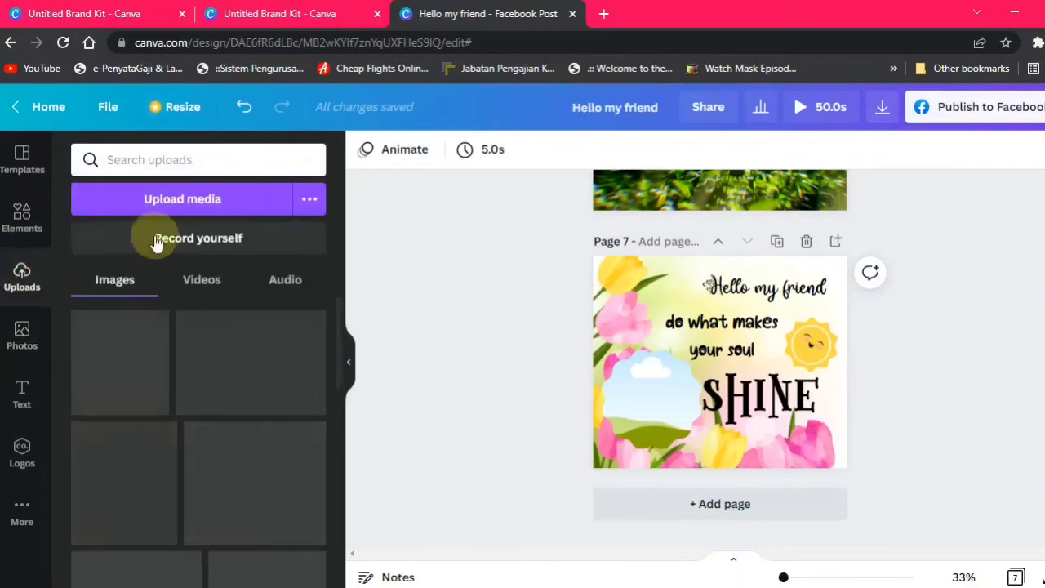
left_click(178, 204)
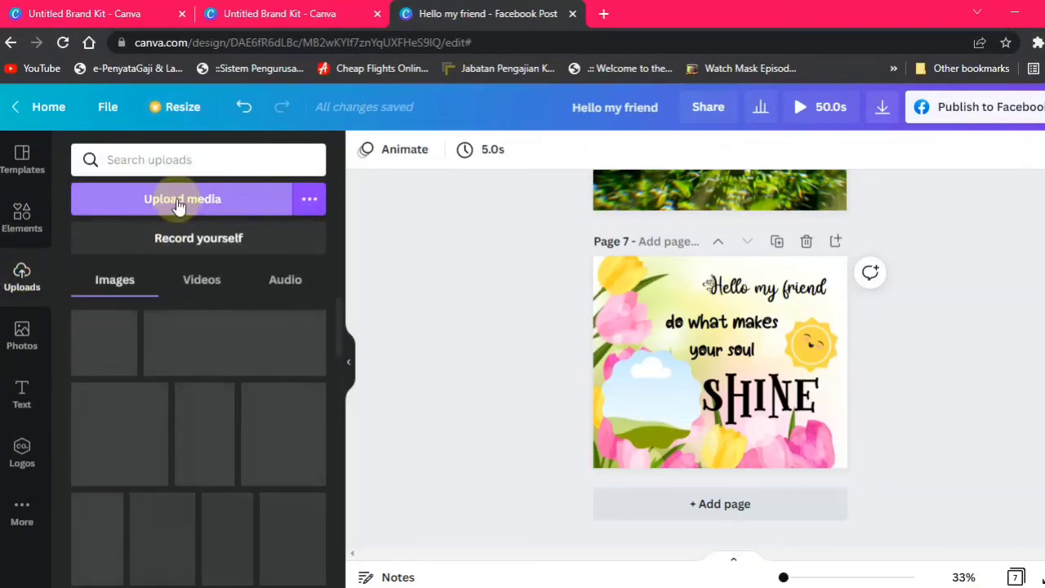
left_click(177, 202)
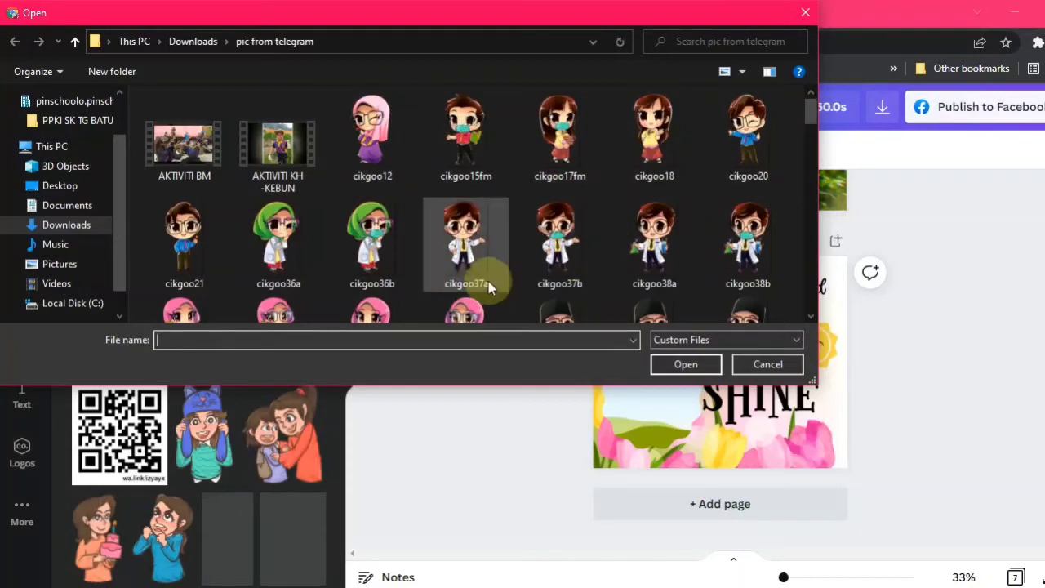
left_click(184, 243)
left_click(700, 364)
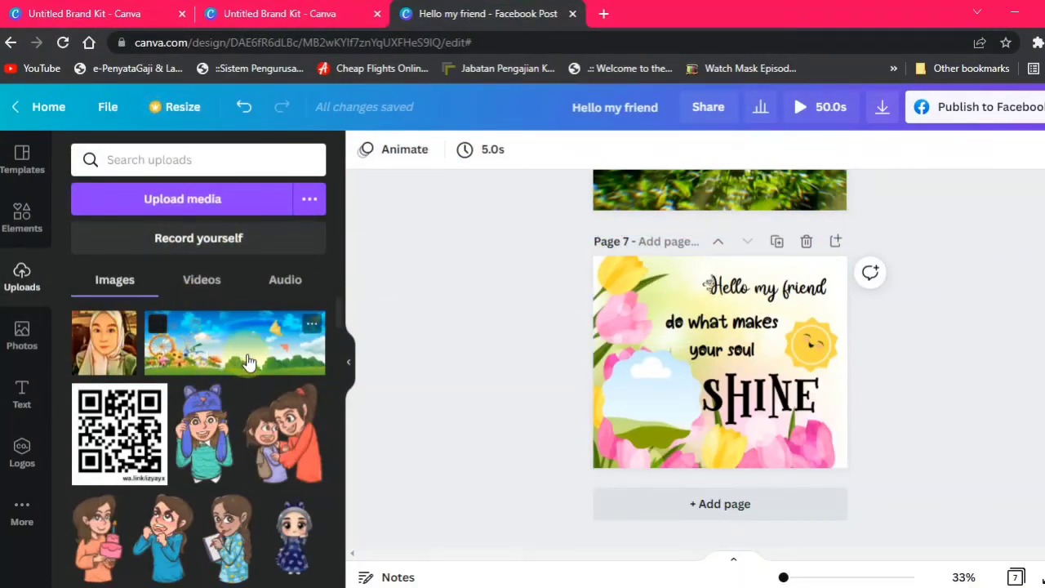
left_click(218, 326)
left_click(109, 356)
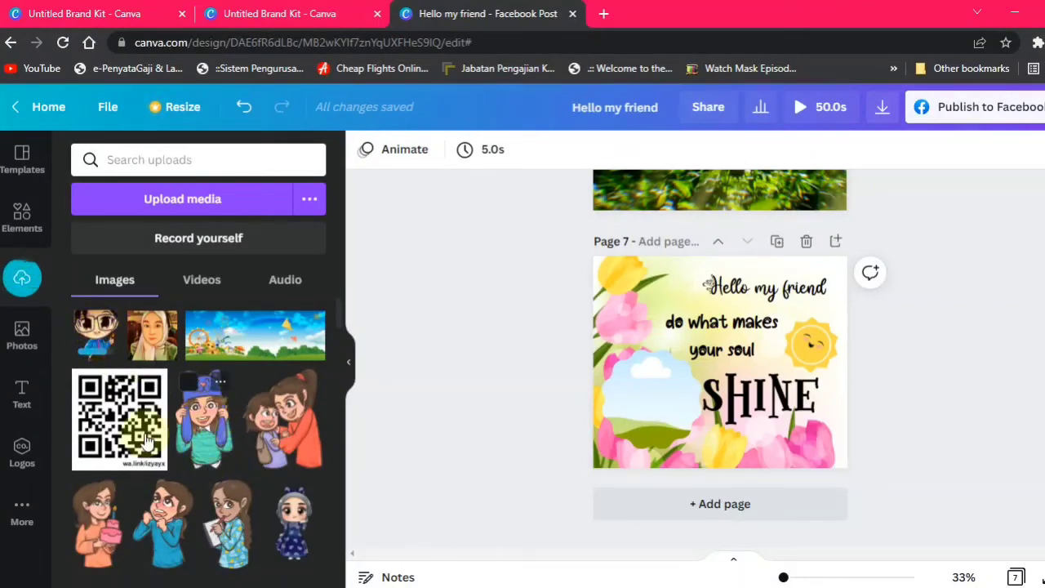
Try the uploaded doll in the navy dress inside the scalloped frame on page 7, and delete that image while keeping the frame.
left_click(292, 525)
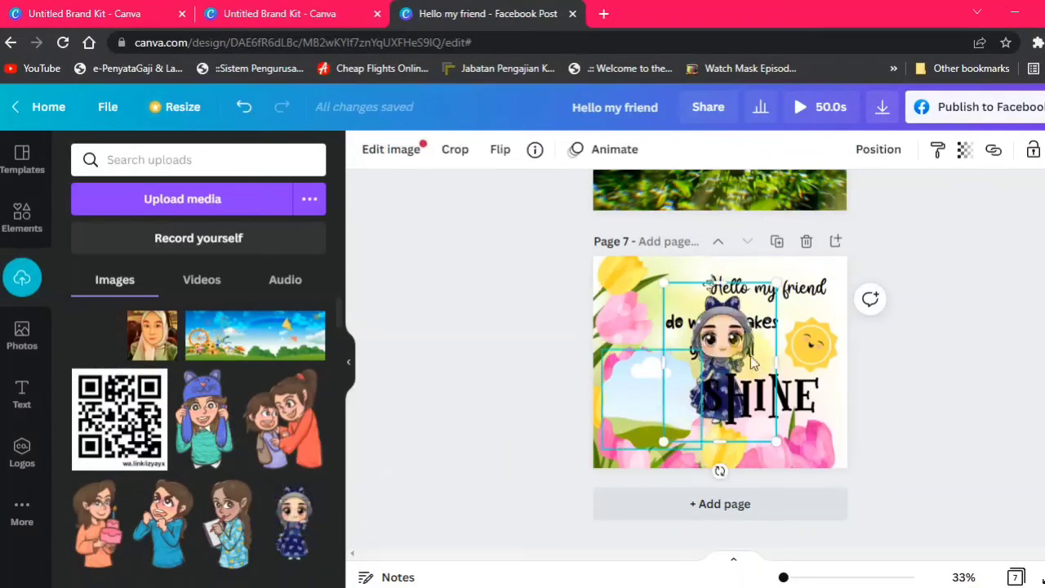
left_click_drag(732, 346, 653, 400)
left_click(985, 353)
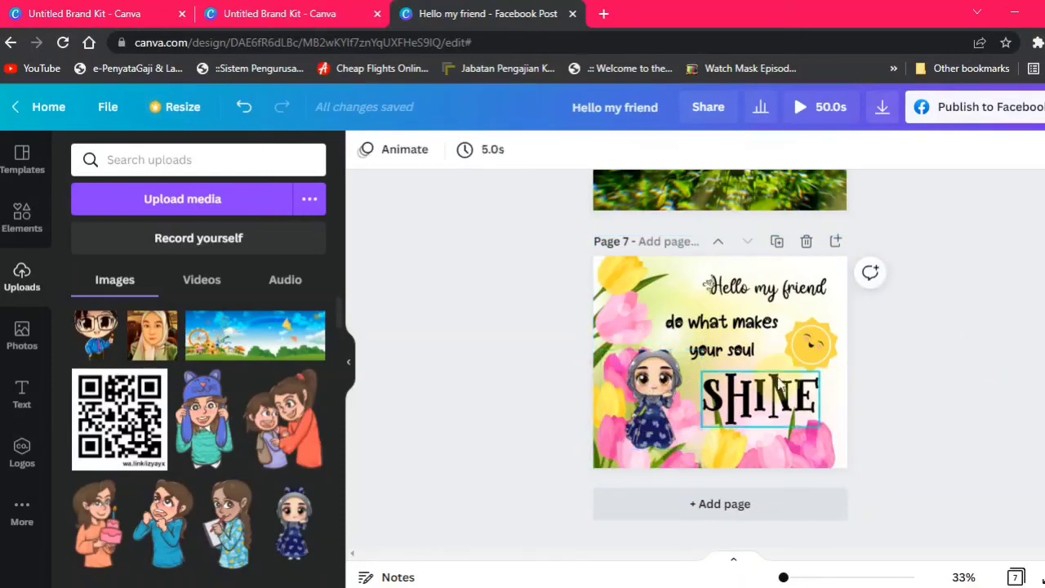
left_click(966, 327)
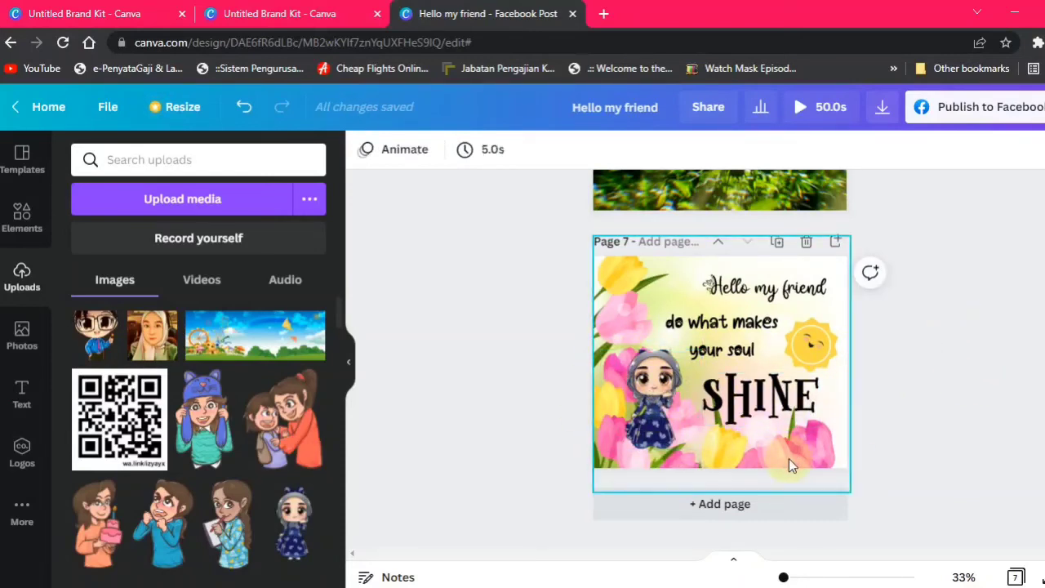
left_click_drag(656, 383, 662, 388)
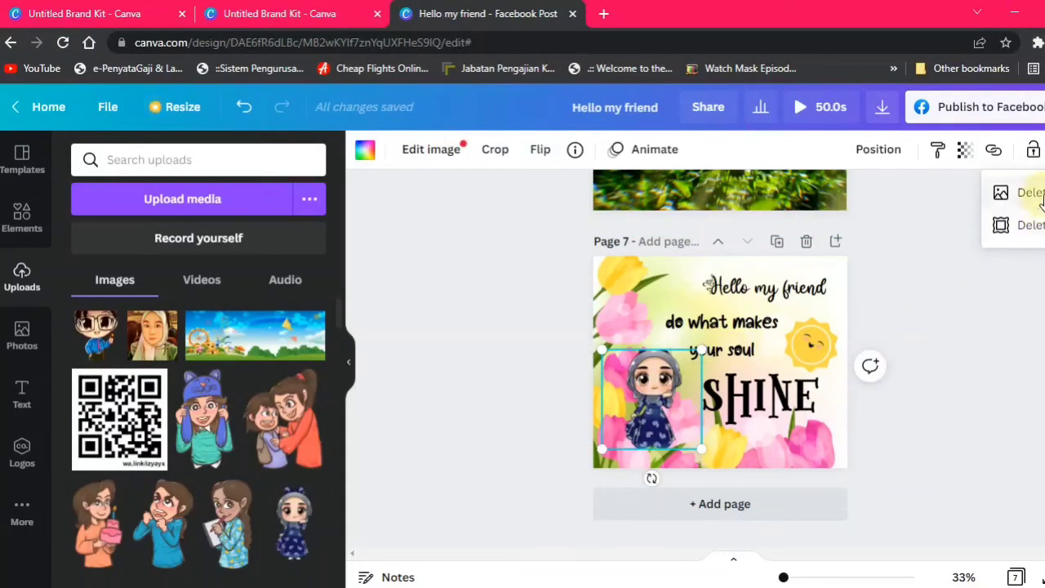
left_click(1012, 193)
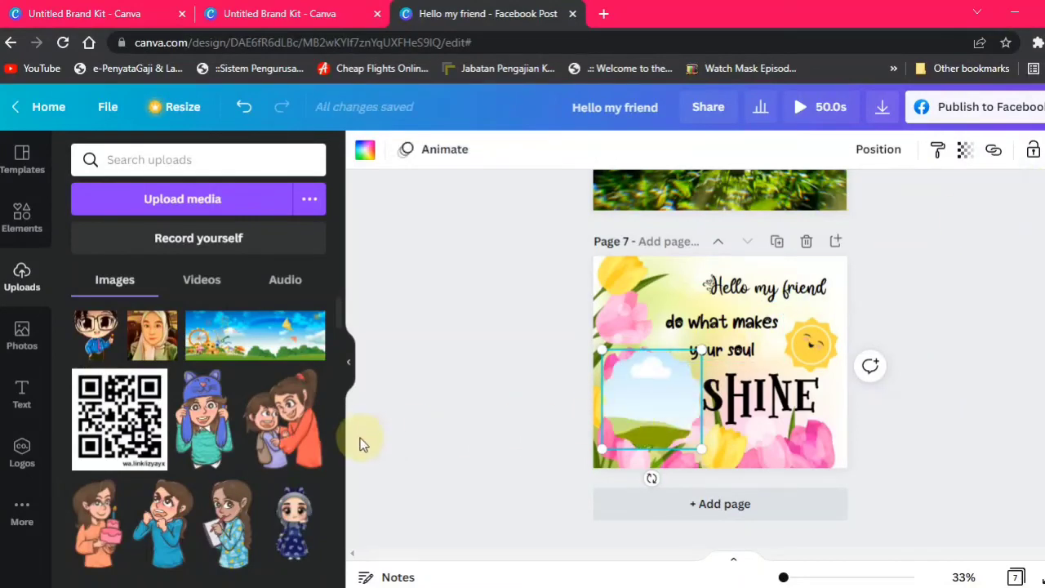
Add the uploaded headscarf portrait to page 7, bring it to the front, and move it onto the scalloped frame.
left_click(144, 352)
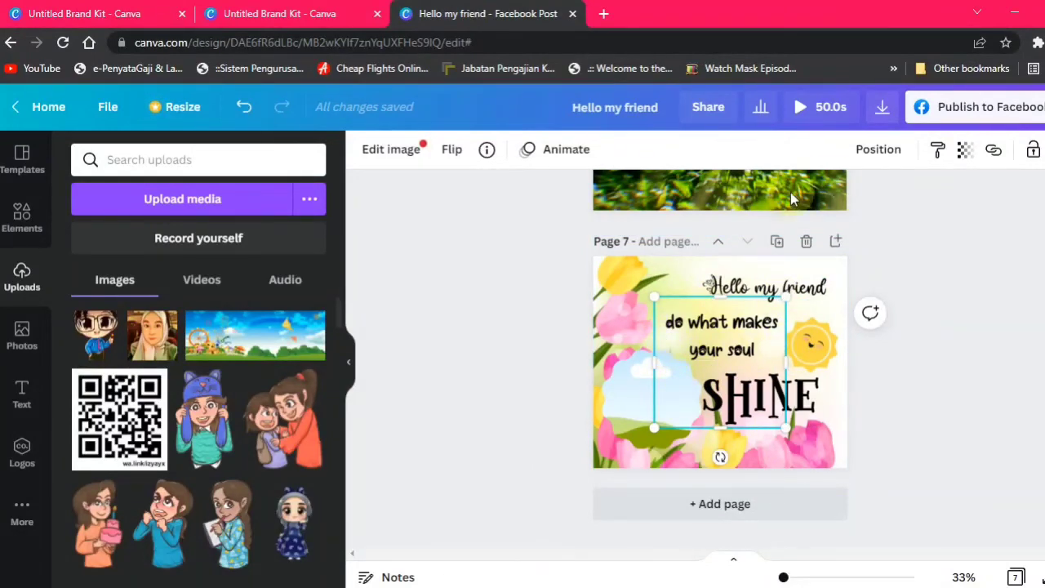
left_click(873, 150)
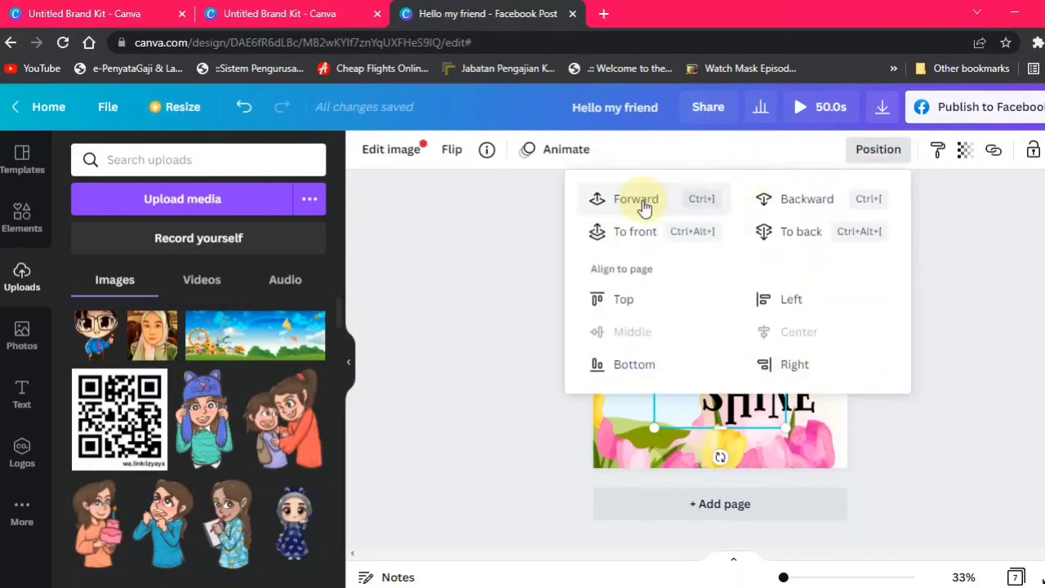
left_click(636, 232)
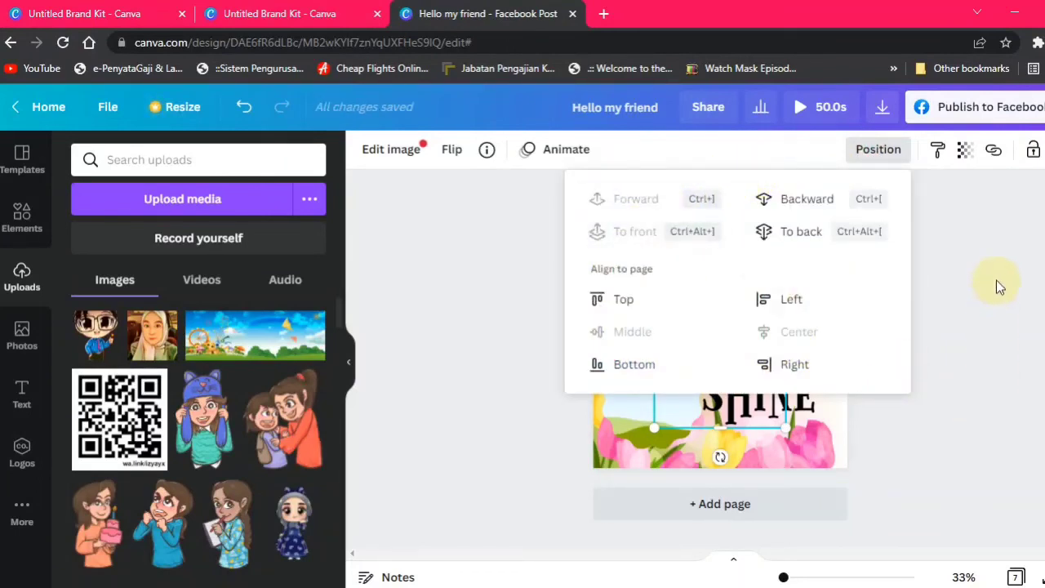
left_click(750, 379)
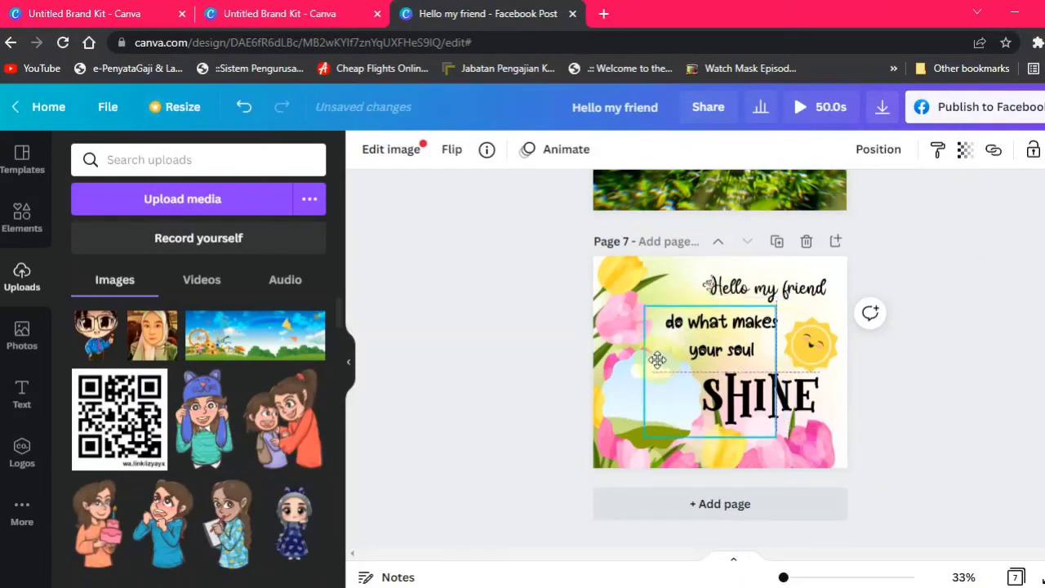
left_click_drag(658, 361, 626, 385)
left_click_drag(728, 380, 726, 382)
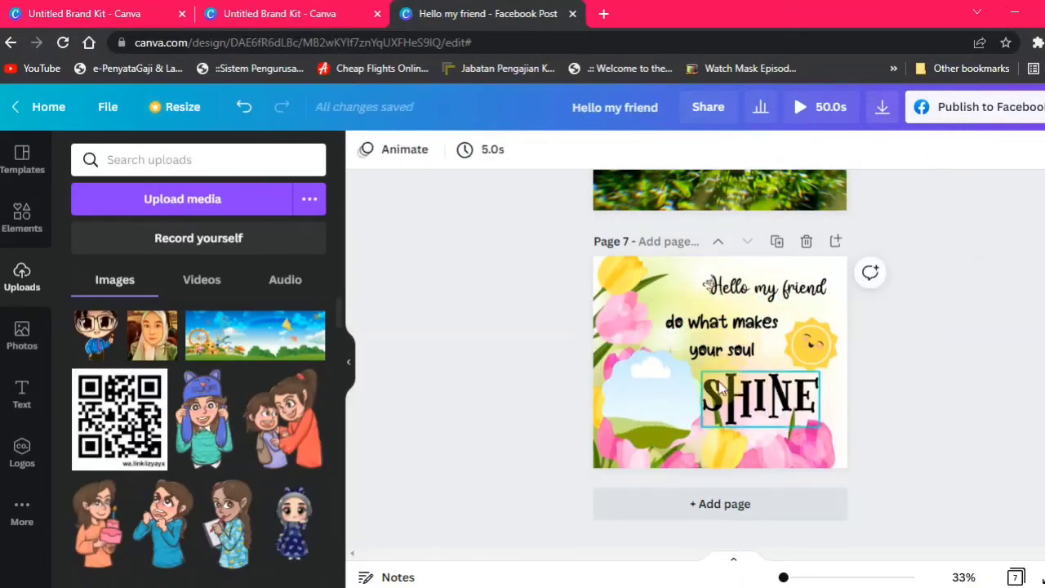
Delete only the image from the scalloped frame on page 7, keeping the frame itself.
left_click(663, 383)
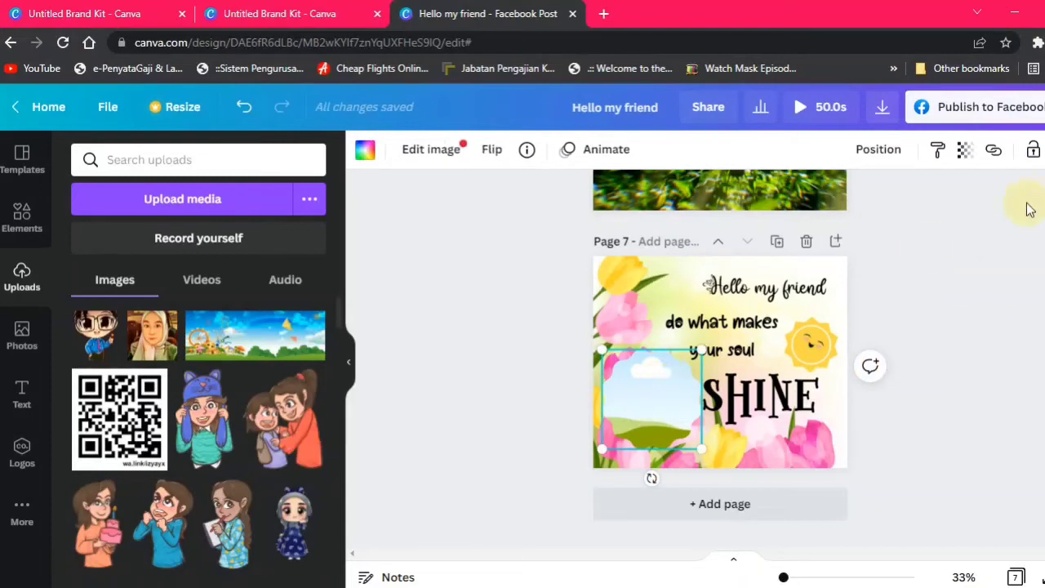
left_click(1043, 150)
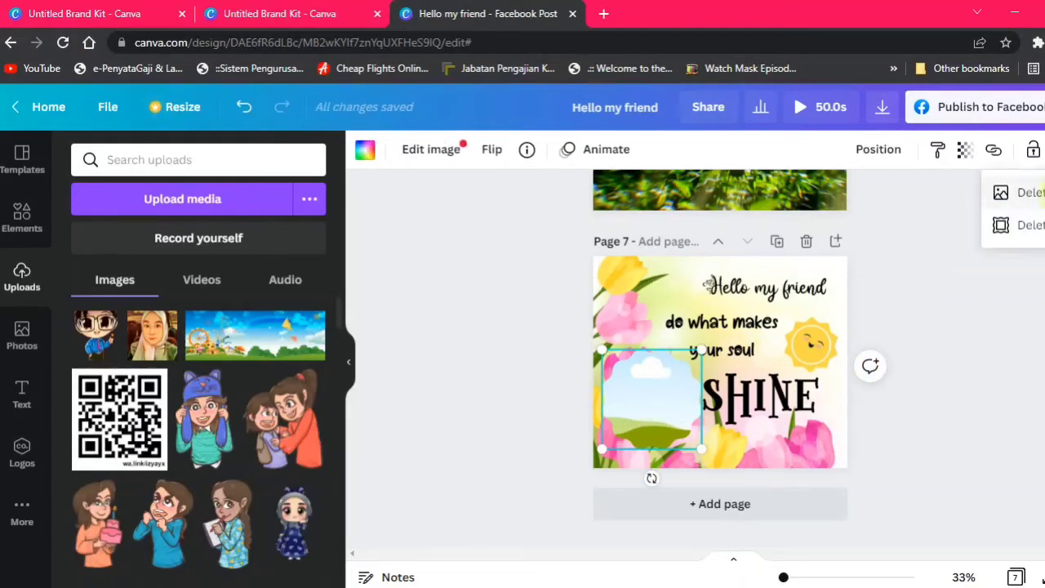
left_click(1026, 193)
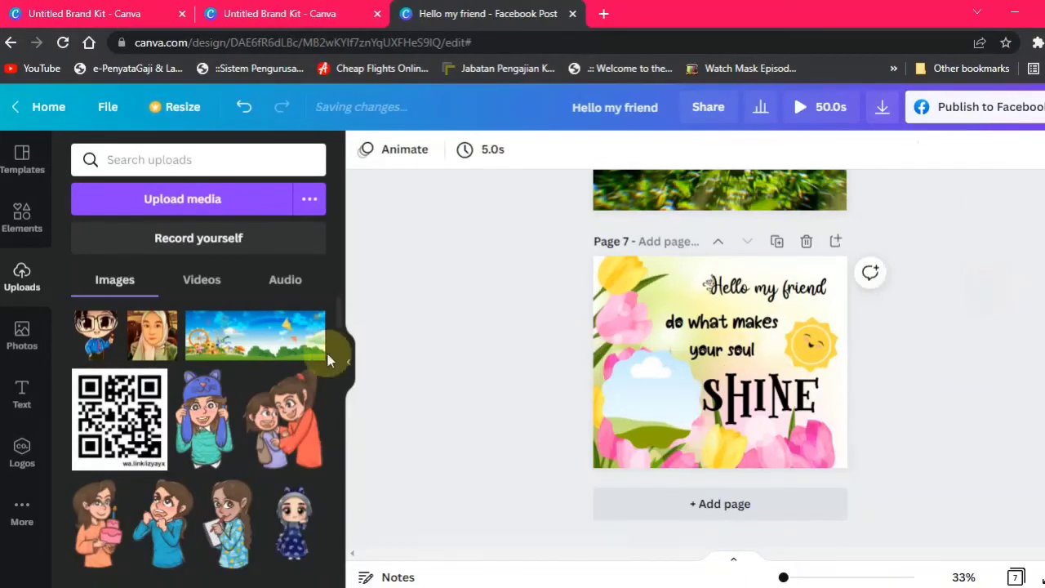
Fill the scalloped frame beside "SHINE" on page 7 with the uploaded headscarf portrait.
left_click(140, 324)
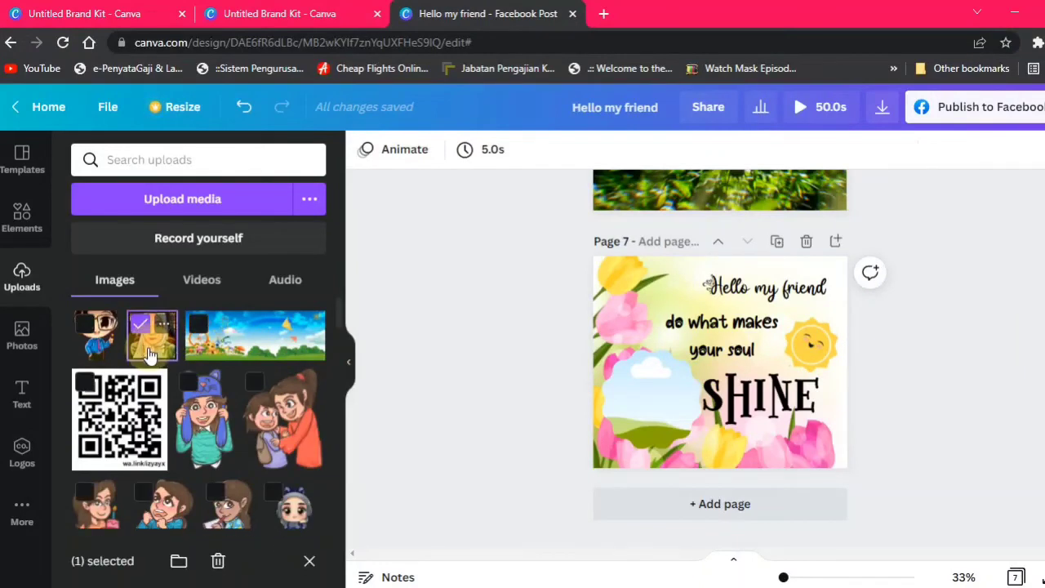
left_click_drag(149, 353, 469, 397)
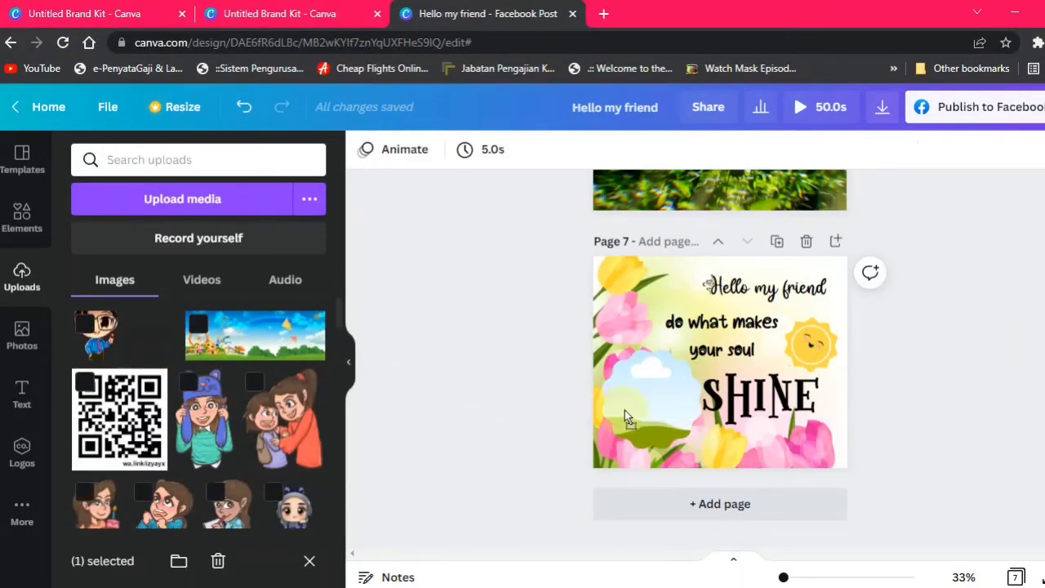
left_click_drag(624, 410, 637, 407)
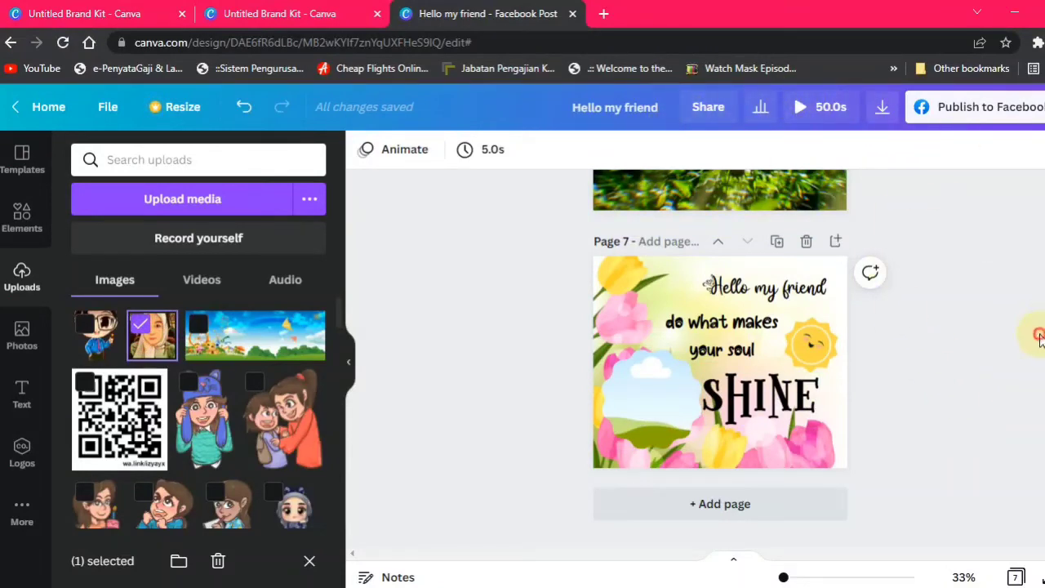
left_click(645, 404)
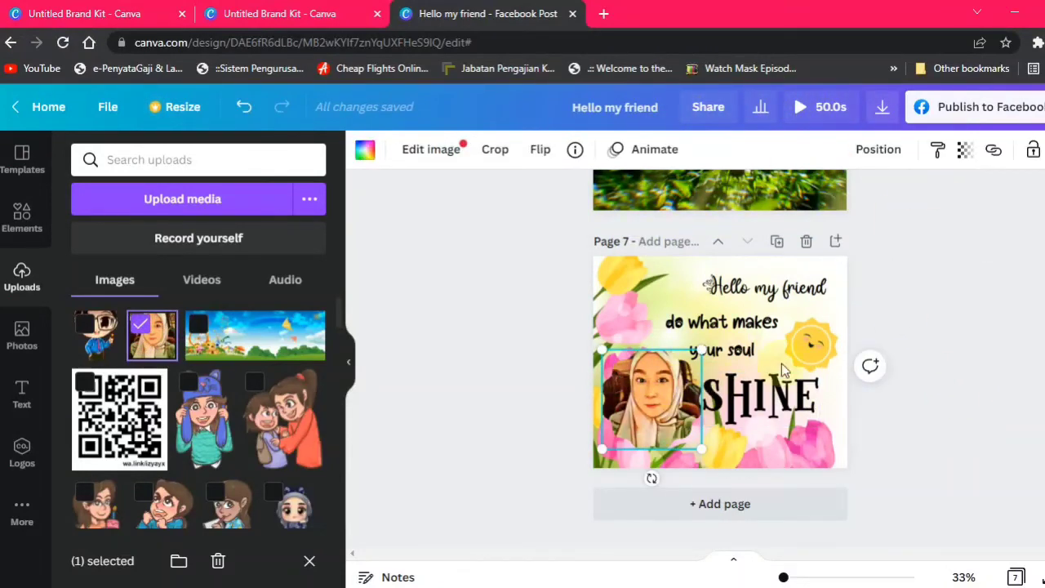
left_click(941, 289)
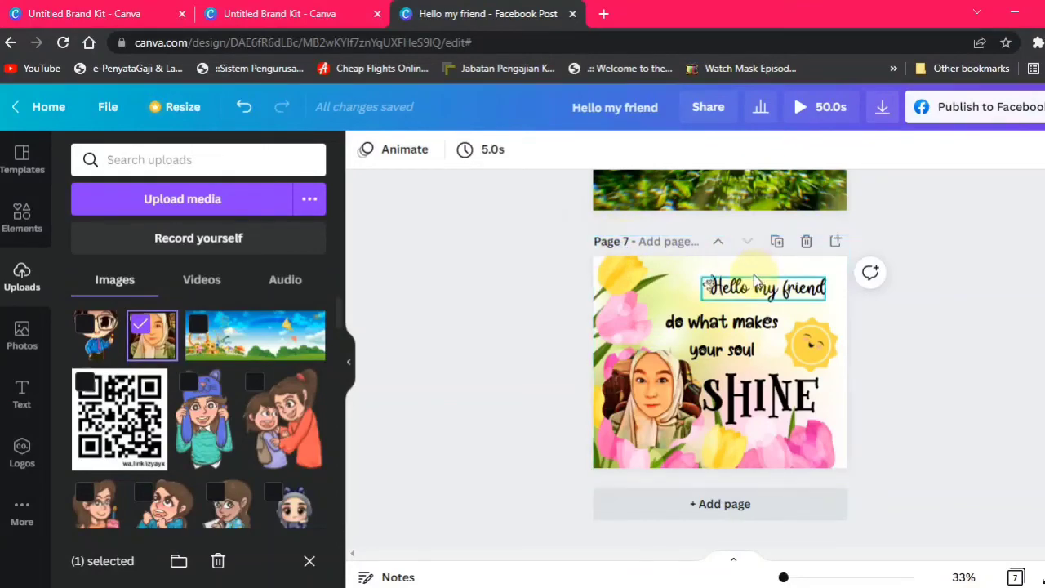
scroll(751, 276, "up", 10)
scroll(754, 290, "up", 3)
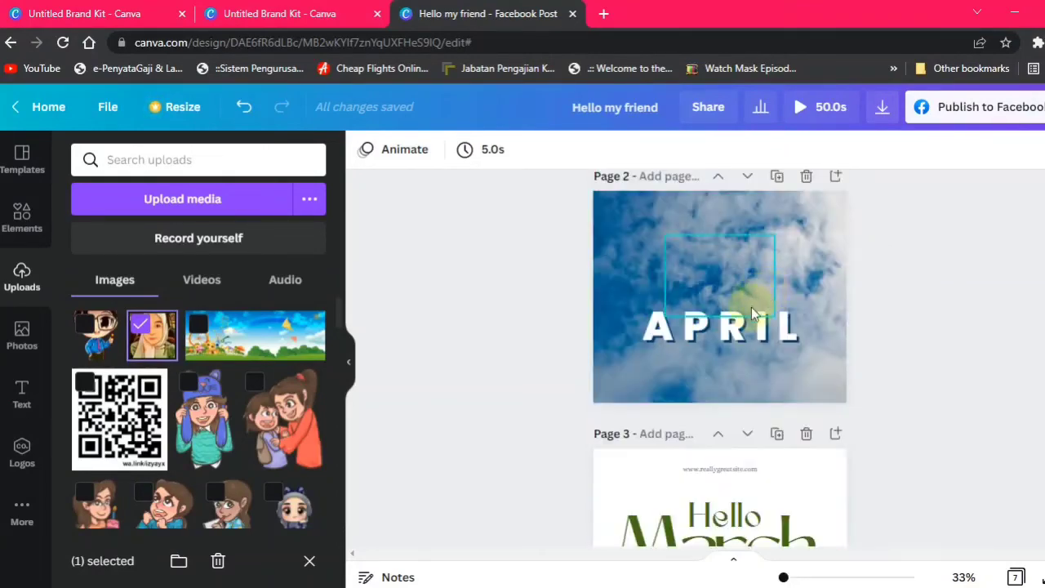
scroll(735, 327, "down", 12)
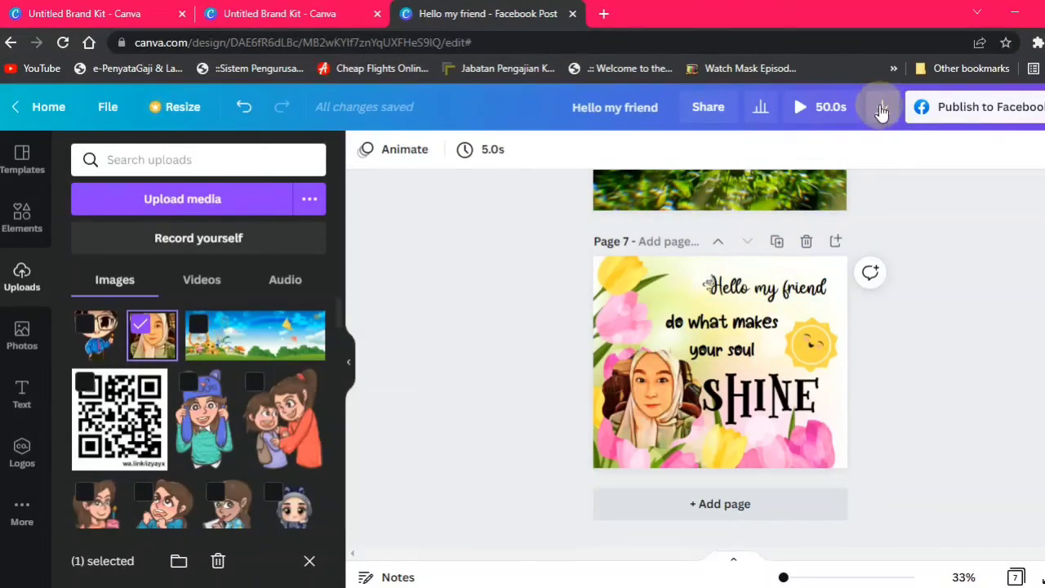
Download only page 7 of the design as a PNG image.
left_click(882, 110)
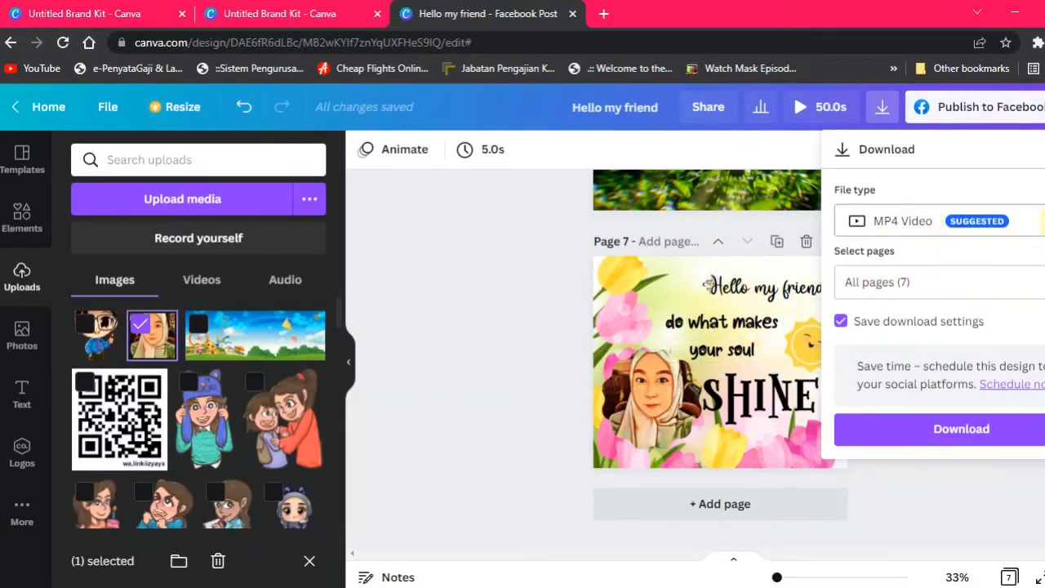
left_click(1013, 221)
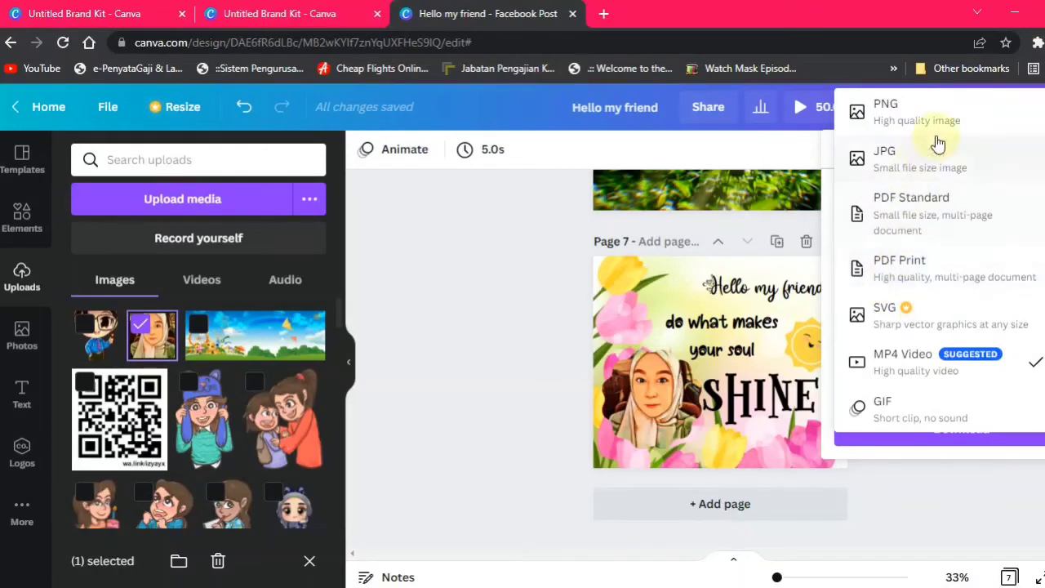
left_click(953, 114)
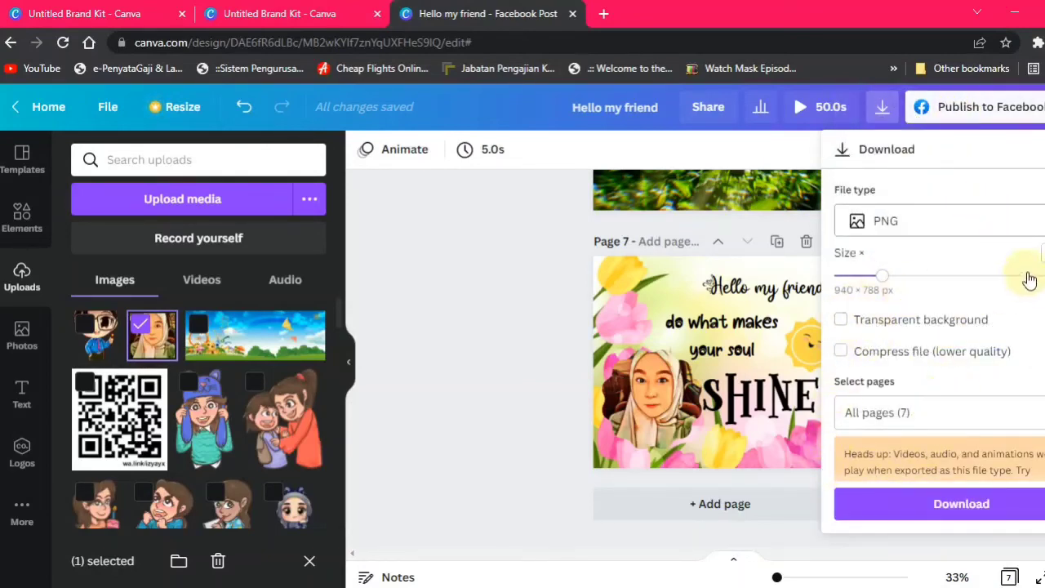
left_click(1029, 414)
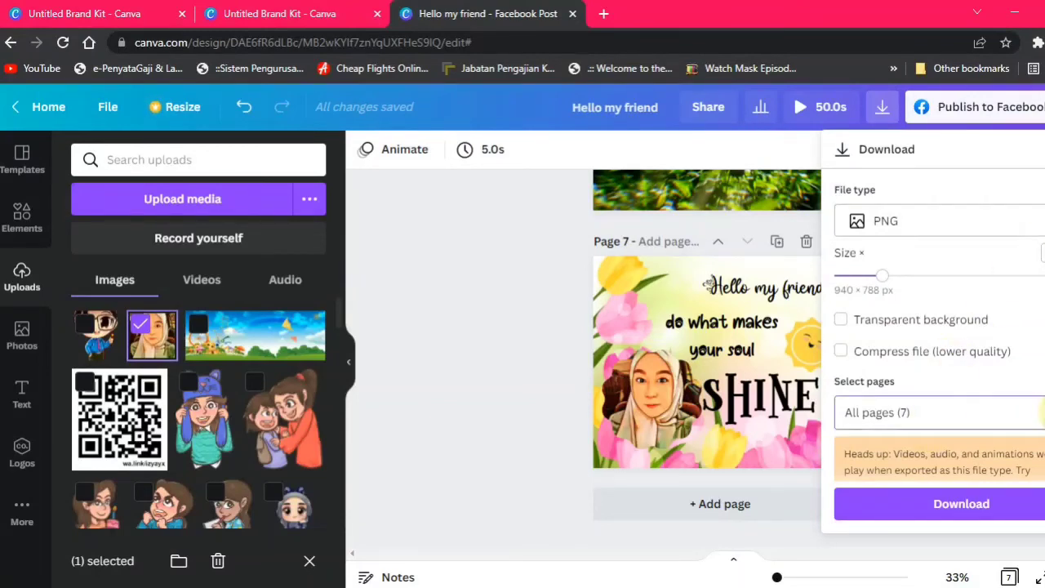
scroll(975, 205, "down", 3)
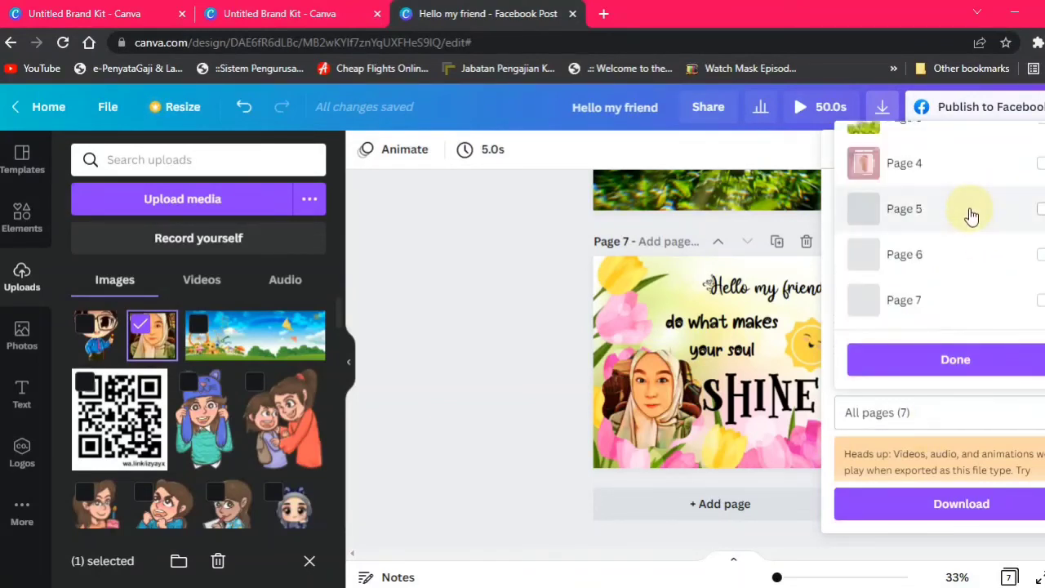
left_click(1038, 301)
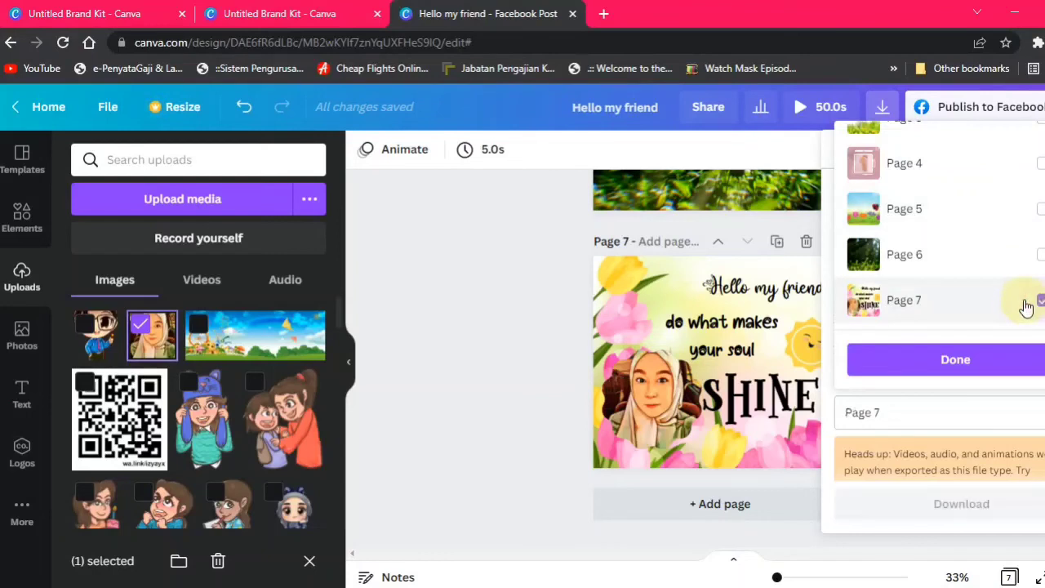
left_click(955, 359)
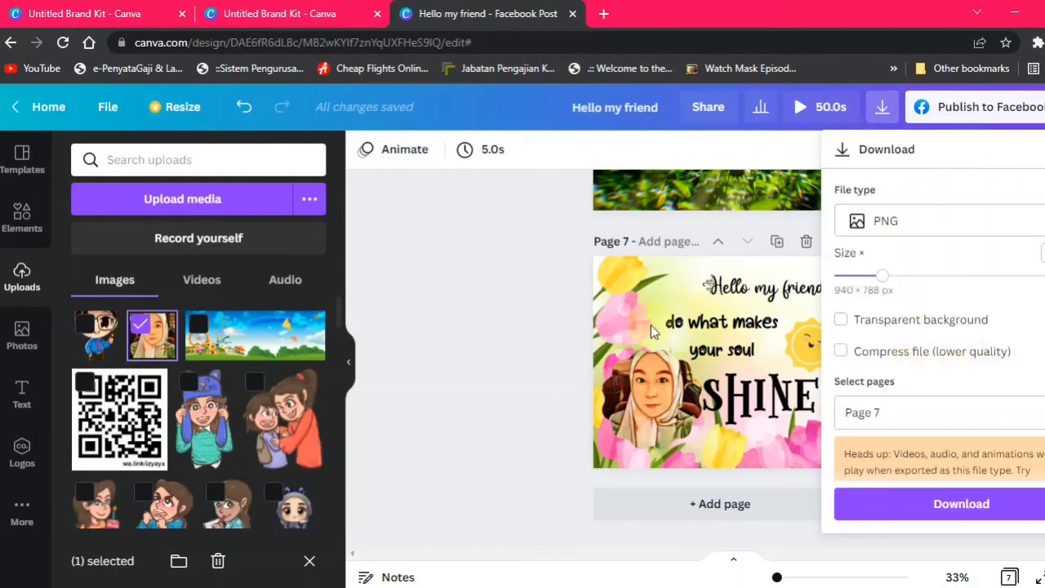
left_click(945, 506)
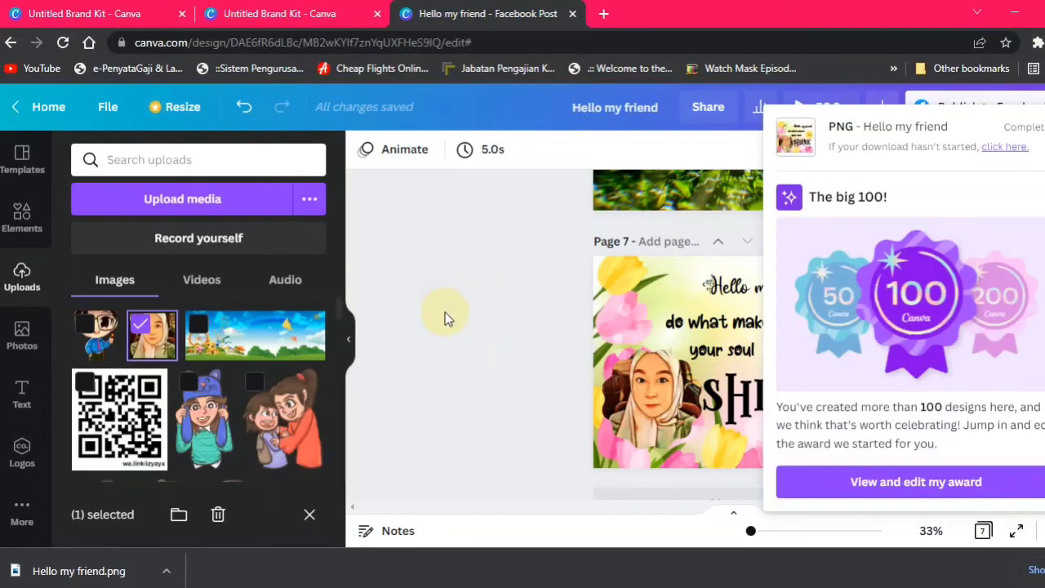
Open the options for the downloaded file "Hello my friend.png".
left_click(165, 570)
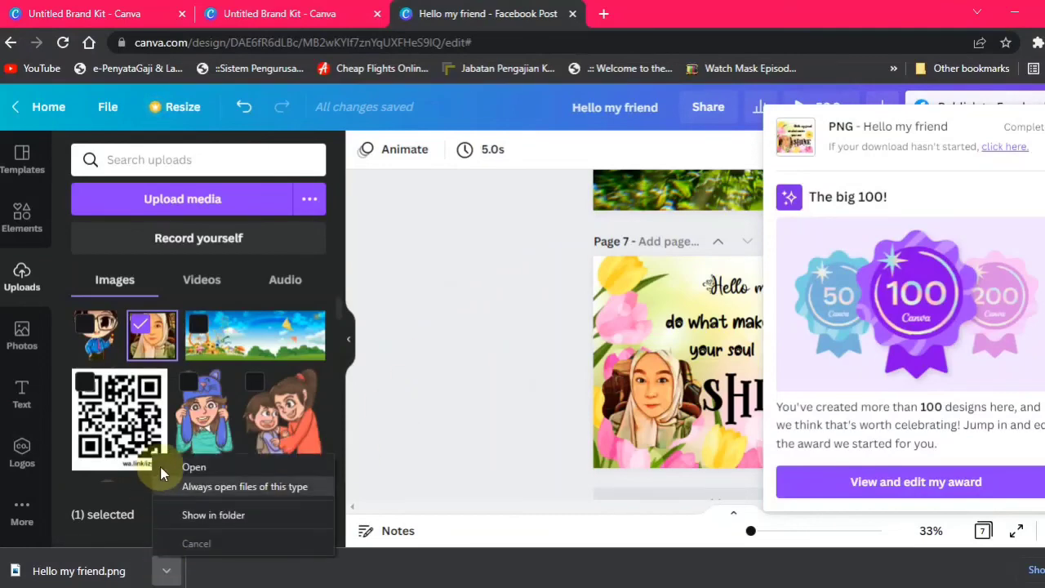